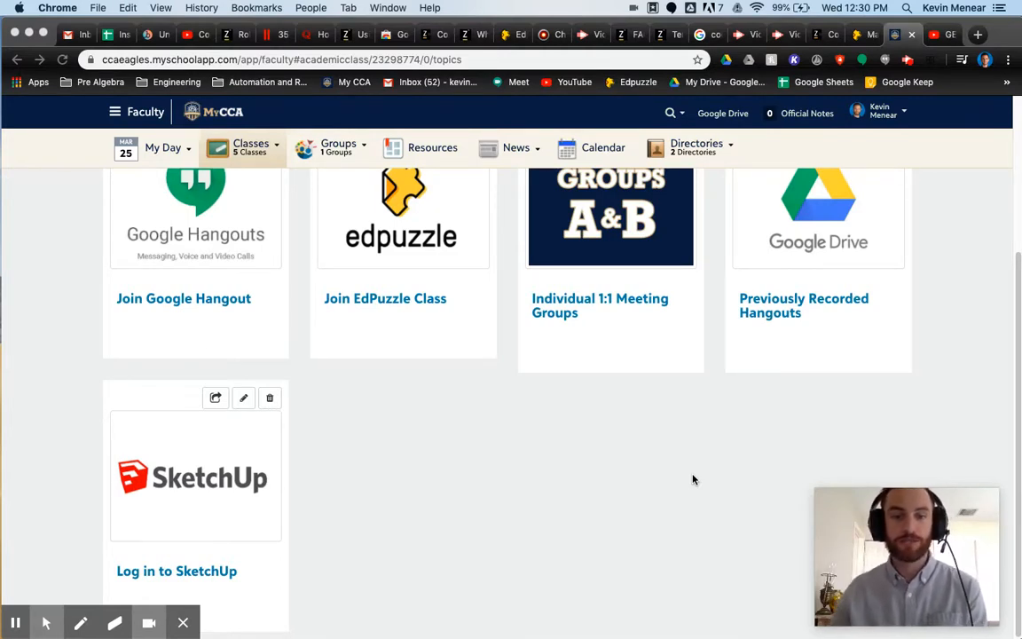
- Open the SketchUp Online link from the class's Log in to SketchUp topic and start a new model
click(618, 477)
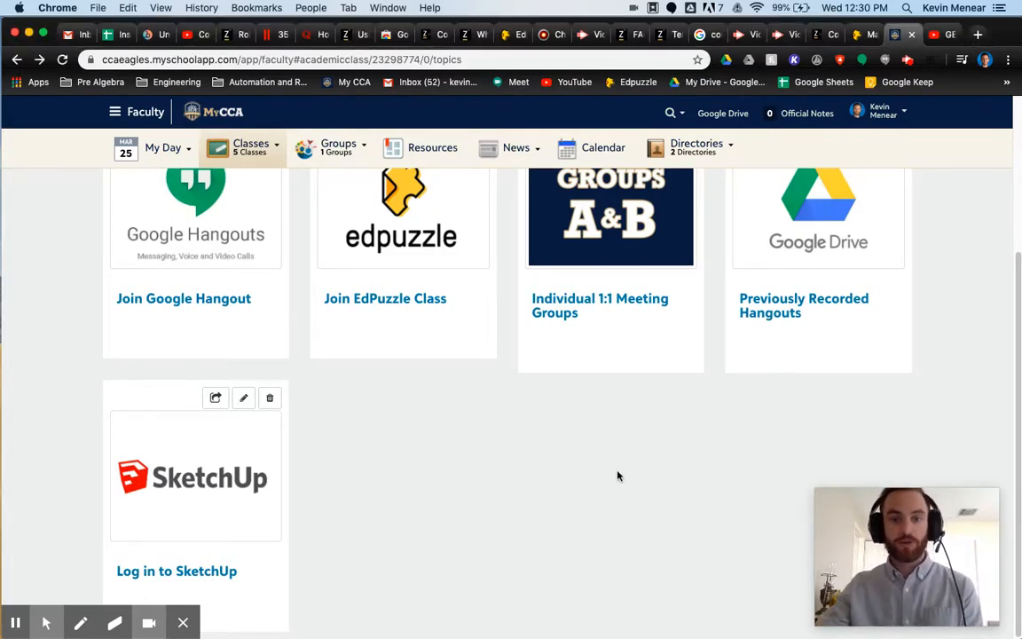
scroll(626, 477, up, 5)
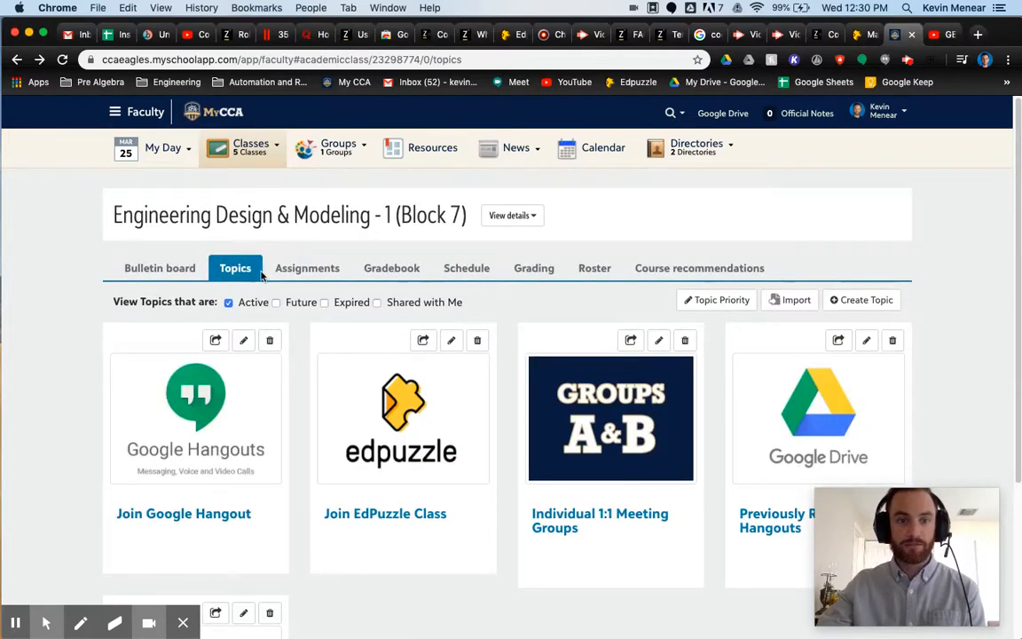
scroll(311, 373, down, 3)
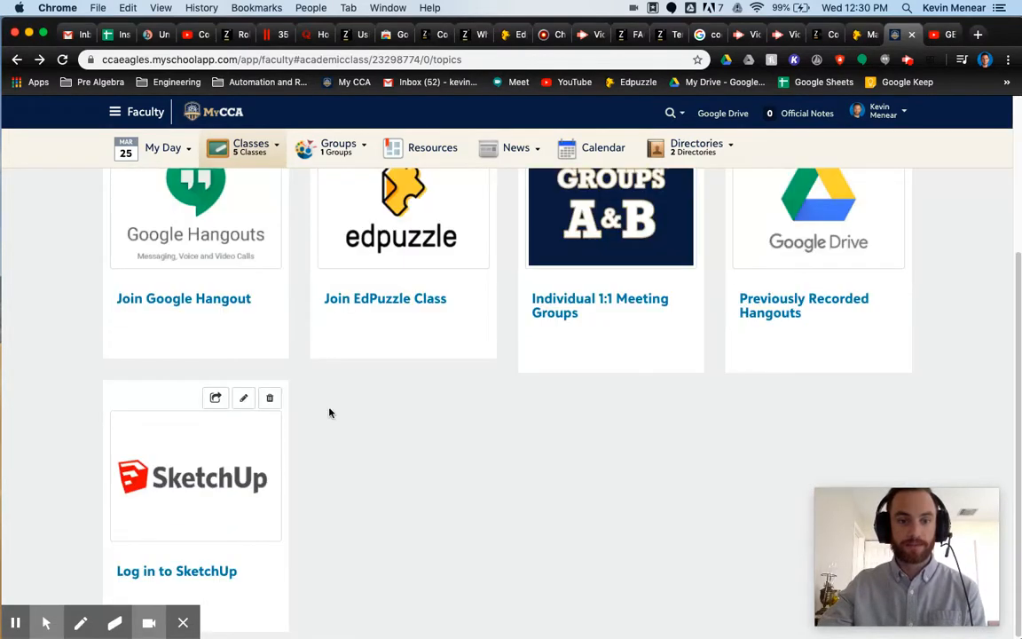
click(153, 483)
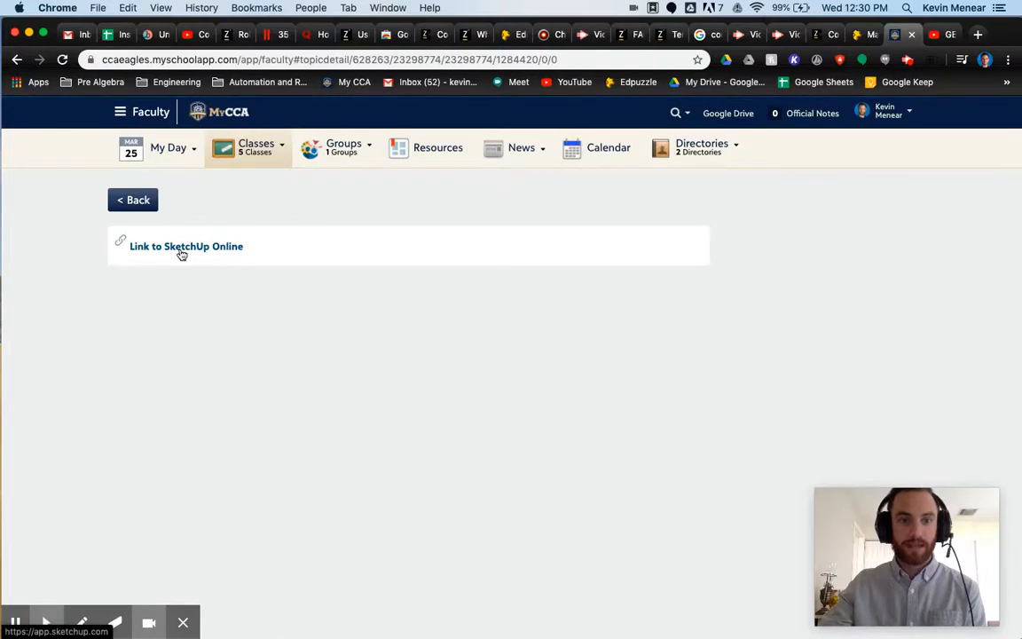
click(181, 254)
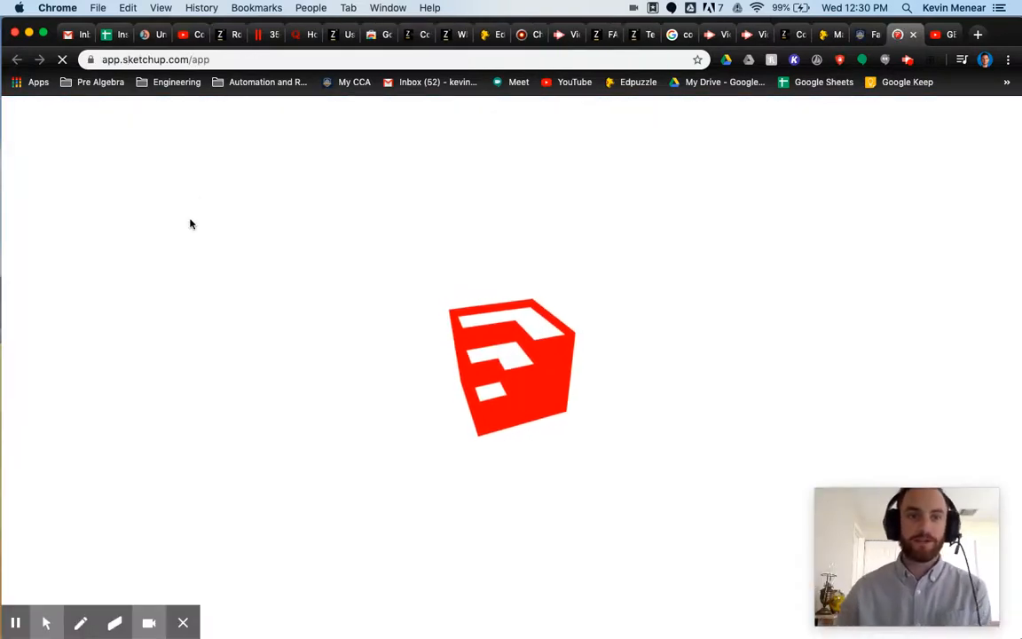
click(195, 59)
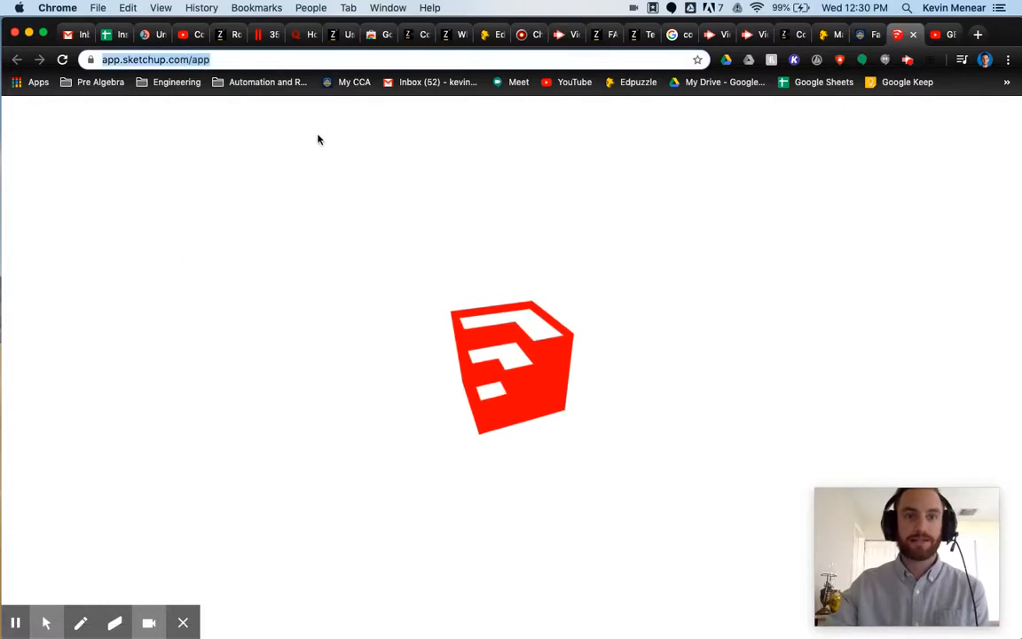
click(327, 154)
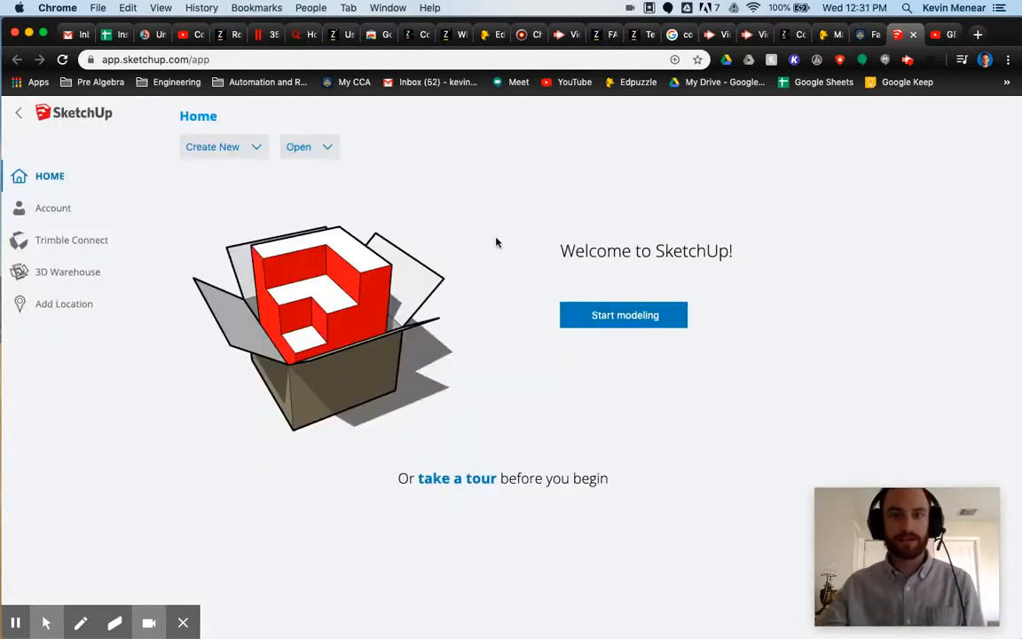
click(635, 324)
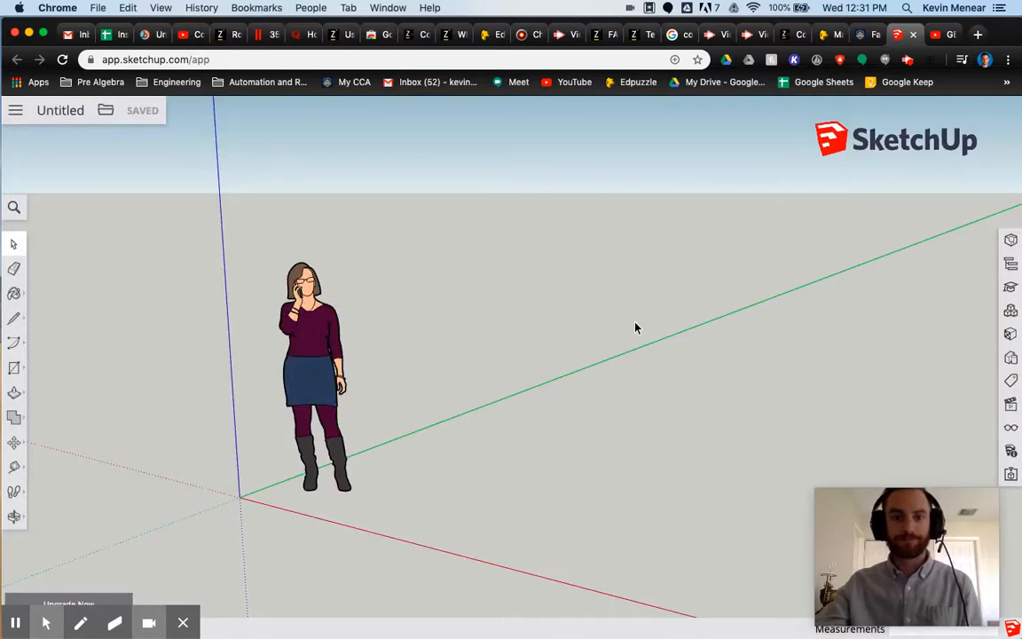
- Delete the default human figure standing near the origin of the new model
click(304, 333)
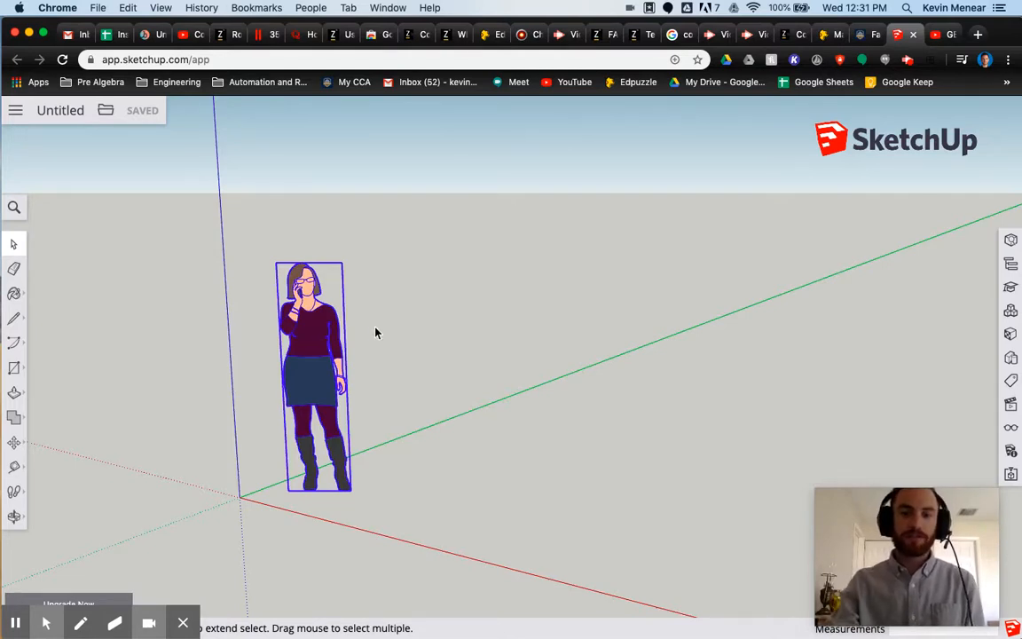
key(Delete)
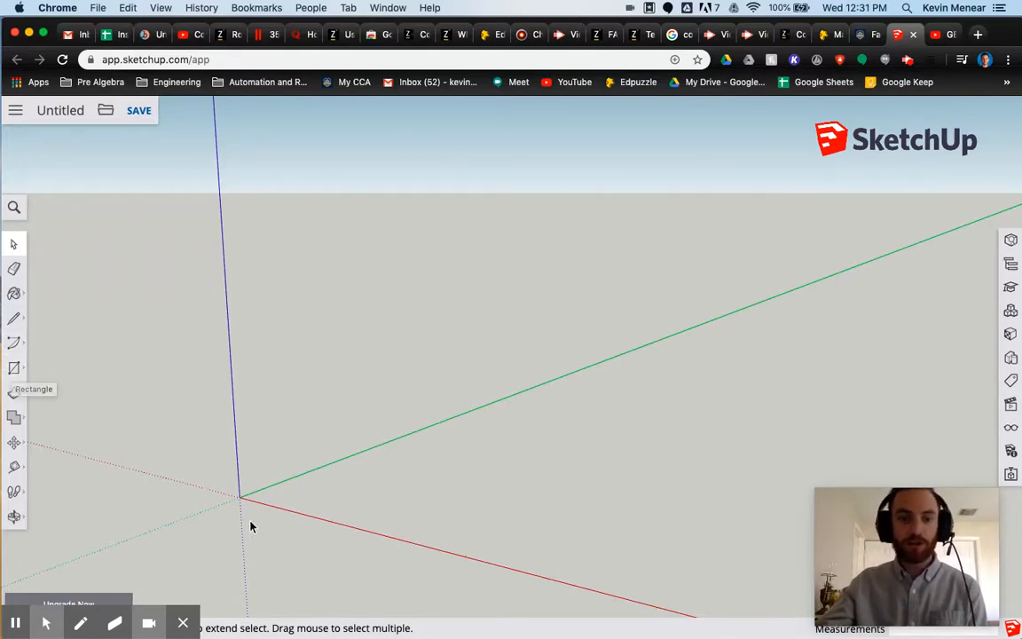
middle_drag(252, 523, 310, 506)
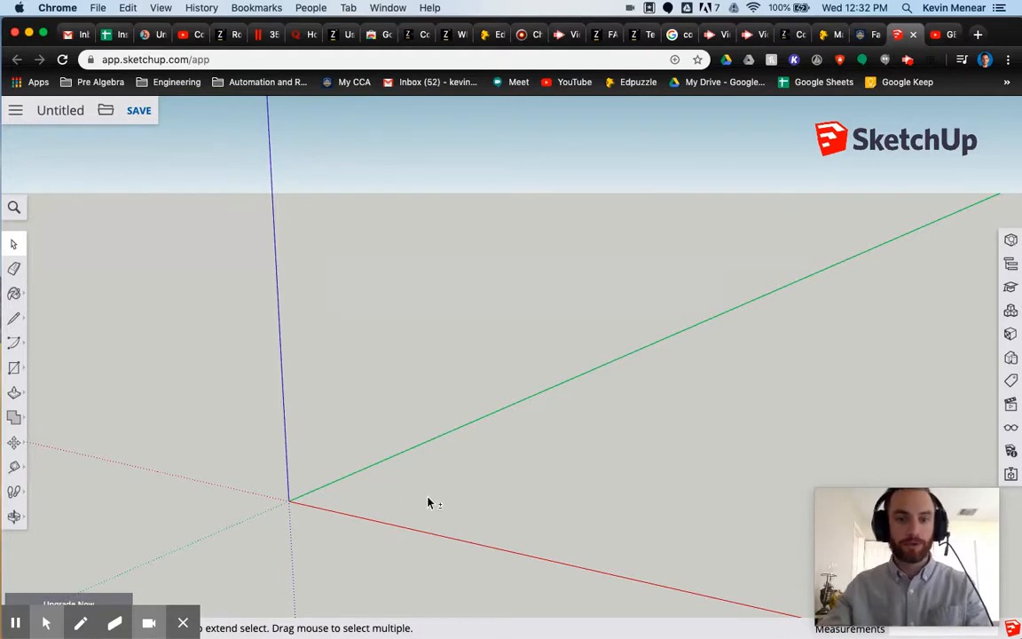
middle_drag(428, 499, 382, 517)
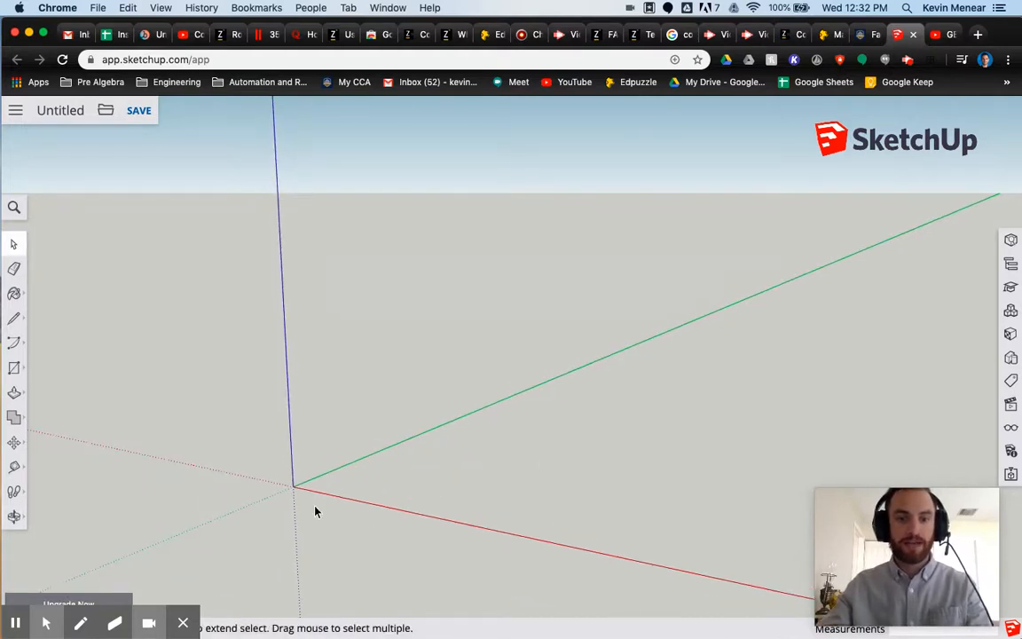
shift+middle_drag(334, 492, 386, 502)
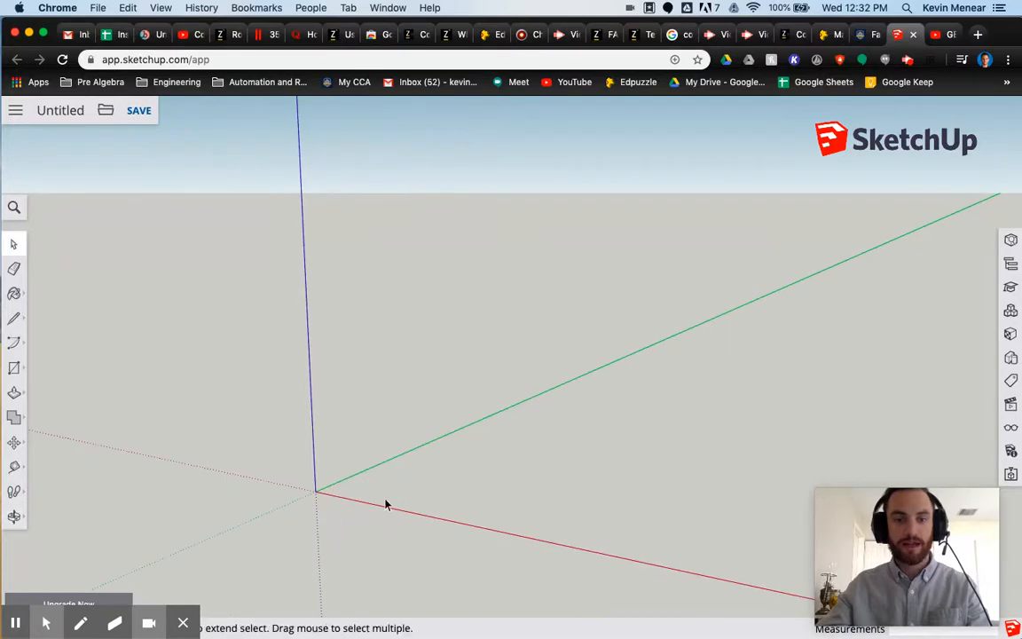
middle_drag(435, 449, 415, 470)
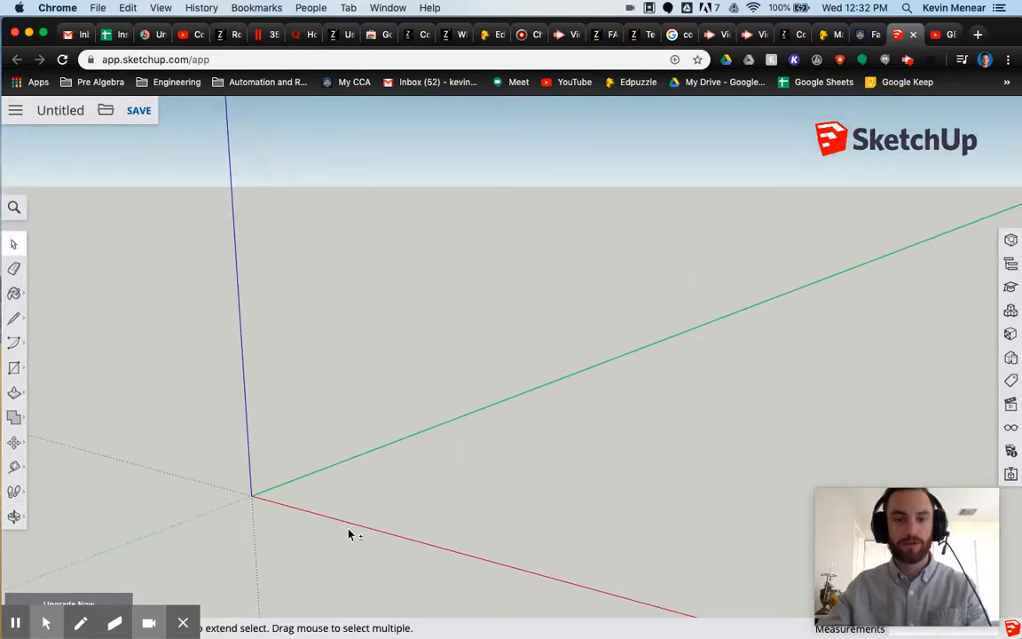
shift+middle_drag(346, 527, 359, 491)
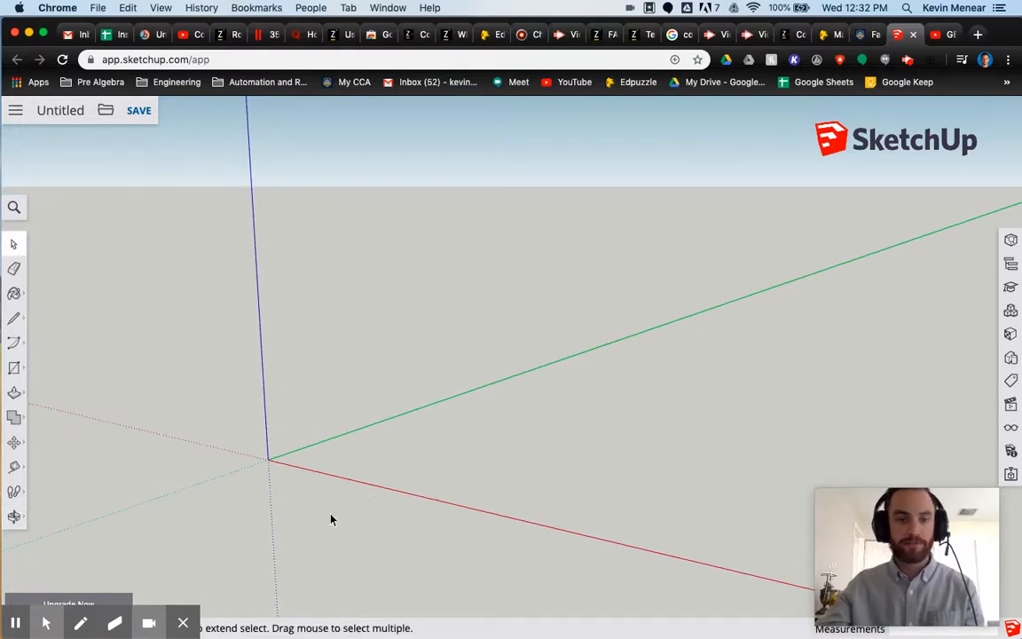
click(39, 365)
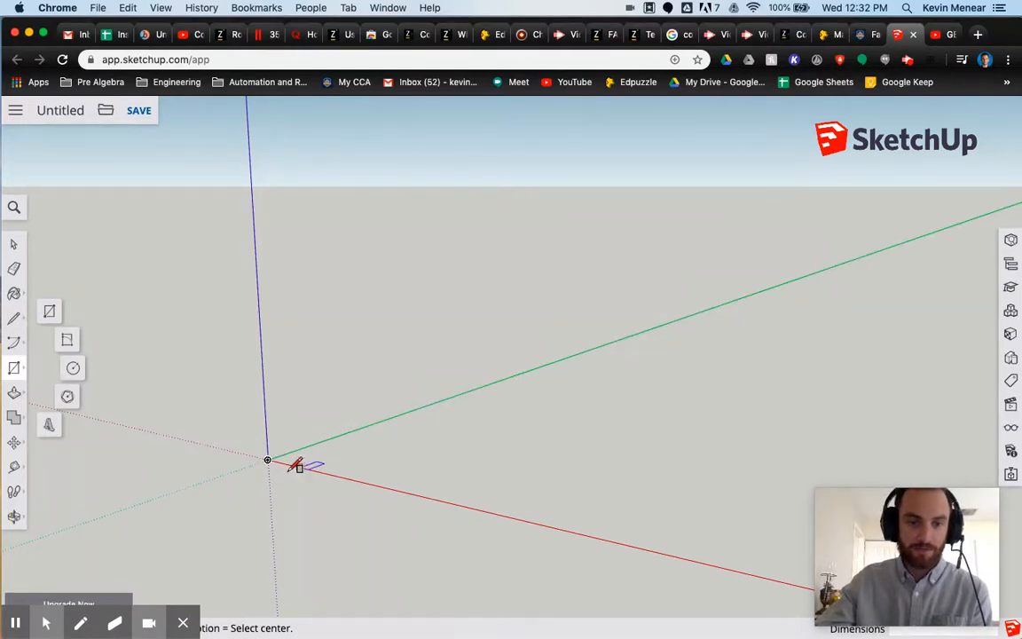
click(267, 460)
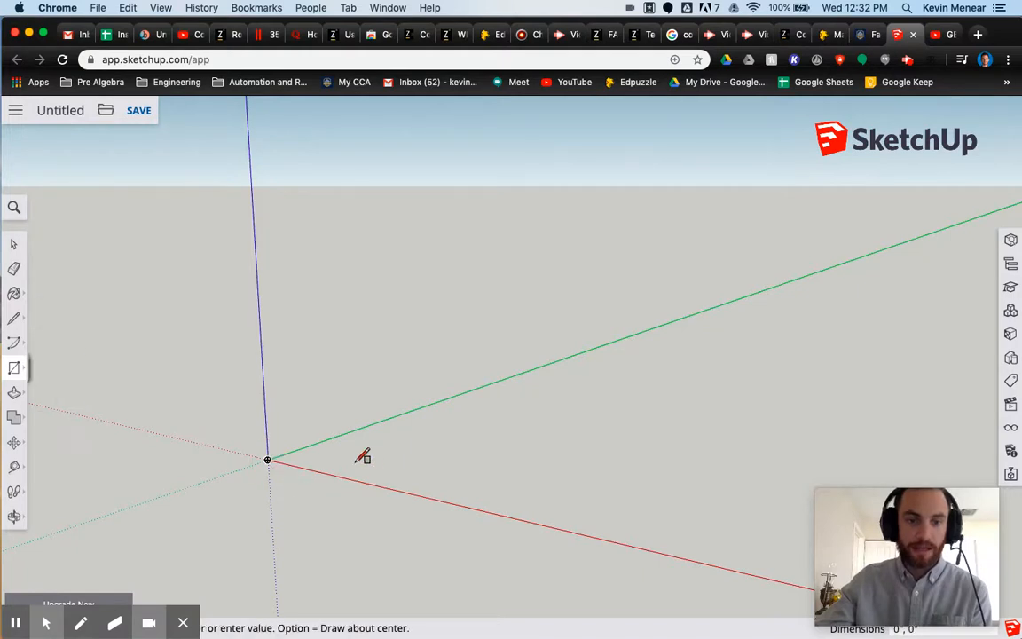
key(Escape)
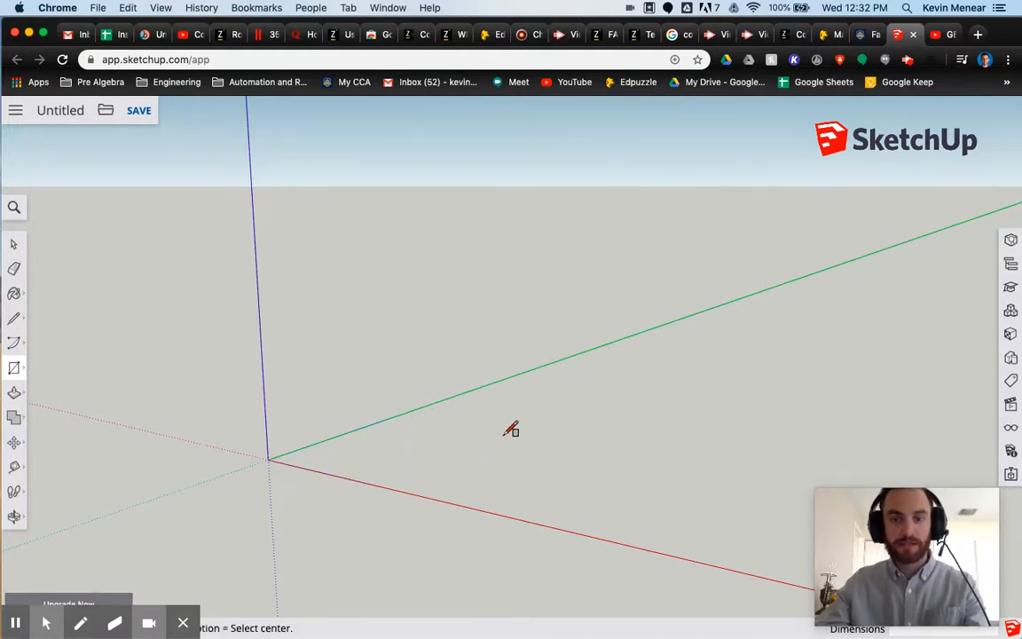
mouse_move(899, 569)
mouse_down()
mouse_move(871, 458)
mouse_move(880, 445)
mouse_up()
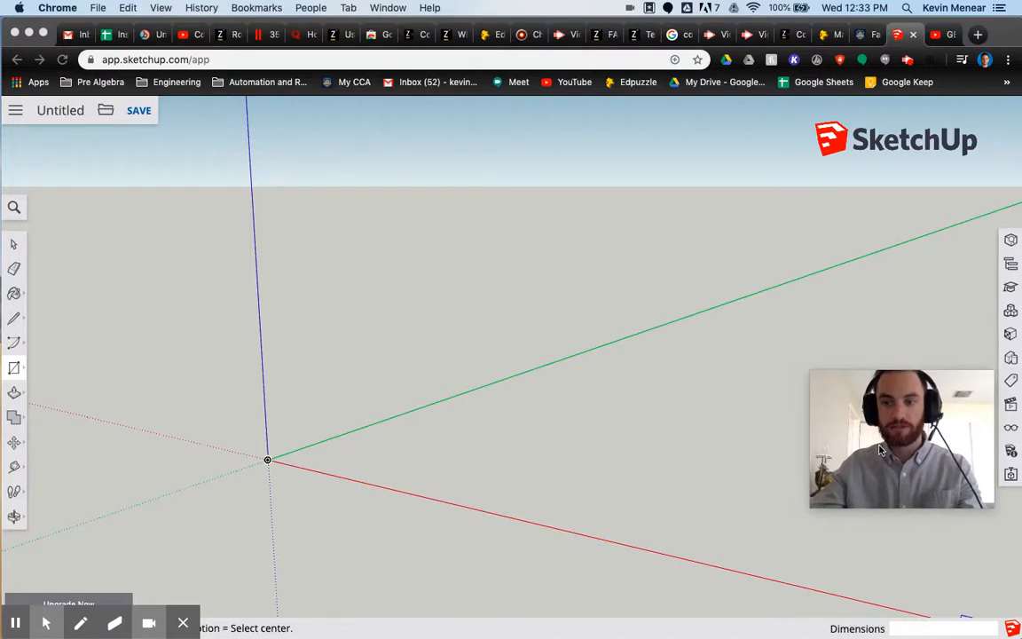
- Draw a 6' by 8' rectangle on the ground plane, starting at the origin
click(17, 368)
click(267, 460)
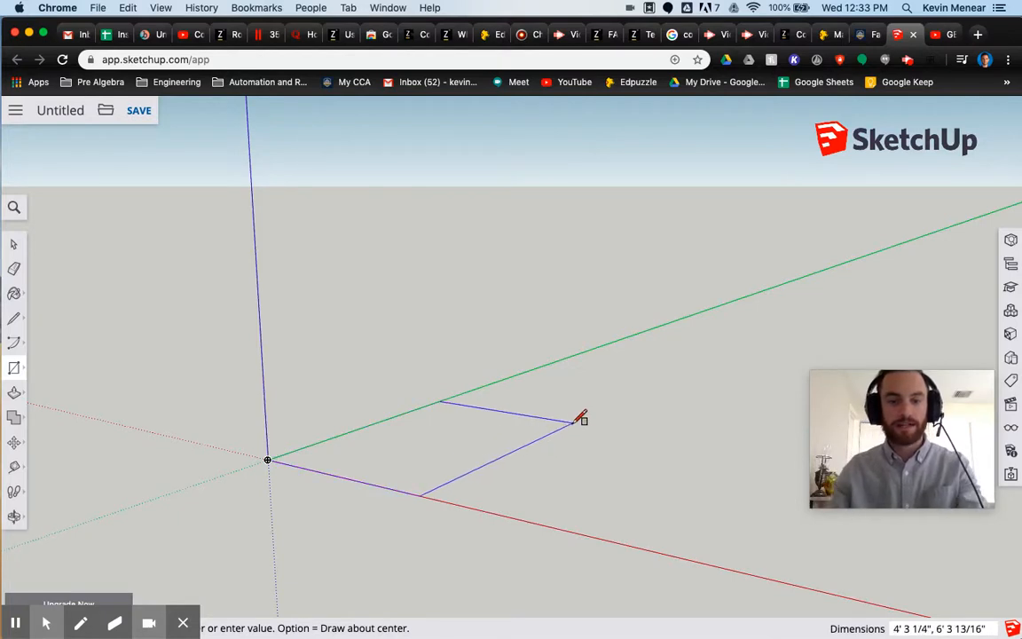
text(6,)
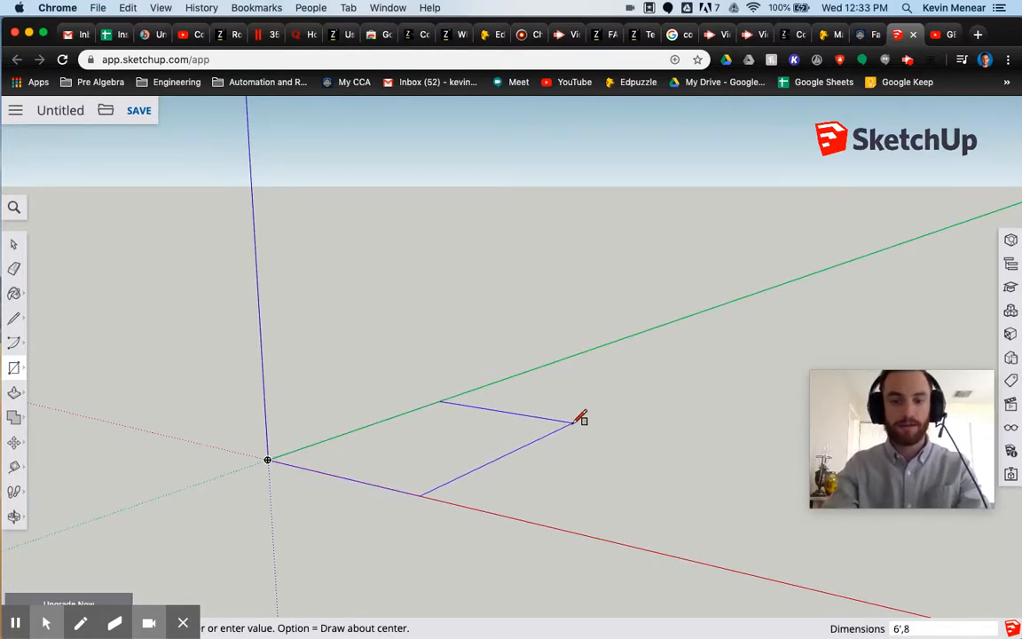
text(8')
key(Return)
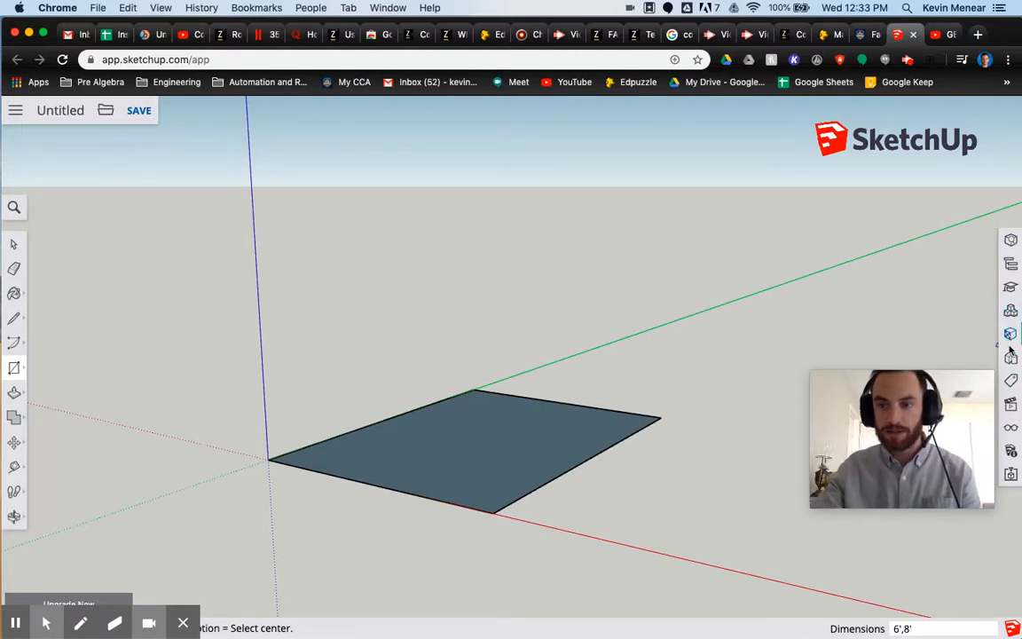
- Switch the camera to a preset isometric view that shows the rectangle from above
click(1014, 410)
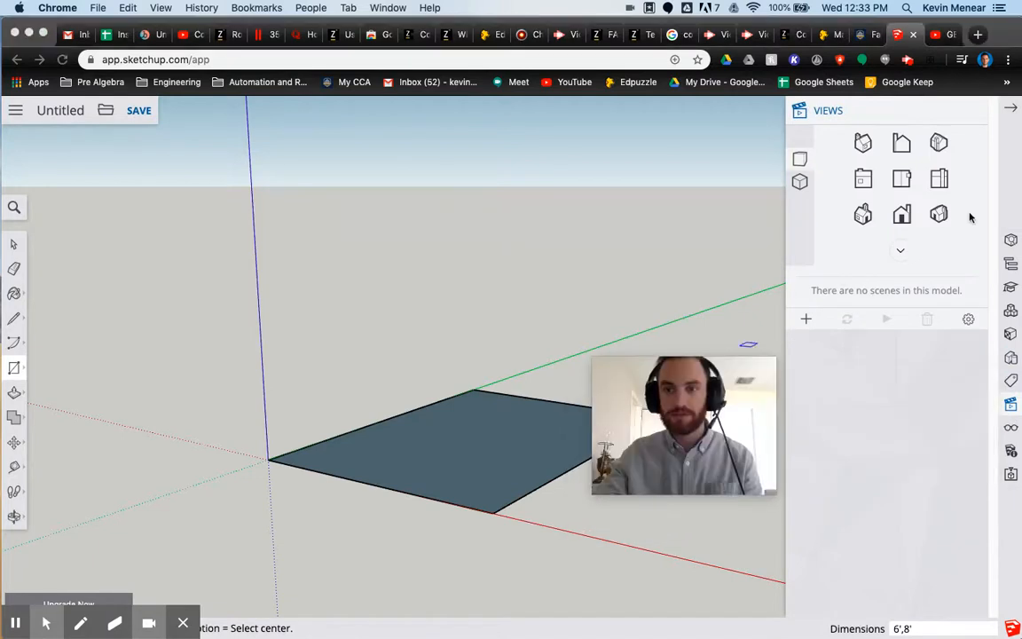
click(938, 215)
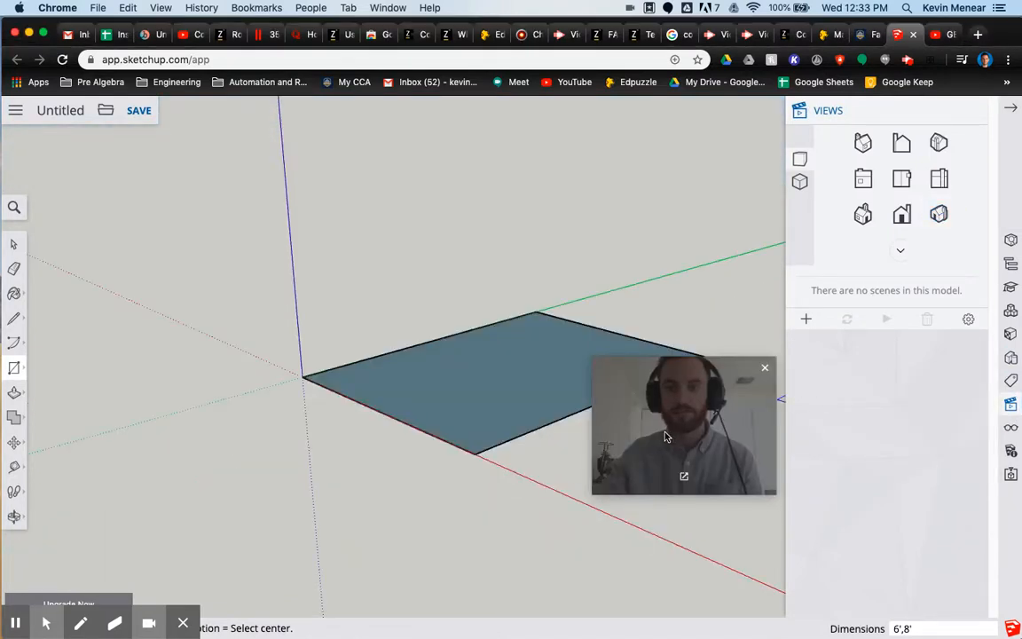
click(1011, 107)
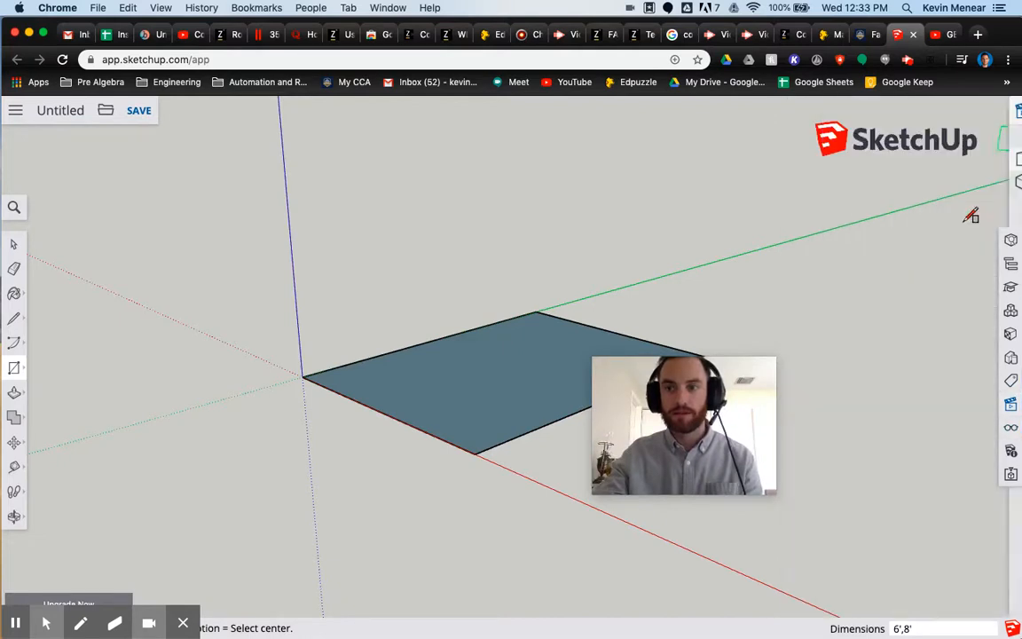
drag(641, 449, 861, 457)
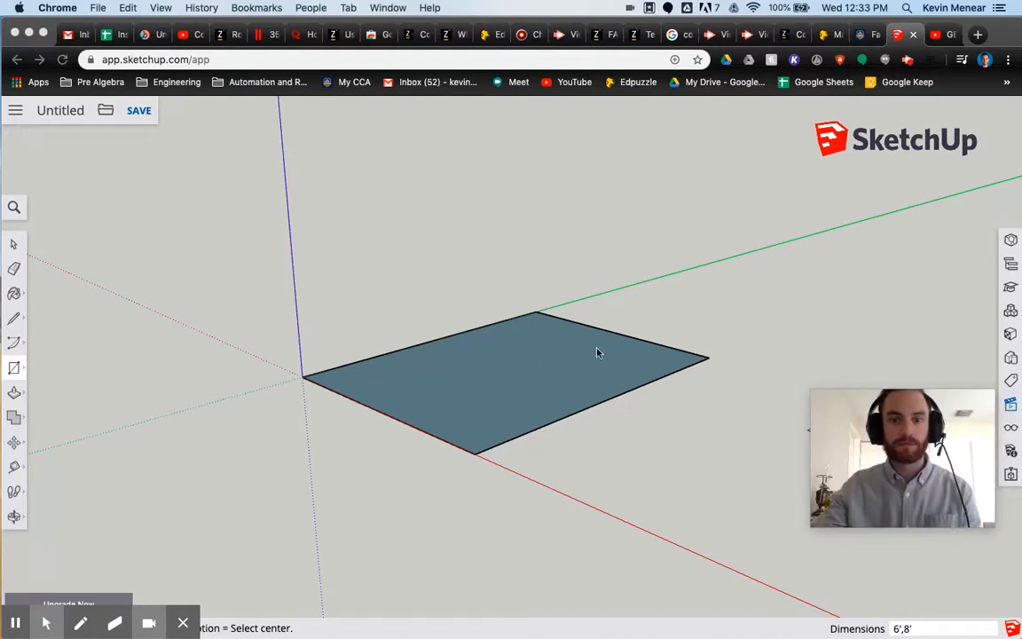
click(13, 393)
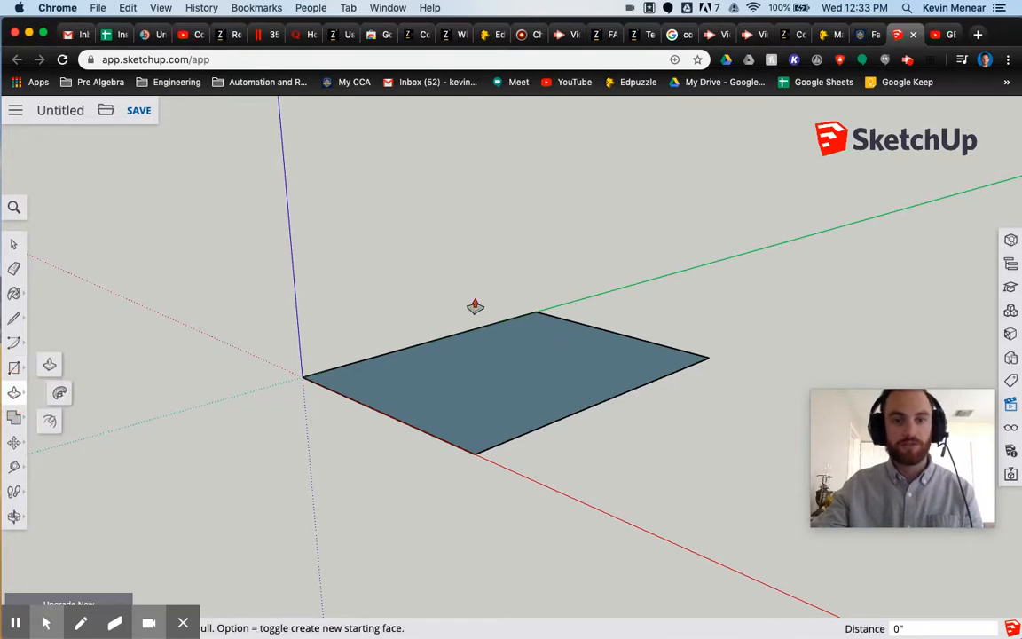
click(504, 390)
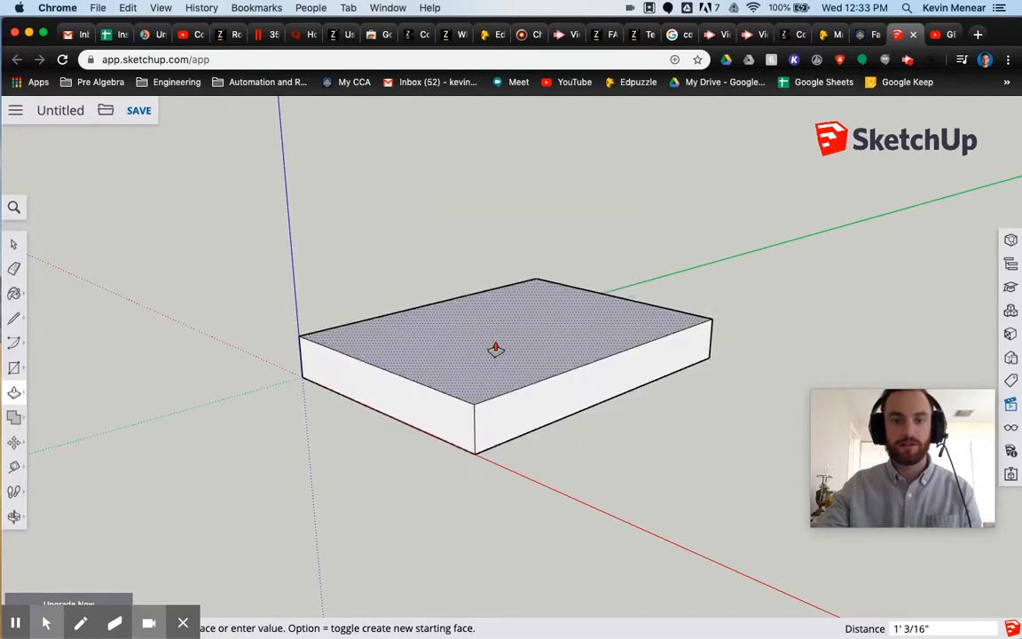
key(Escape)
- Push/Pull the rectangle's face upward by 2' to form a box
click(16, 401)
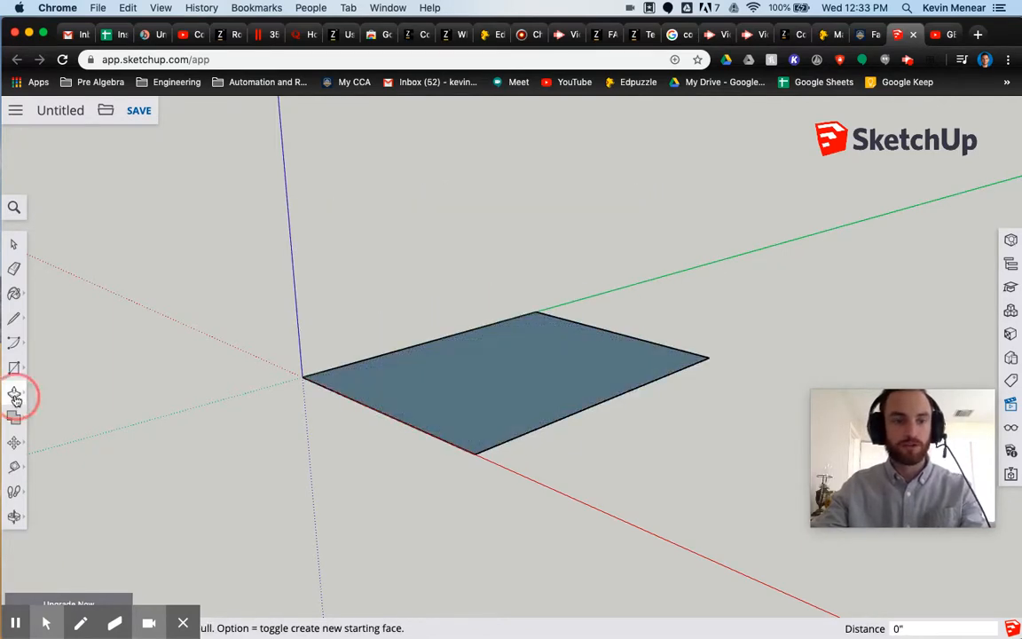
click(15, 397)
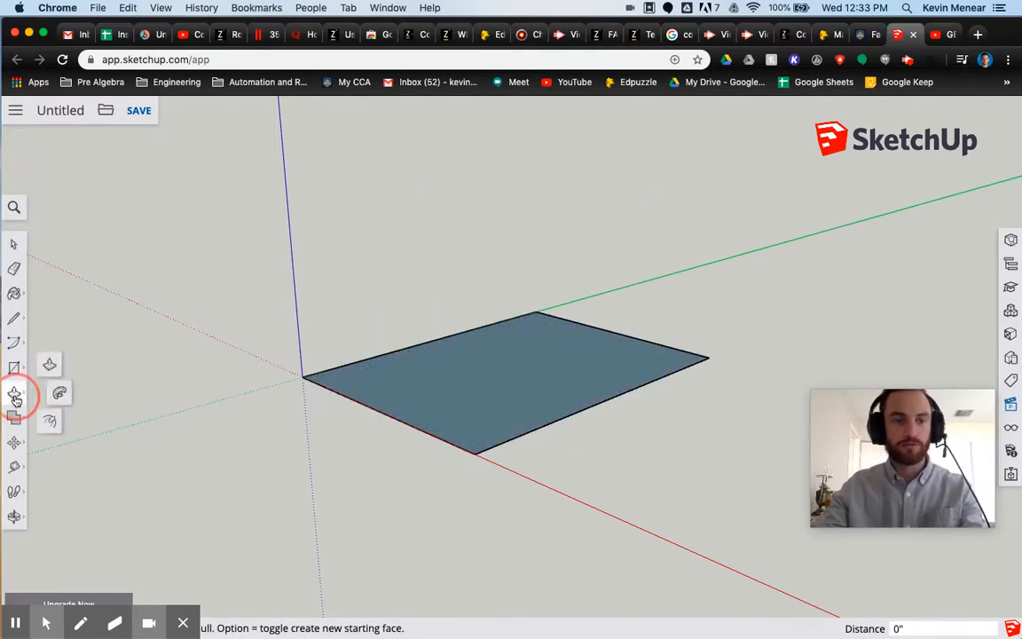
click(560, 380)
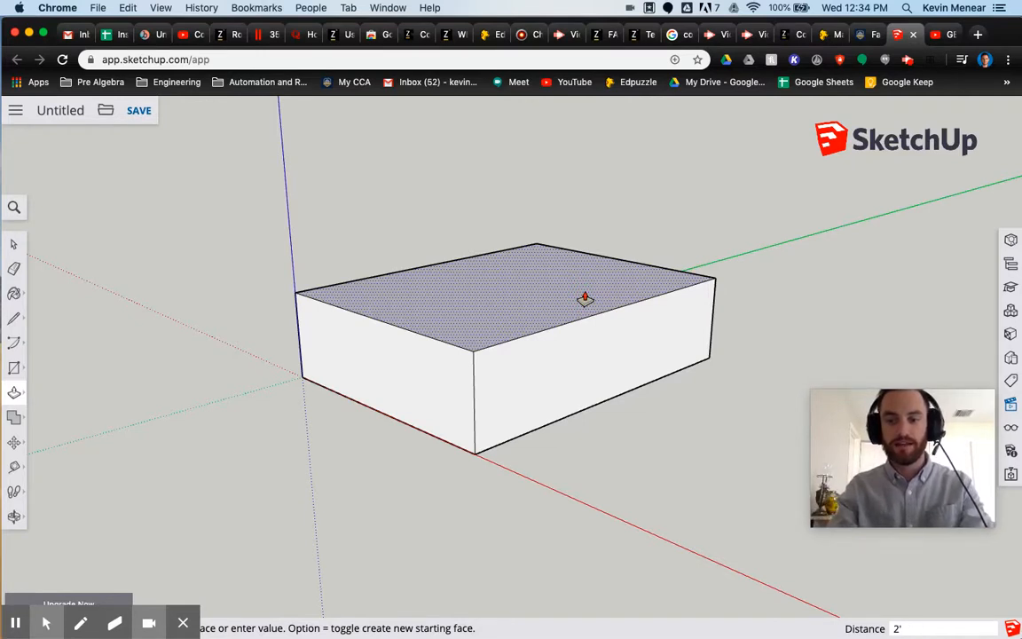
key(Return)
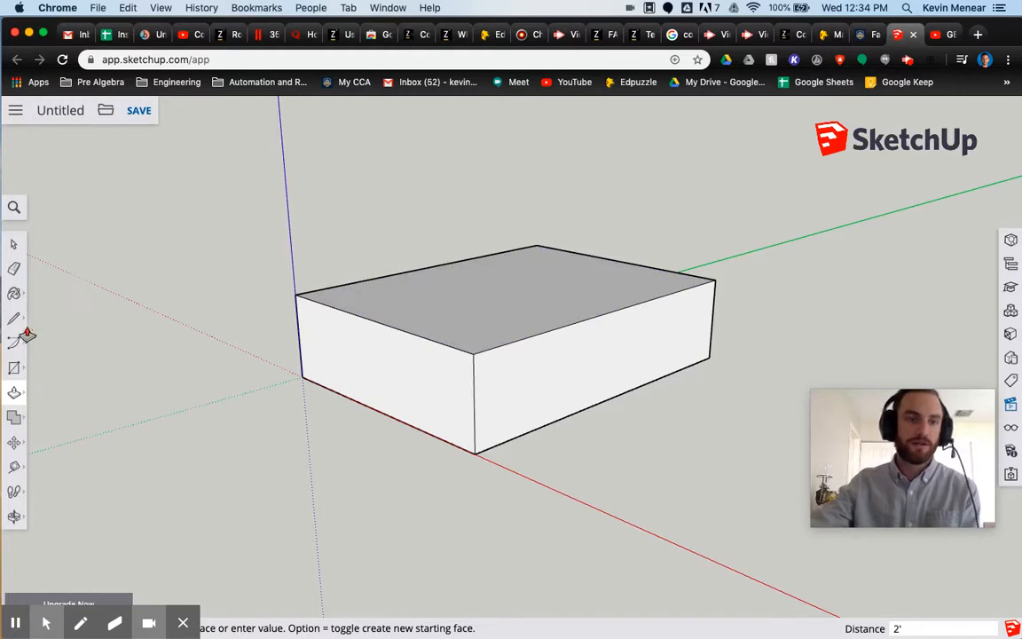
- Draw a line on the box's 6' end face from the top edge's midpoint to the midpoint of the outer vertical edge
click(14, 245)
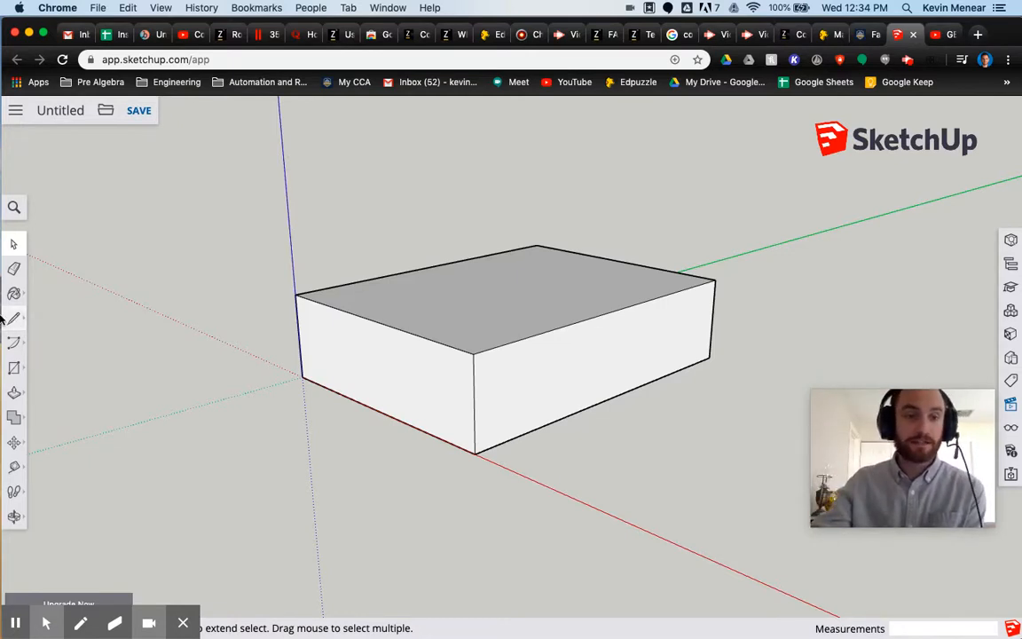
click(14, 320)
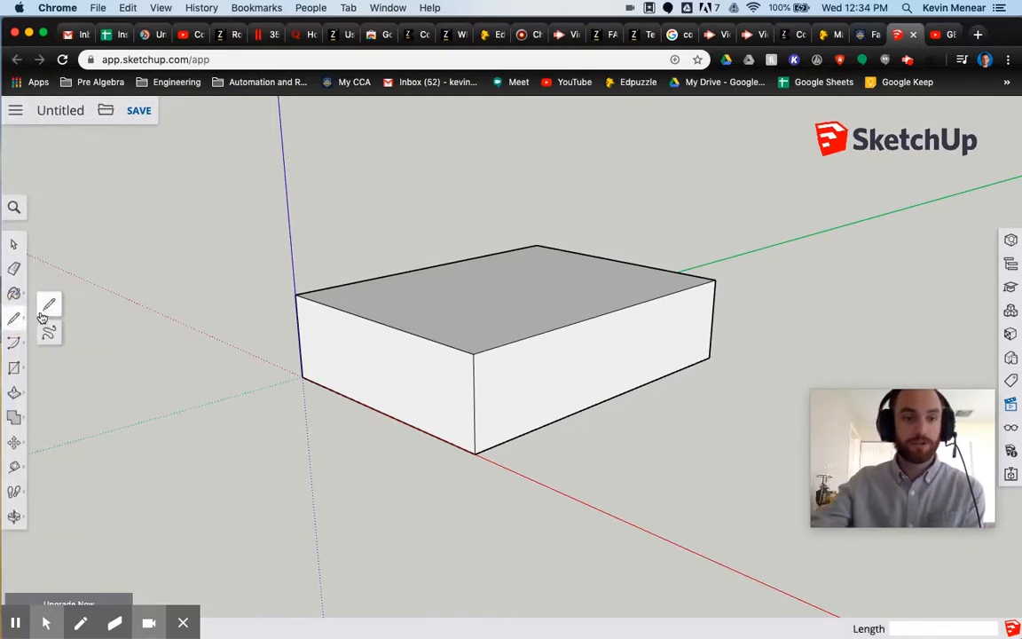
click(49, 304)
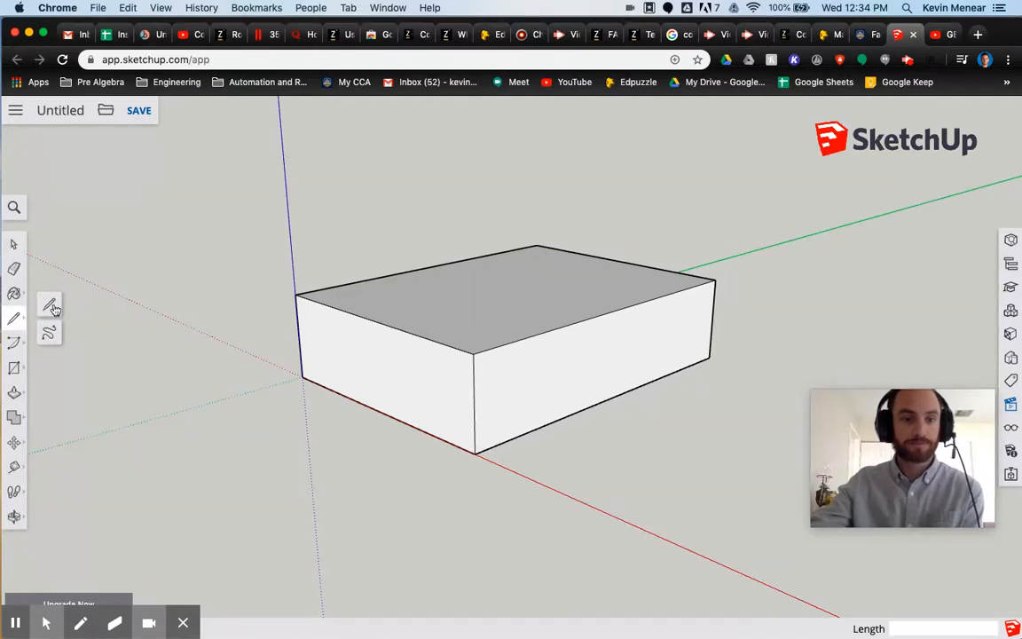
click(50, 306)
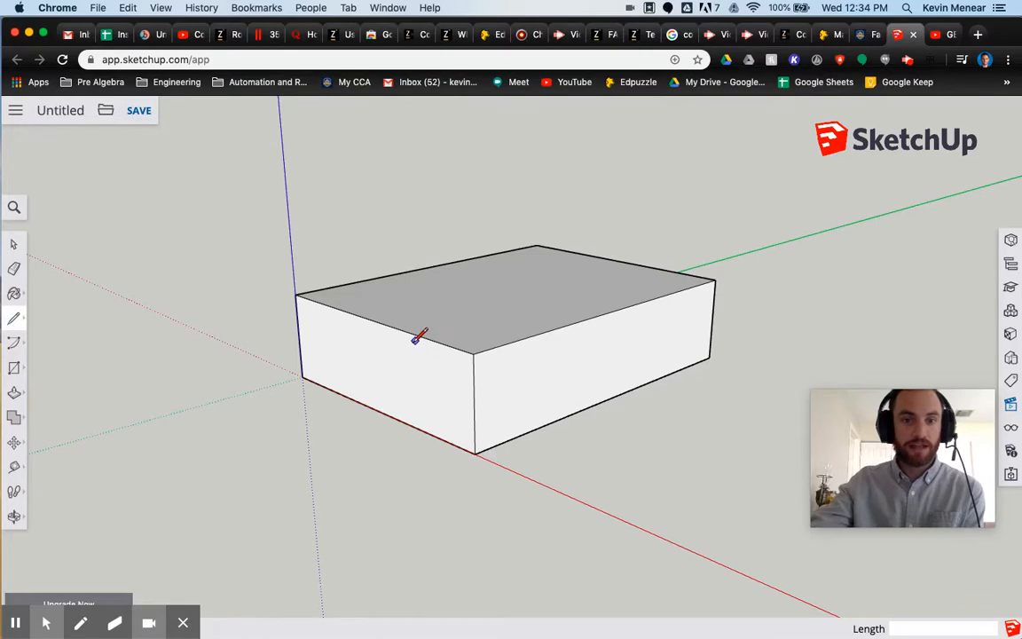
click(373, 320)
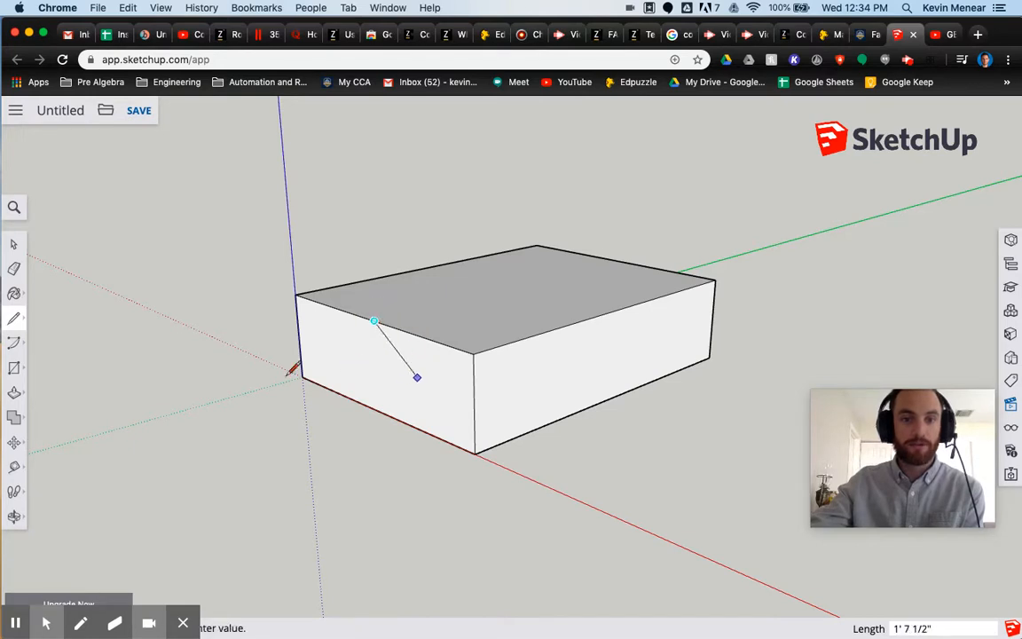
click(475, 404)
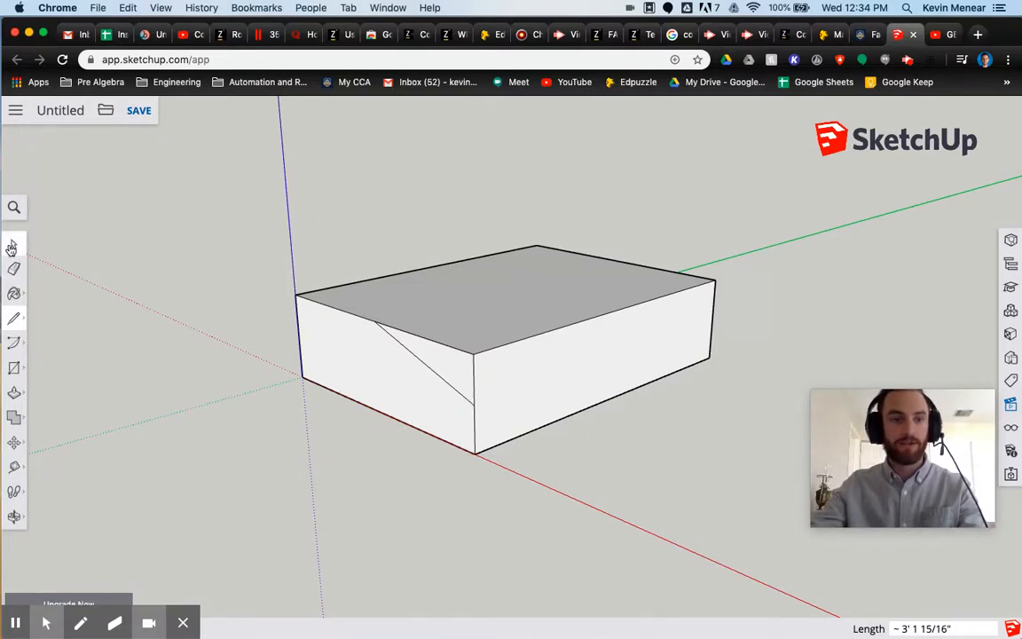
- Push/Pull the triangular face 8' back through the full length of the box to cut away the upper corner
click(16, 394)
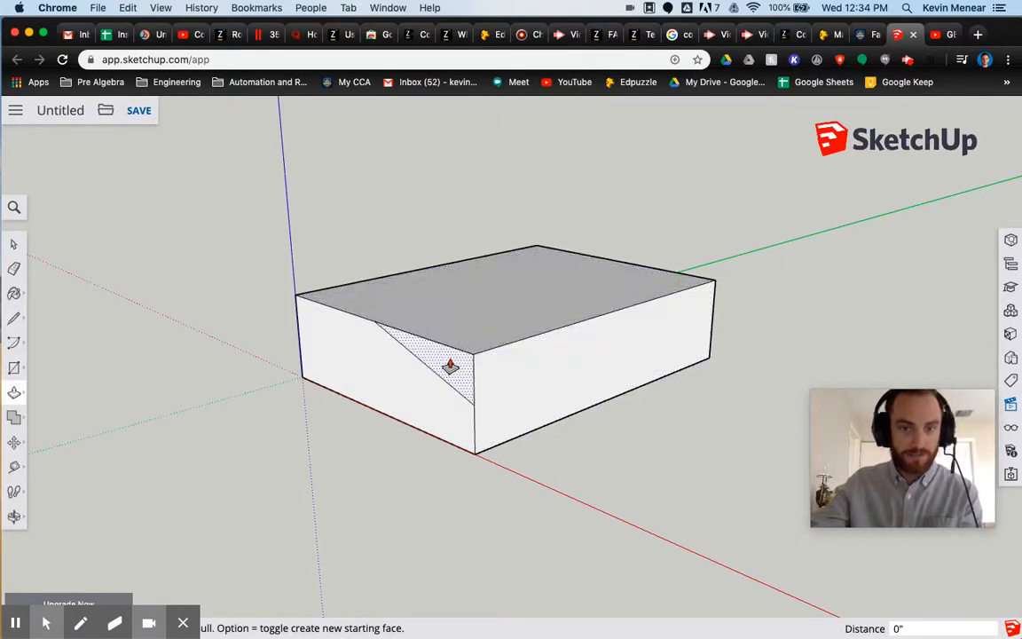
click(450, 367)
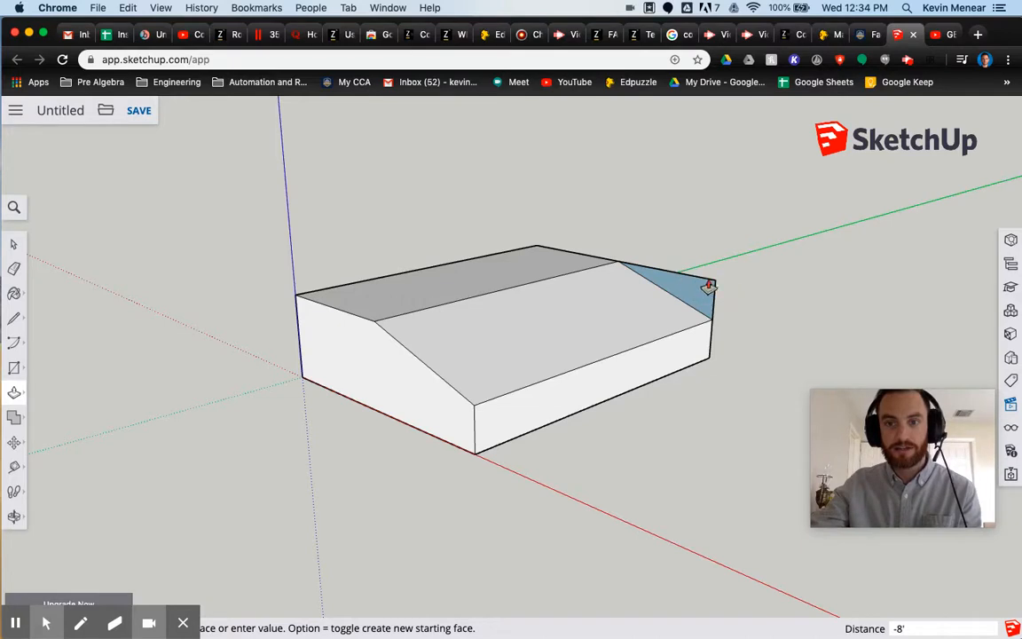
click(699, 284)
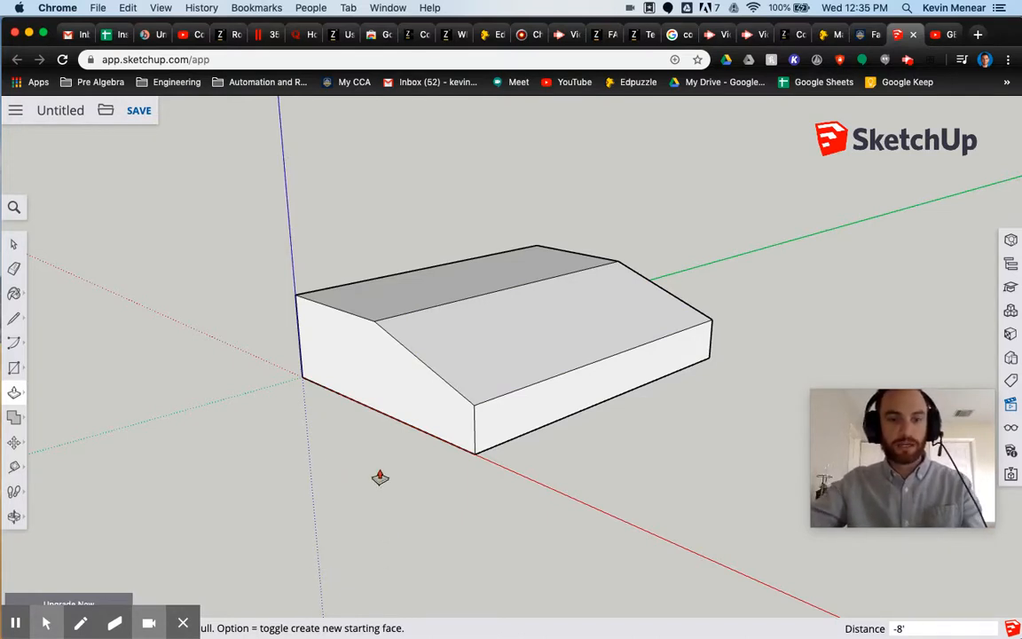
- Draw two crossing diagonal lines between the opposite corners of the remaining flat top face
middle_drag(381, 473, 394, 552)
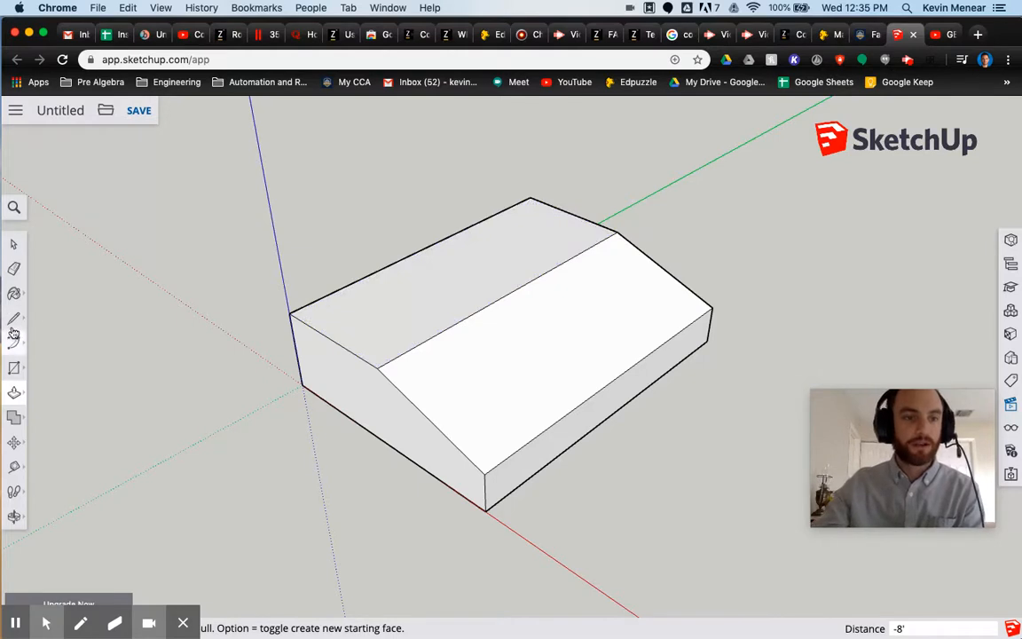
click(16, 369)
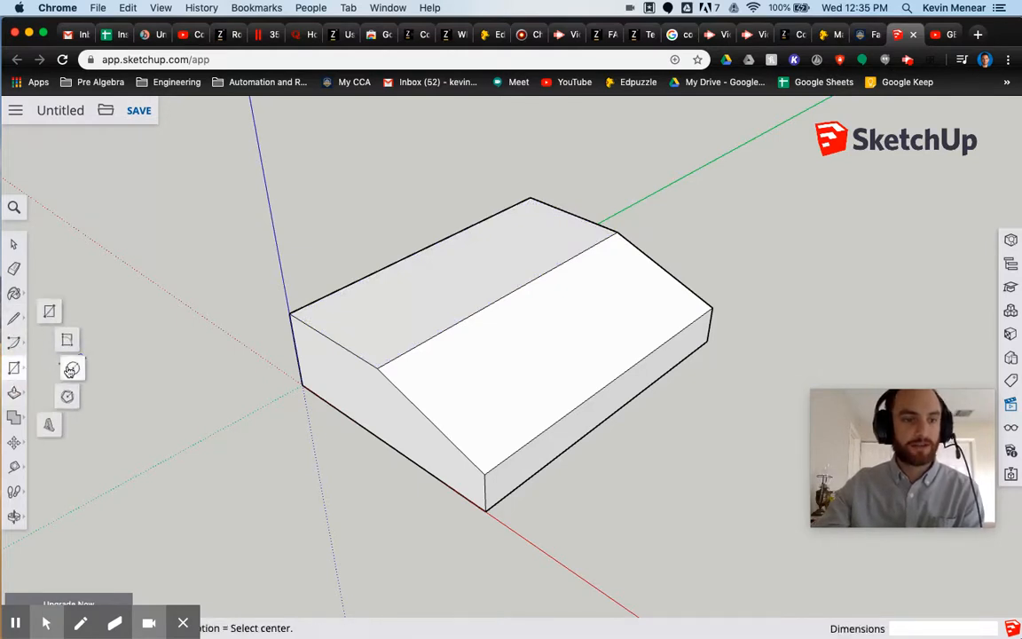
click(71, 366)
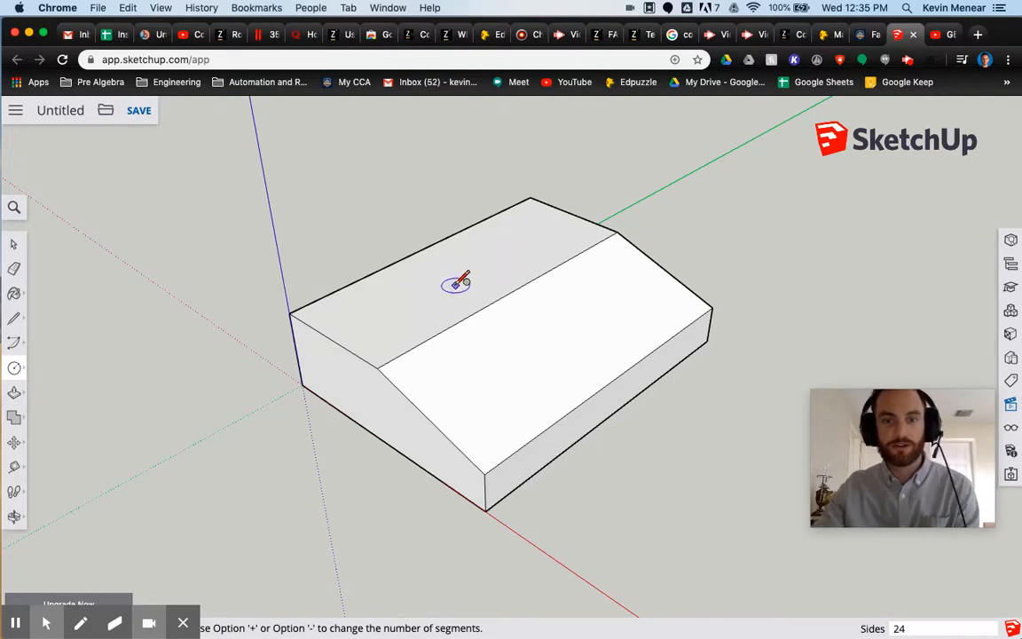
click(12, 321)
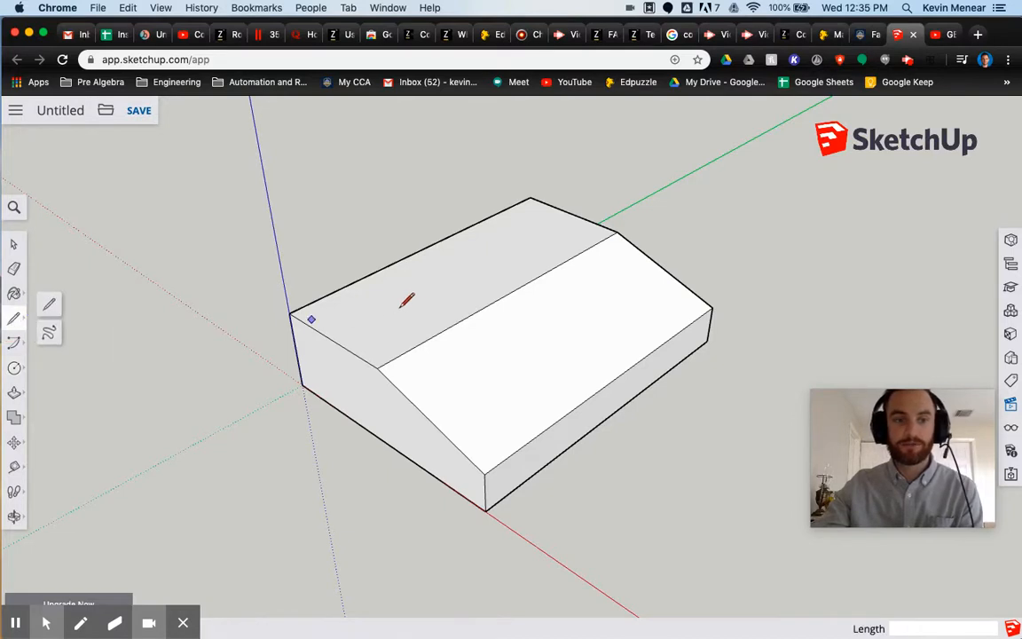
click(50, 306)
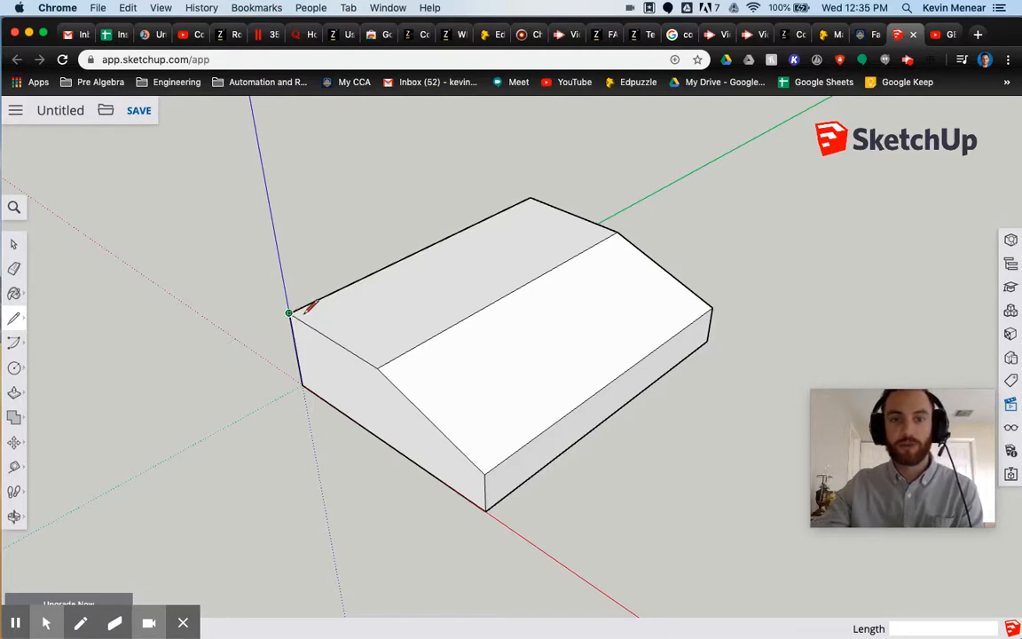
click(618, 232)
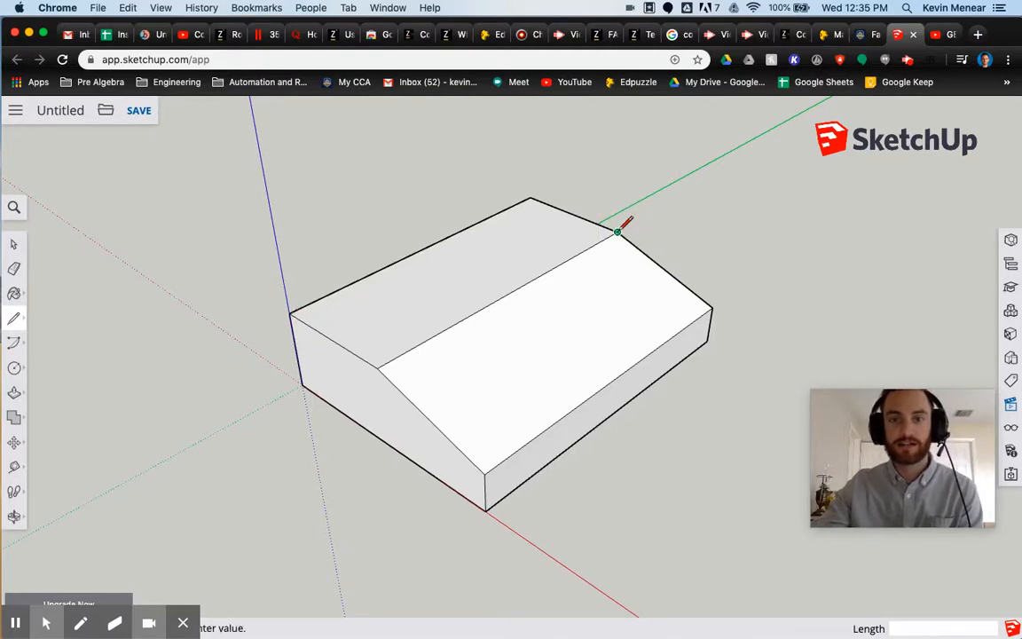
click(291, 312)
click(530, 197)
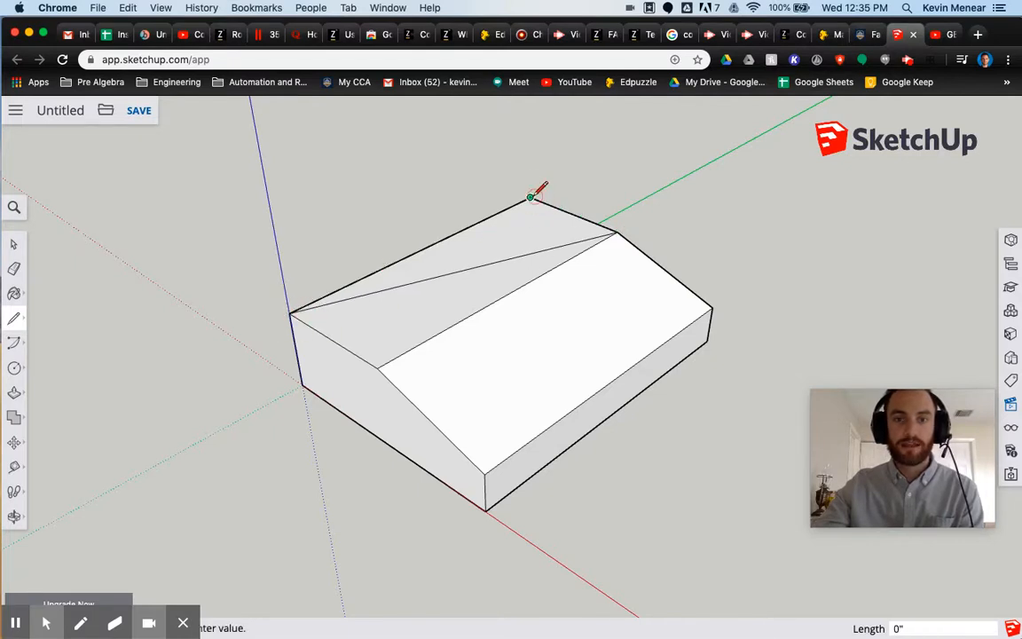
click(379, 365)
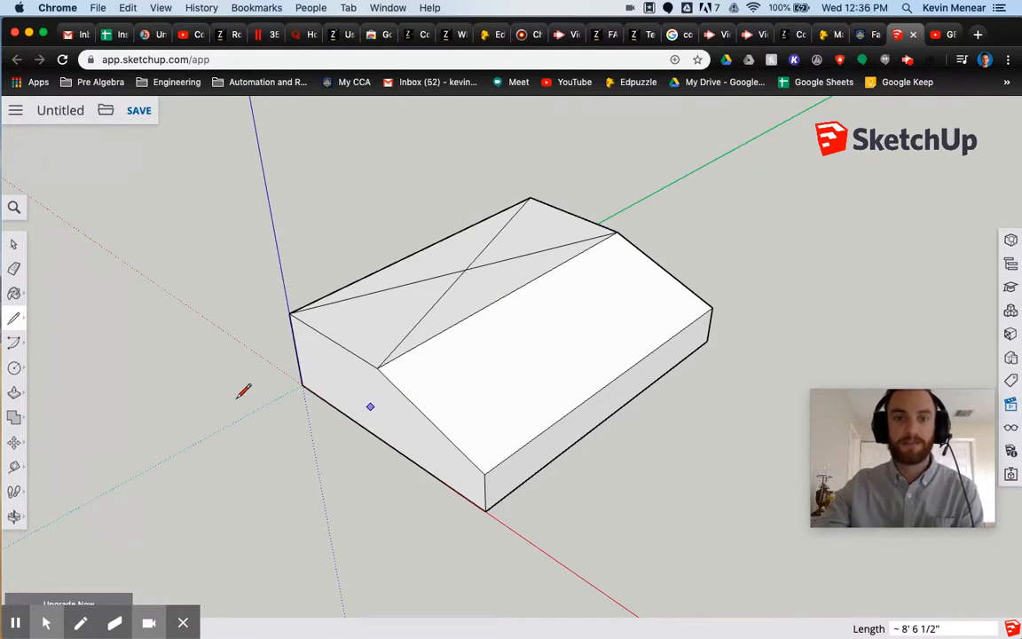
- Draw a circle with a 1' radius on the flat top face, centred where the diagonals cross
click(14, 368)
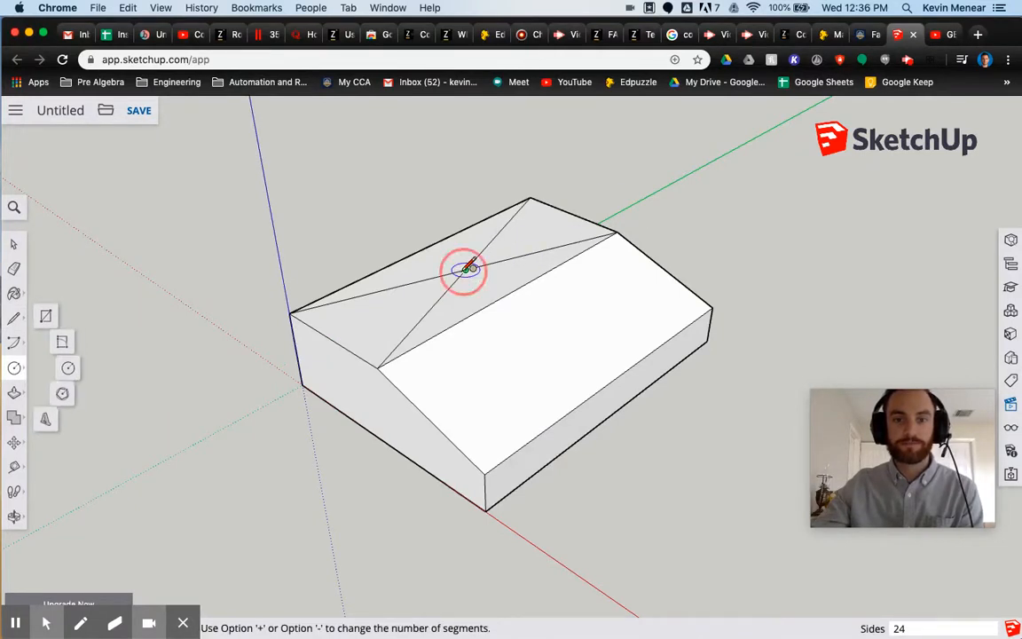
click(466, 269)
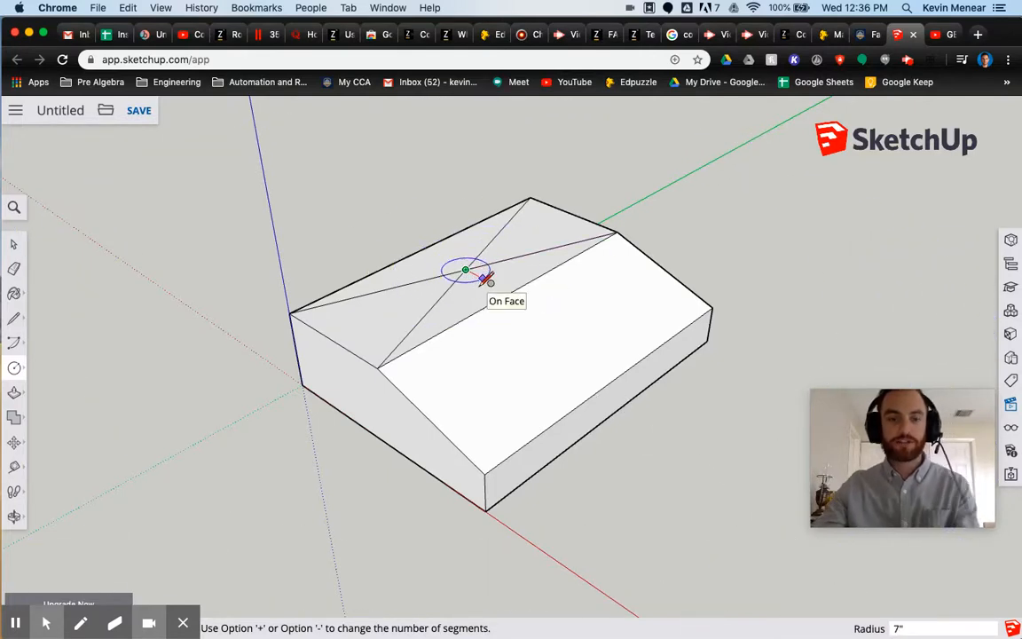
text(1)
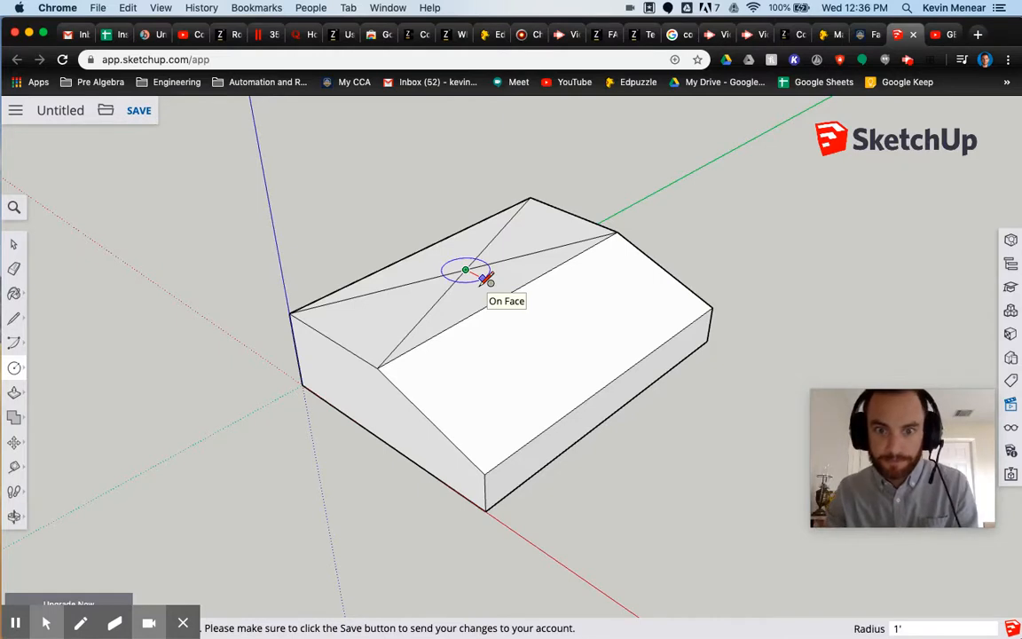
key(Return)
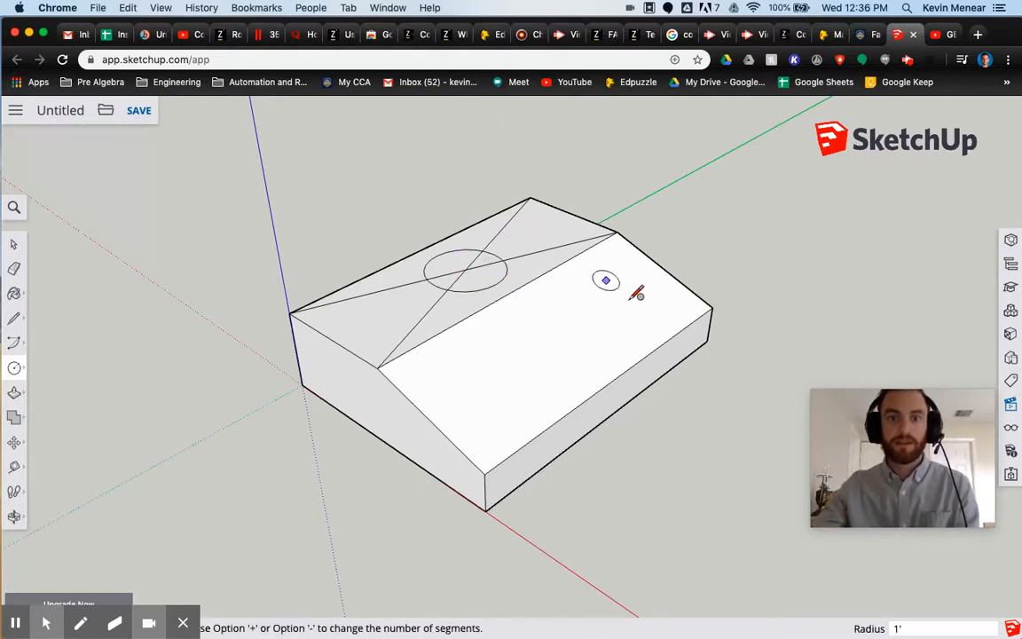
click(13, 245)
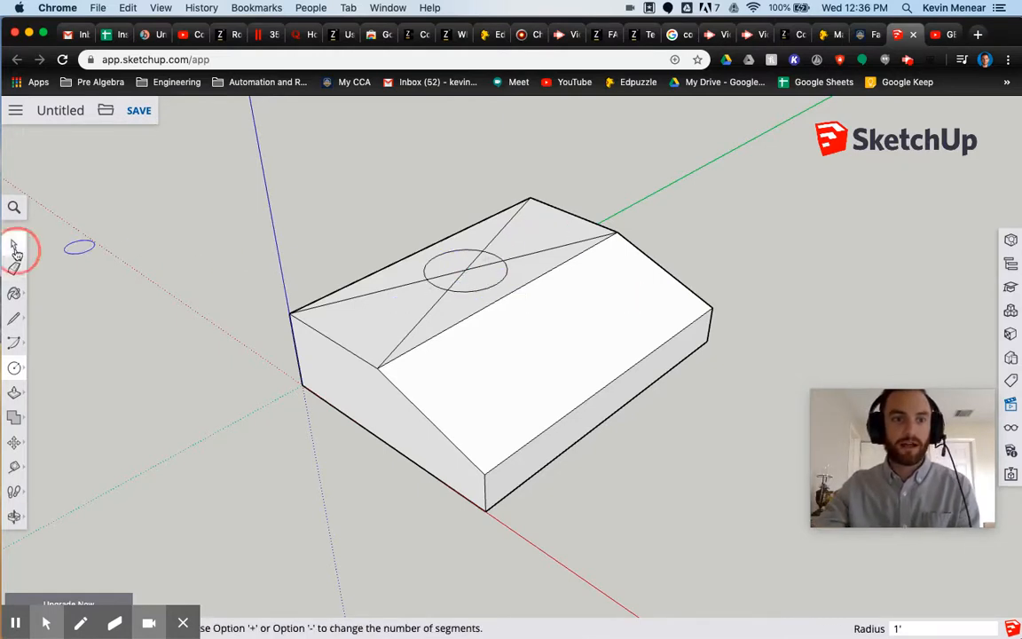
click(14, 392)
click(453, 264)
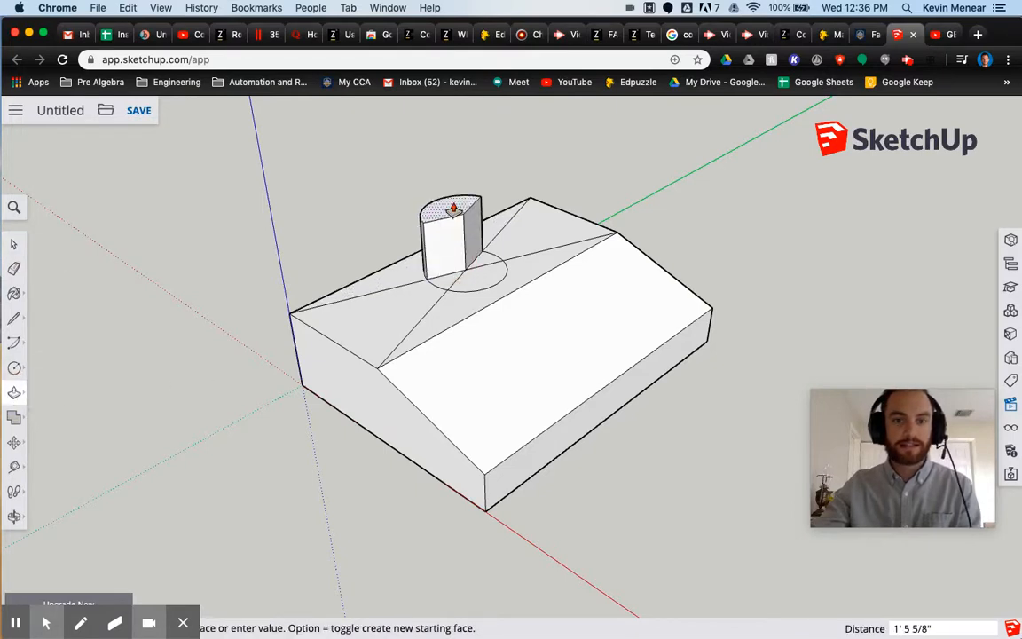
key(Escape)
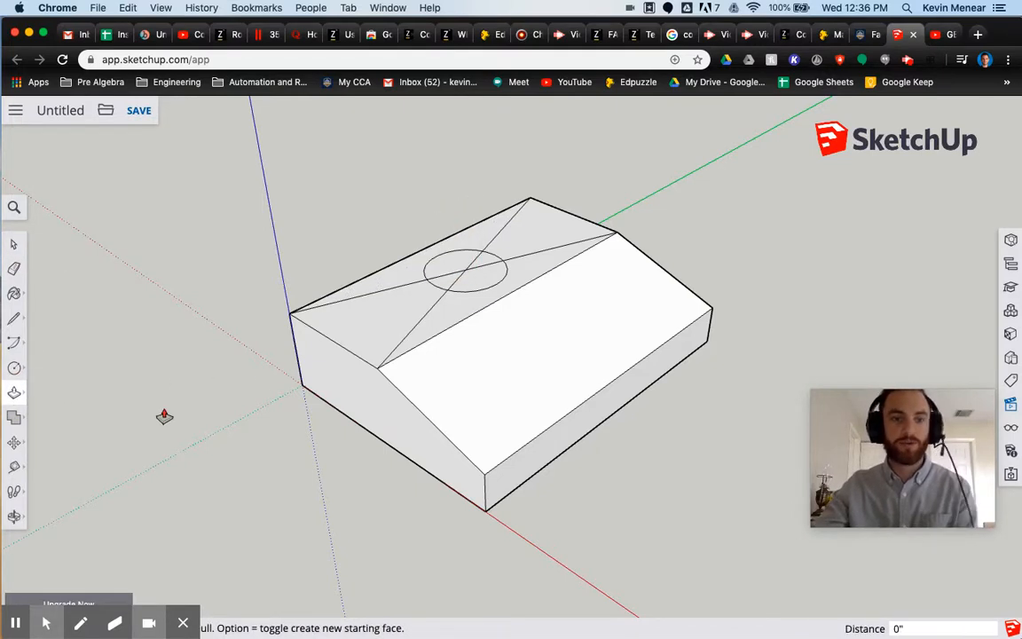
- Delete the four diagonal line segments inside the circle so that it forms a single face
click(15, 244)
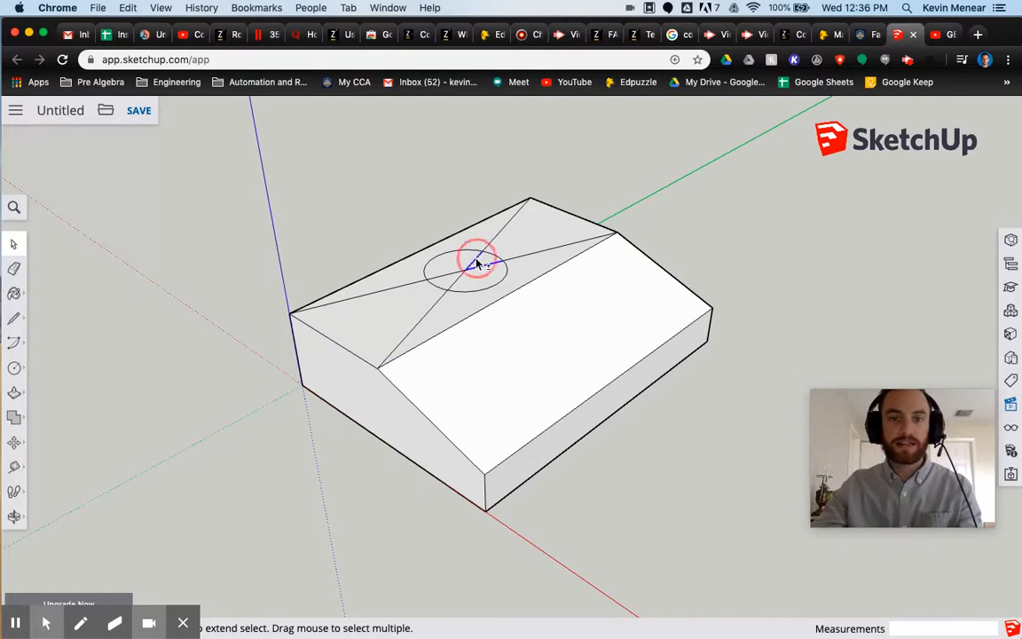
click(453, 277)
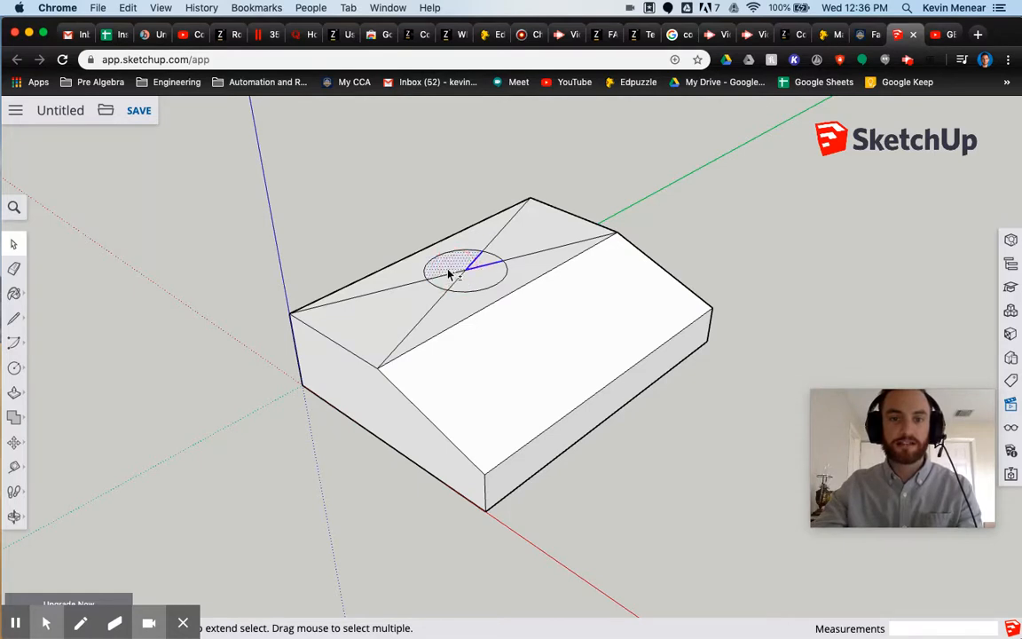
shift+click(452, 272)
shift+click(452, 272)
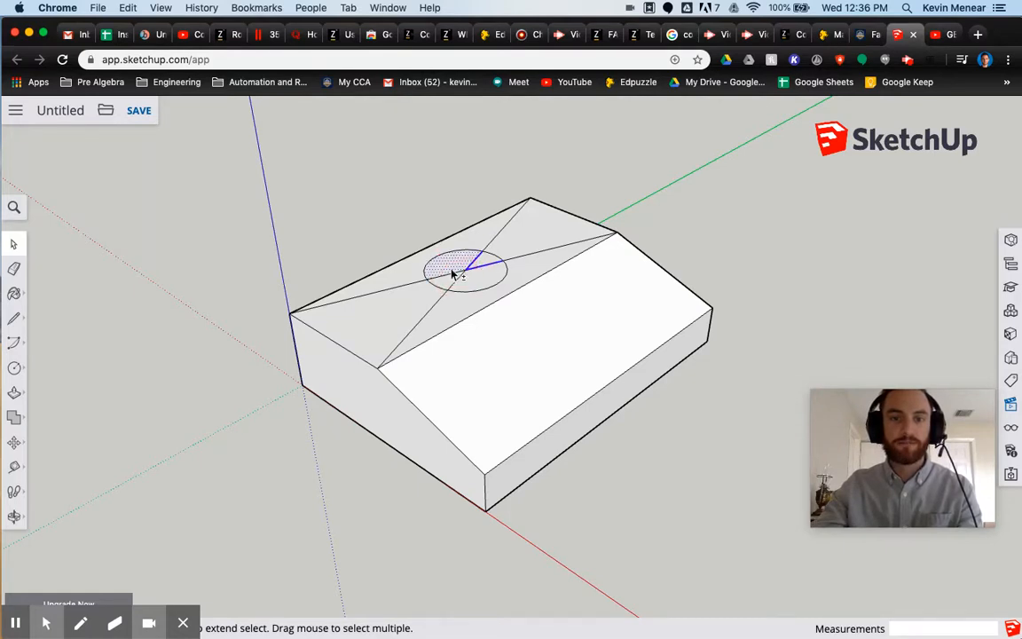
shift+click(451, 271)
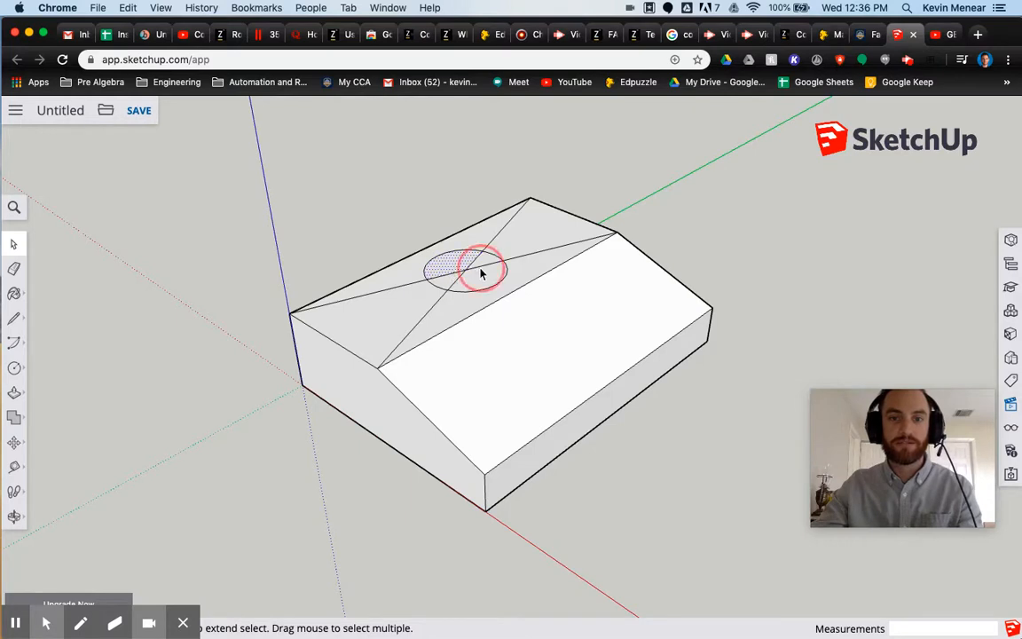
click(480, 271)
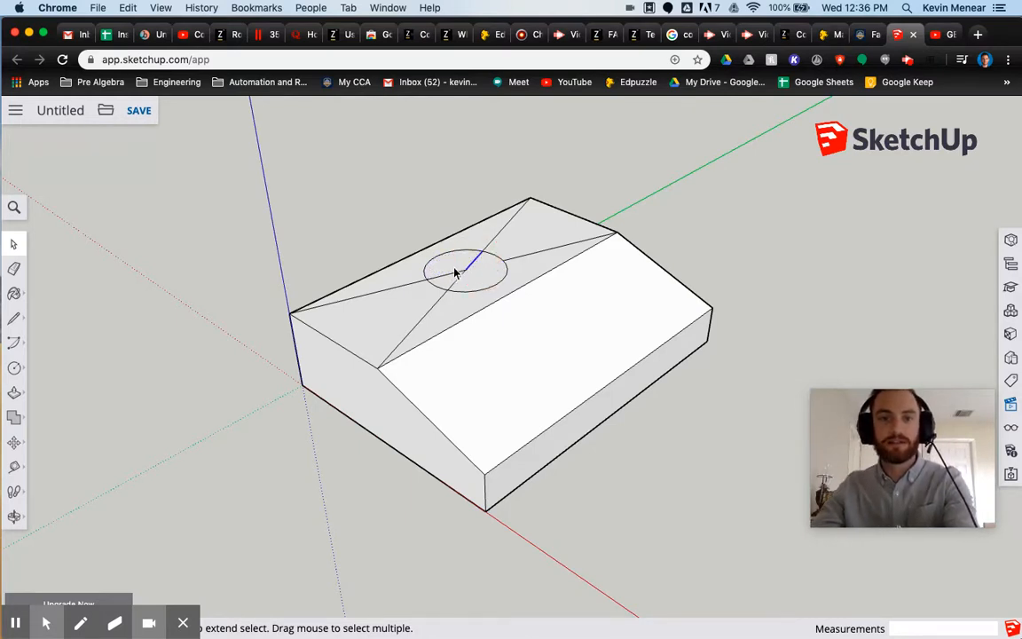
click(452, 276)
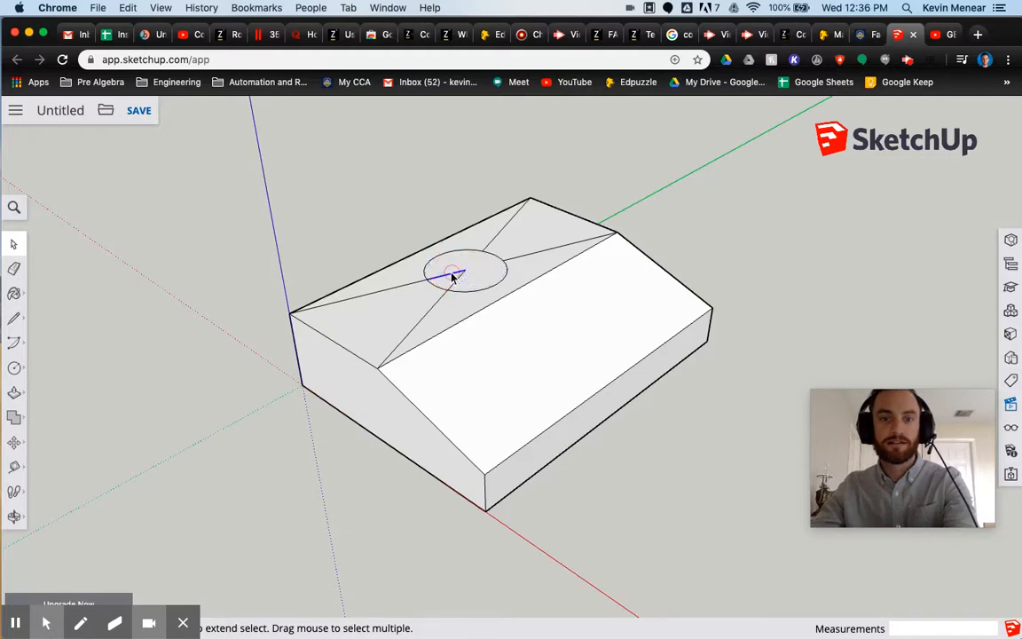
click(454, 282)
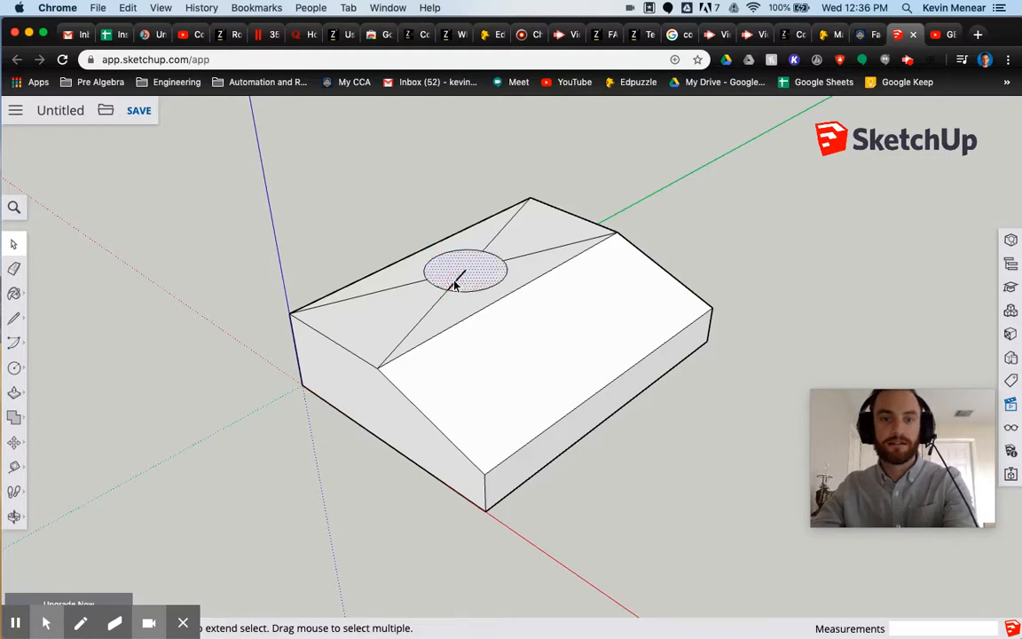
click(455, 283)
- Delete the circular face on the flat top and undo the deletion
click(471, 274)
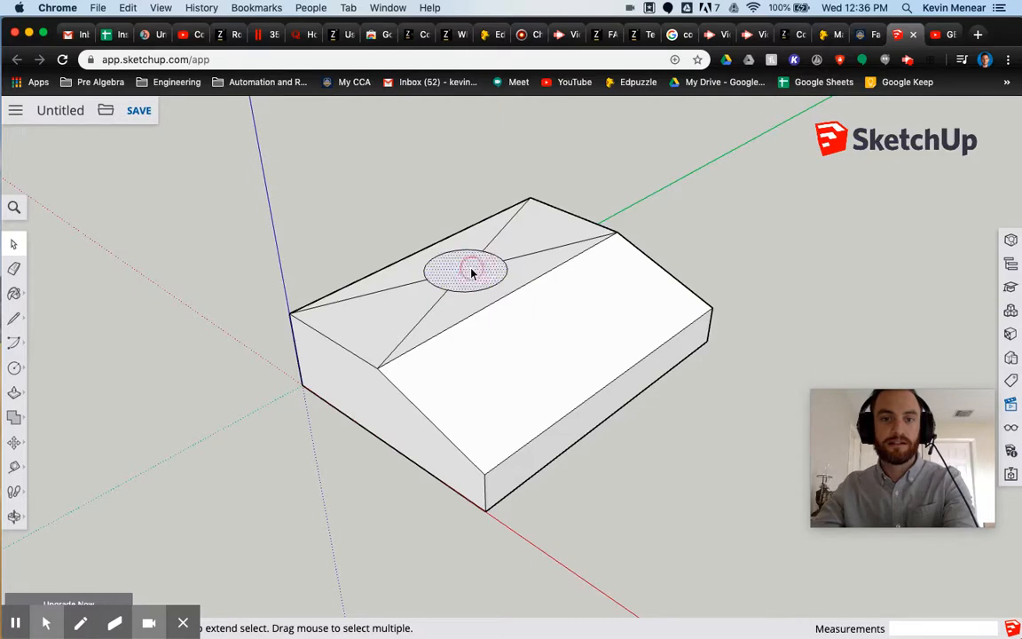
key(Delete)
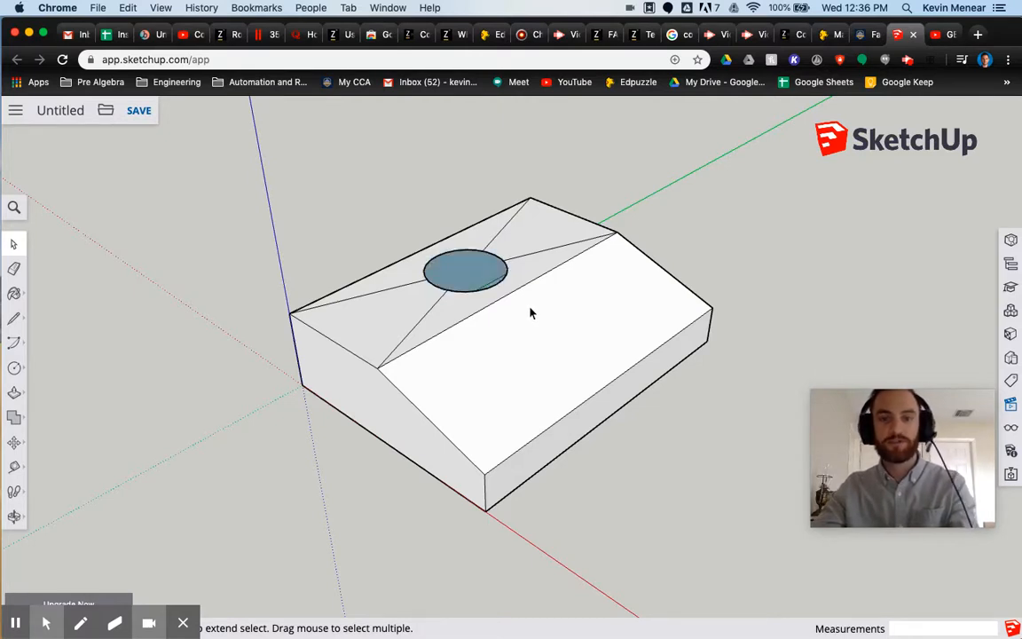
key(super+z)
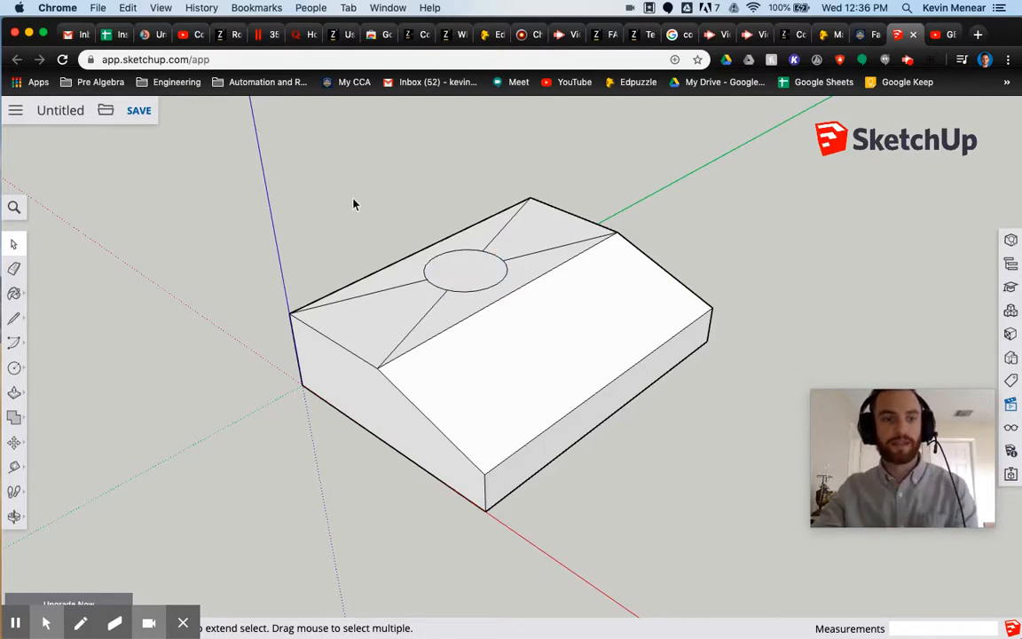
- Delete the remaining diagonal line segments outside the circle on the flat top face
click(536, 253)
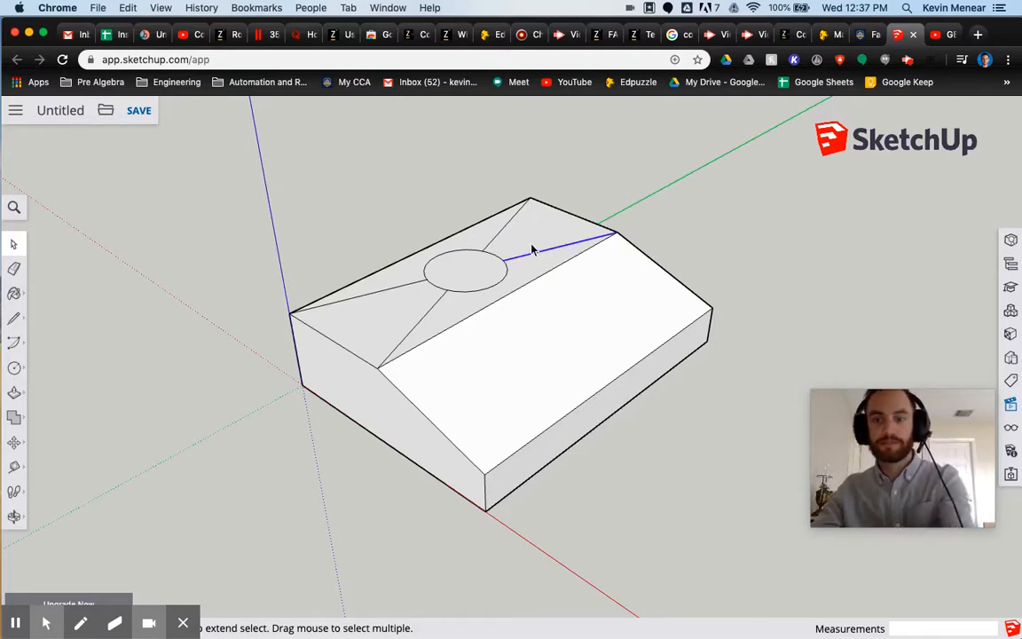
key(Delete)
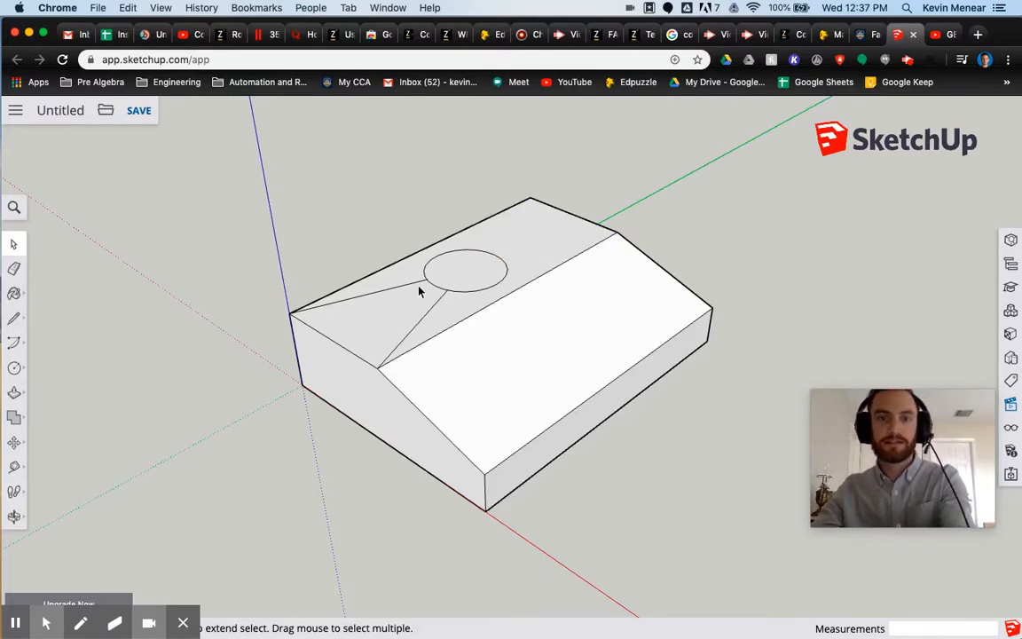
click(435, 308)
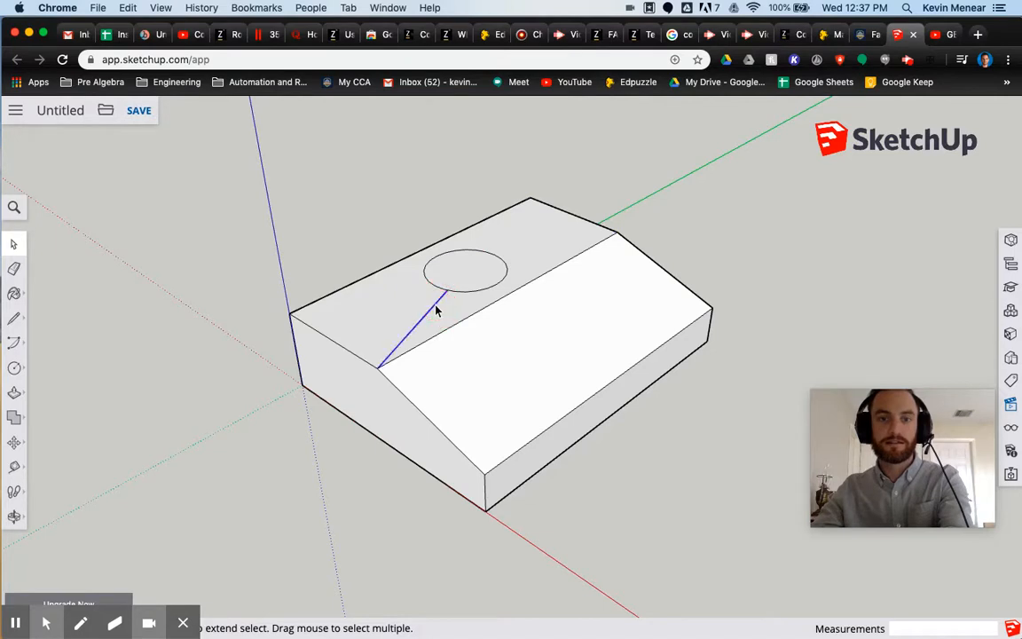
key(Delete)
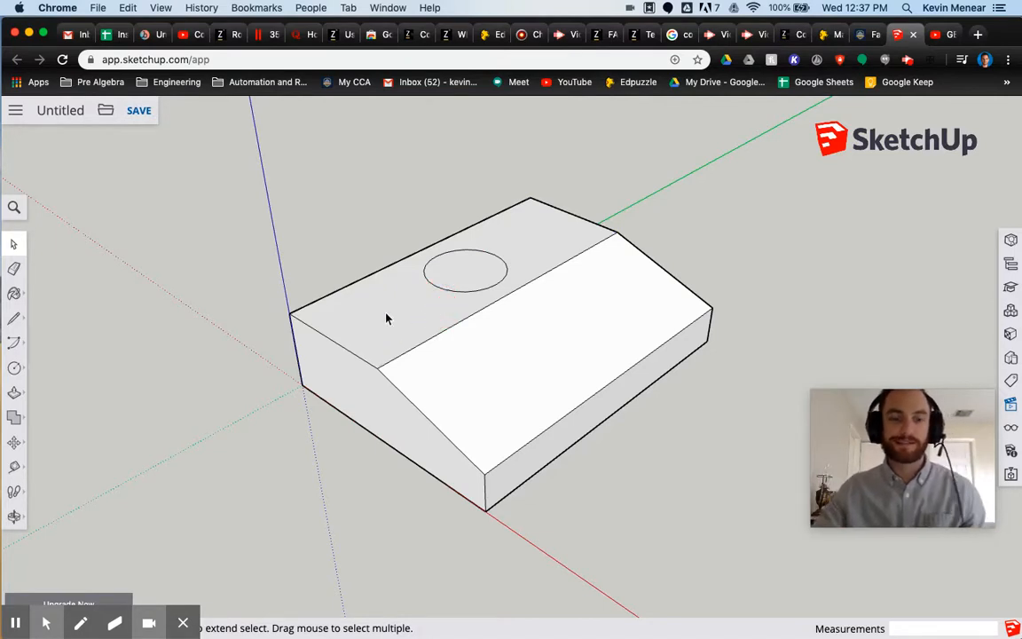
- Try to push the circular face 2' down through the box to its bottom face, and undo the cut
middle_drag(303, 320, 339, 390)
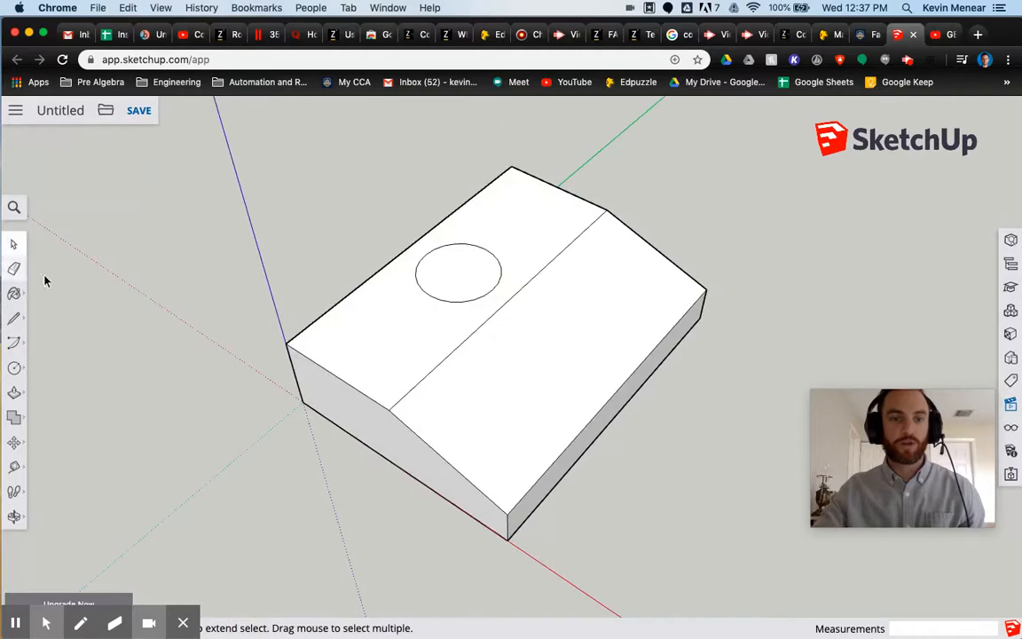
click(18, 391)
click(458, 269)
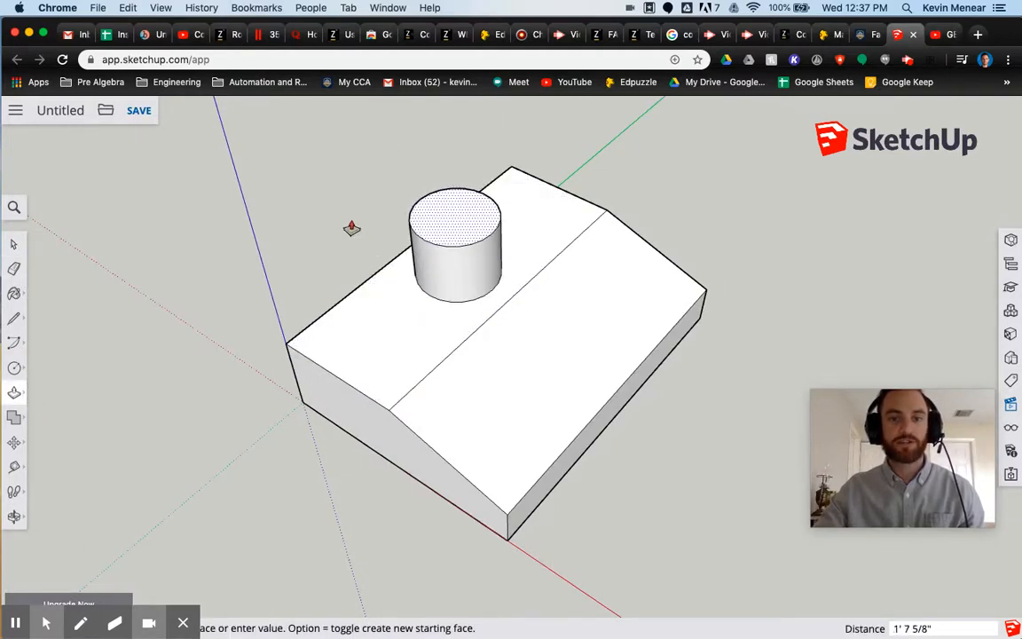
middle_drag(417, 97, 394, 373)
middle_drag(455, 187, 550, 160)
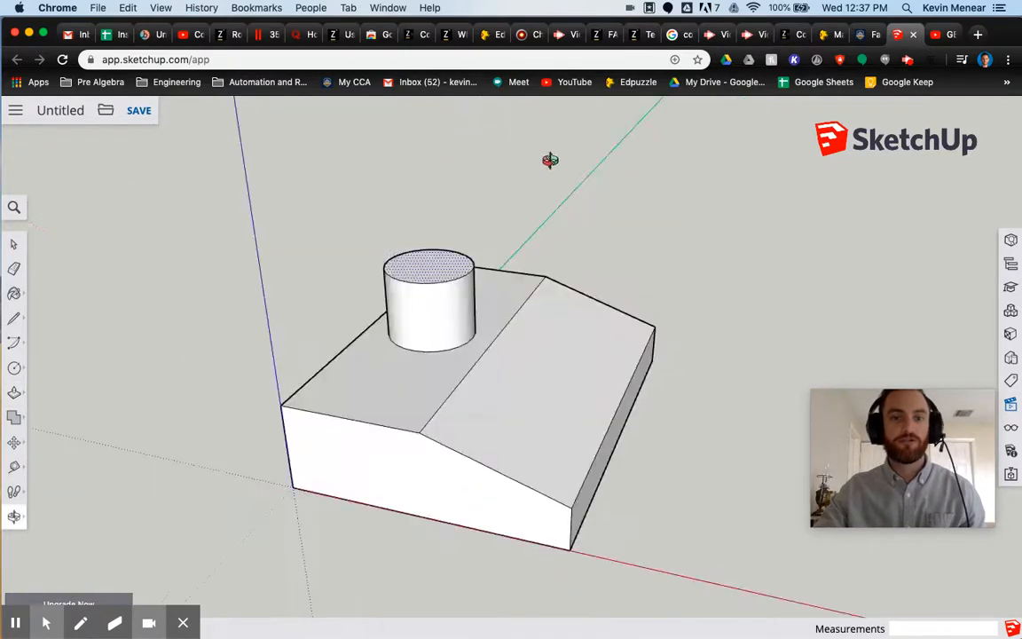
middle_drag(448, 468, 463, 142)
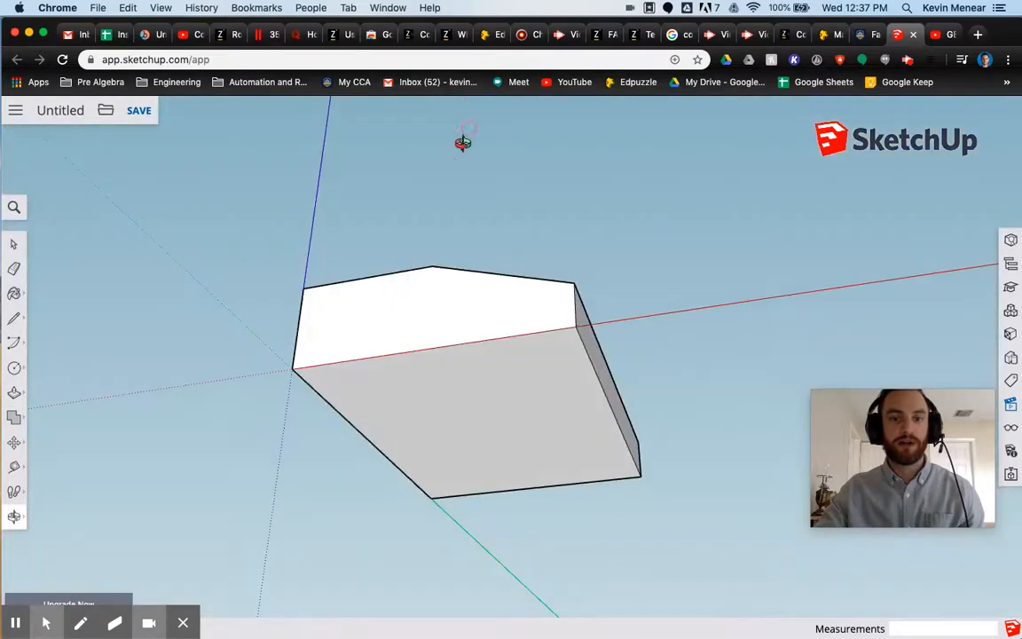
middle_drag(444, 484, 449, 525)
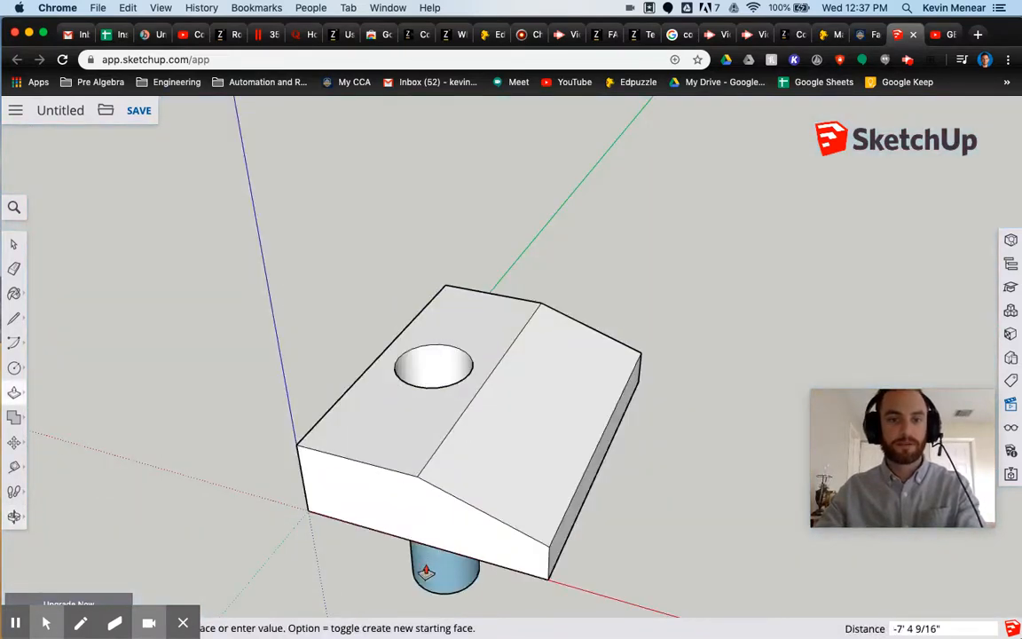
click(380, 556)
middle_drag(380, 556, 420, 246)
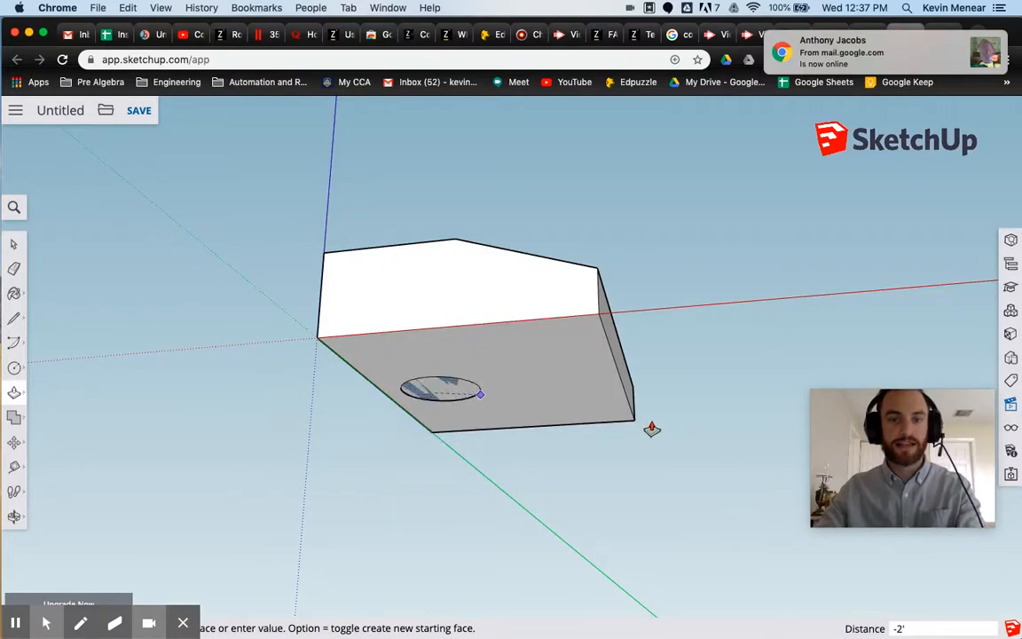
click(475, 392)
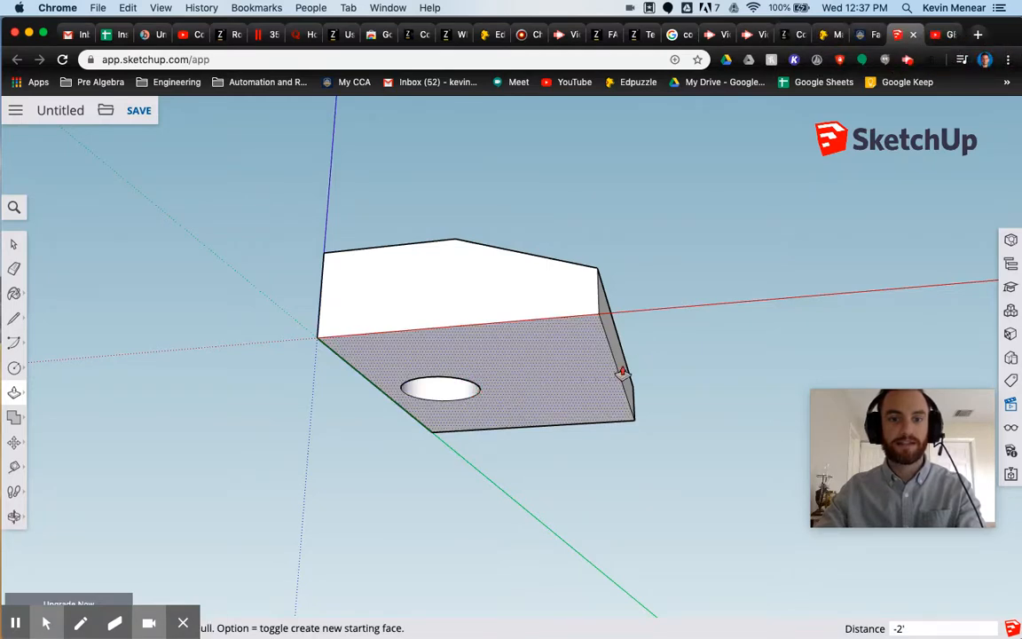
middle_drag(622, 372, 497, 588)
middle_drag(548, 422, 574, 464)
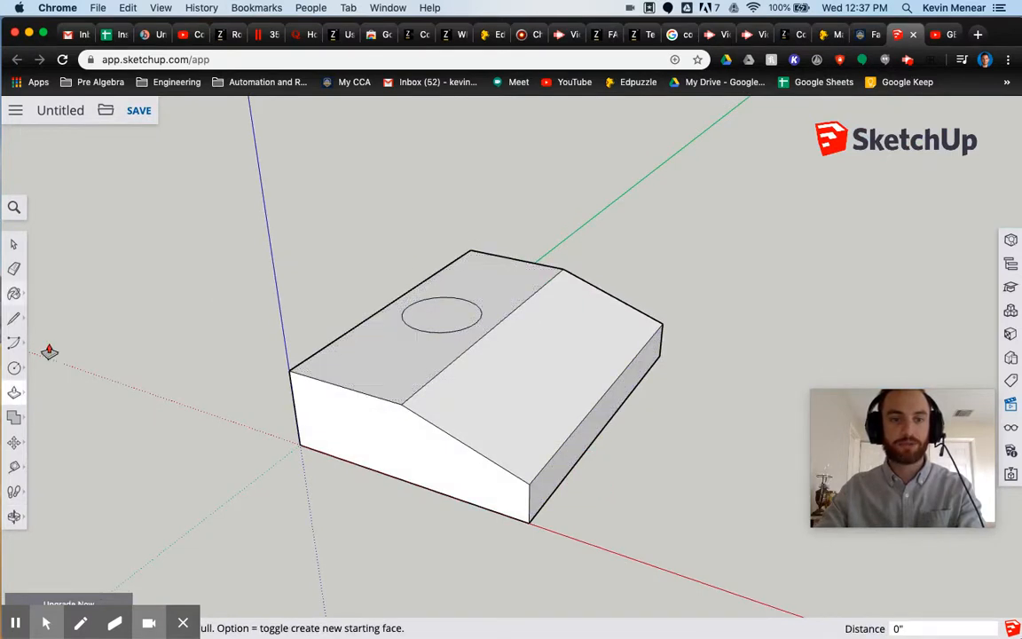
- Push the circular face 2' down to the bottom face to cut a hole through the box, and inspect it from below
click(436, 310)
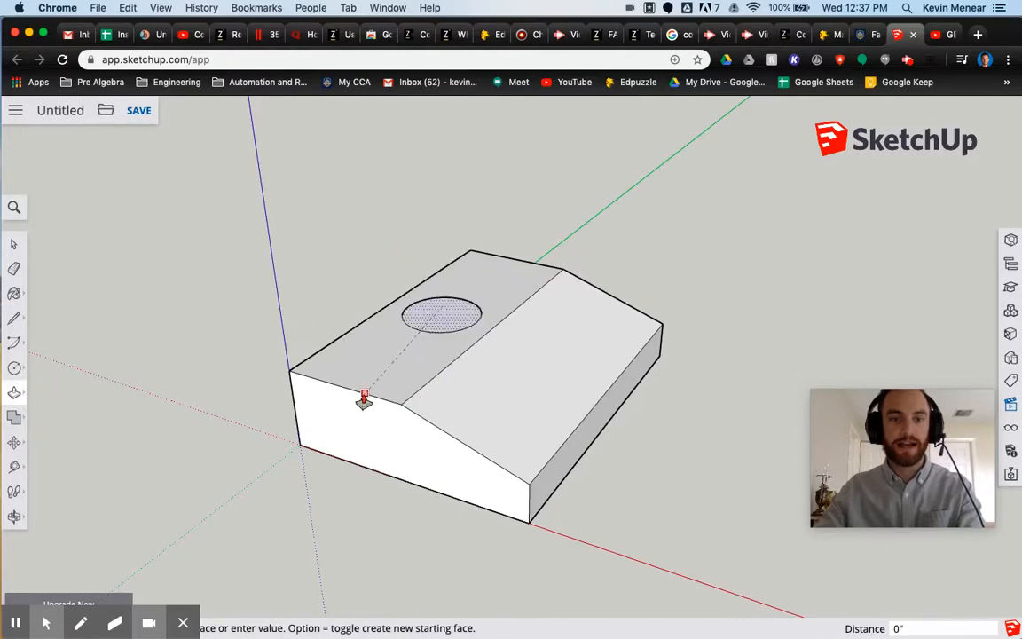
middle_drag(365, 395, 495, 109)
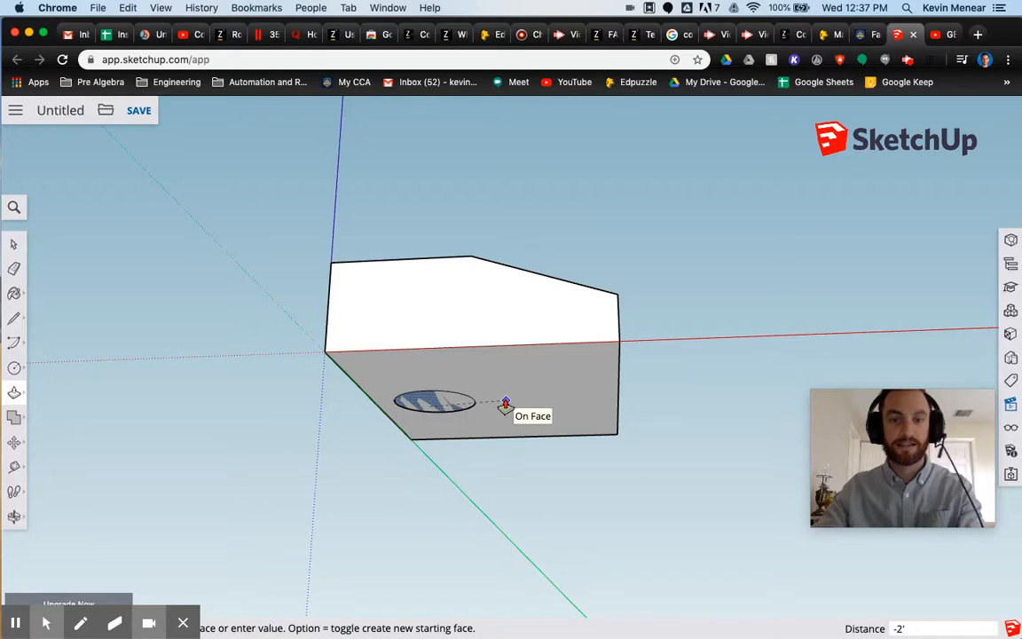
click(505, 405)
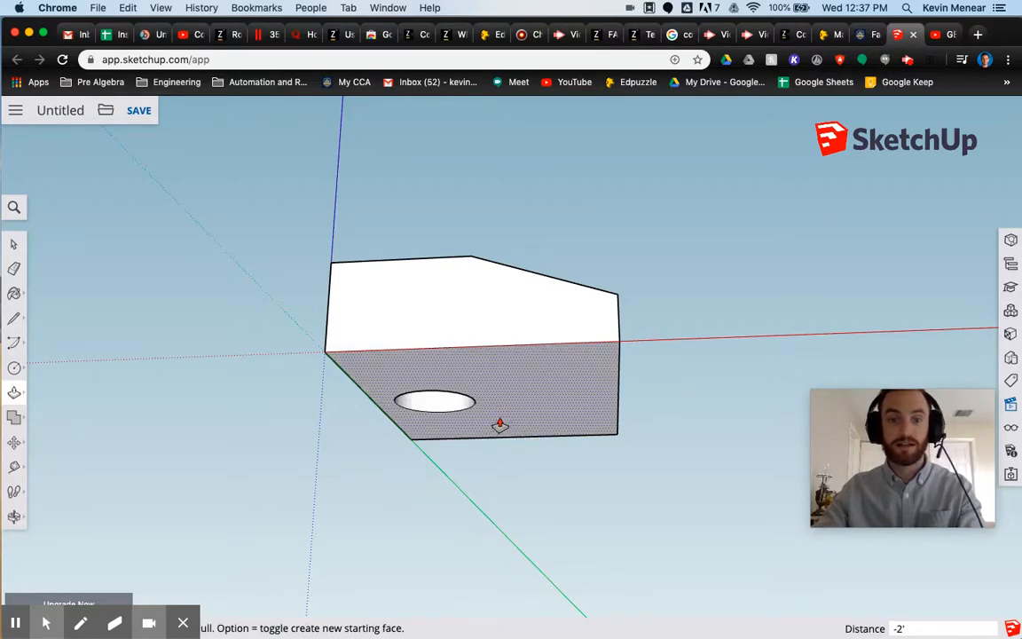
middle_drag(499, 425, 626, 16)
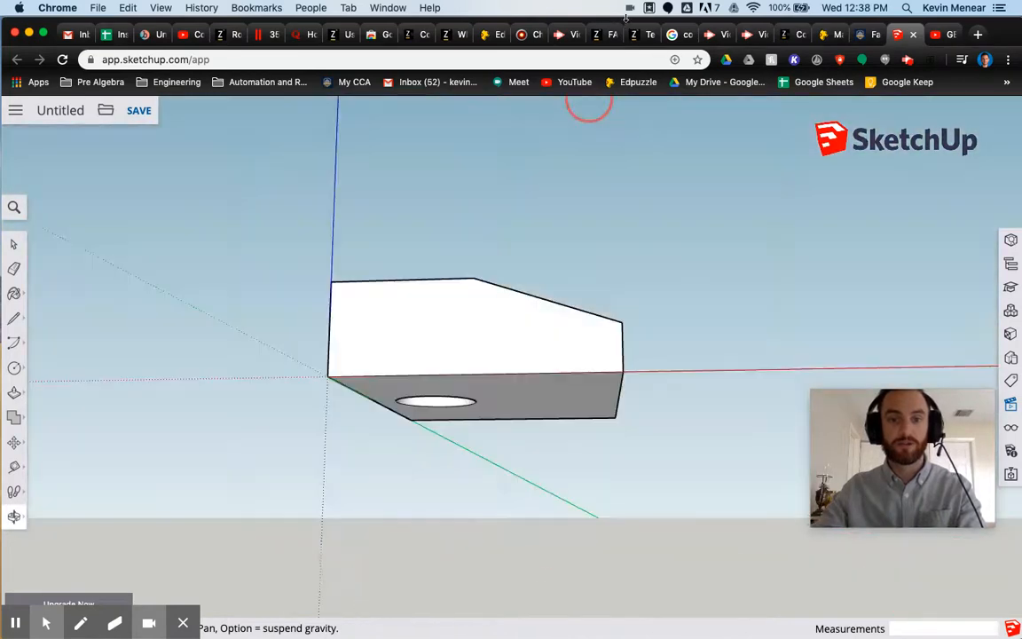
middle_drag(612, 108, 607, 141)
middle_drag(520, 424, 527, 85)
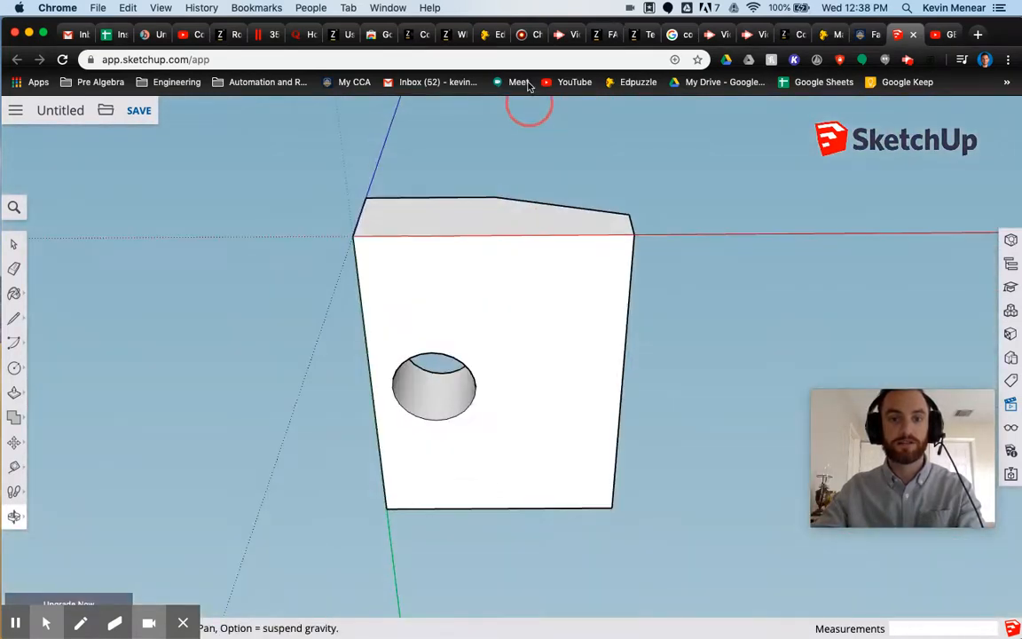
- Draw two crossing lines on the front face, linking the flat top edge's ends to the bottom edge's midpoint and the origin corner
drag(511, 130, 532, 417)
click(13, 324)
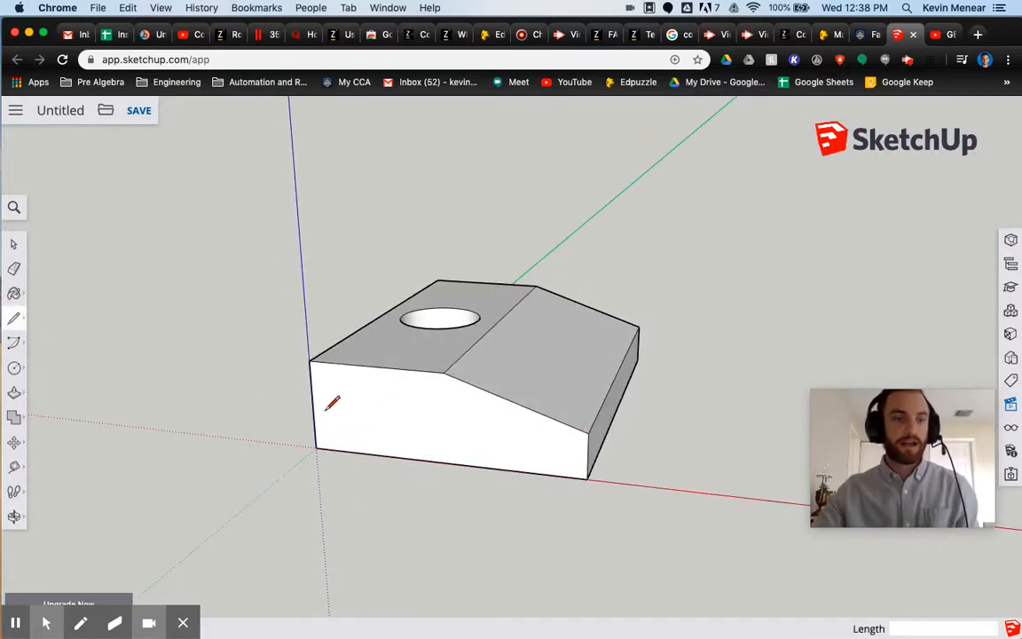
middle_drag(347, 468, 428, 394)
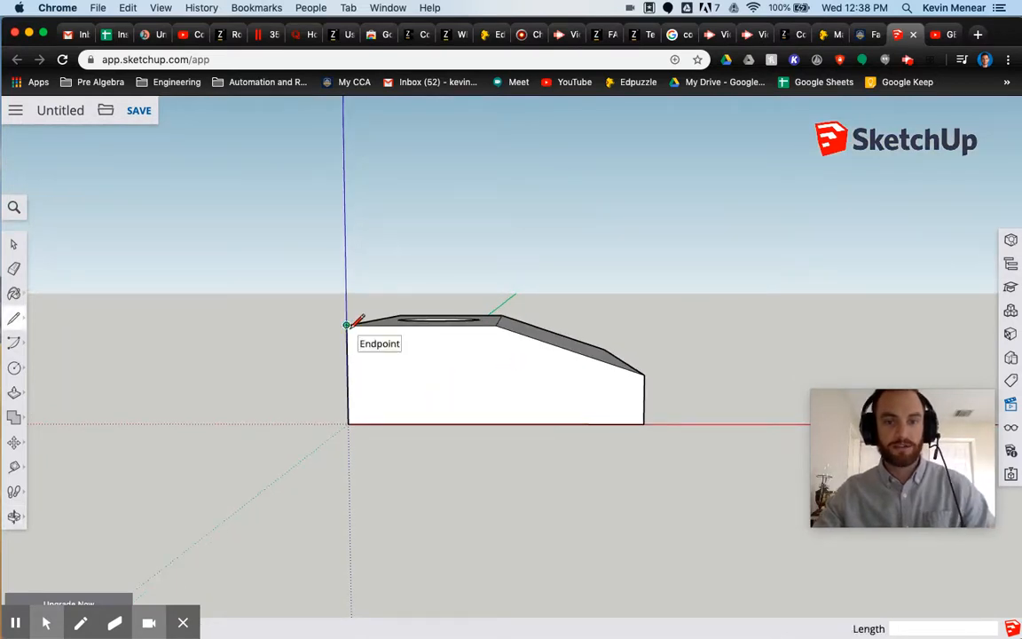
middle_drag(481, 395, 361, 472)
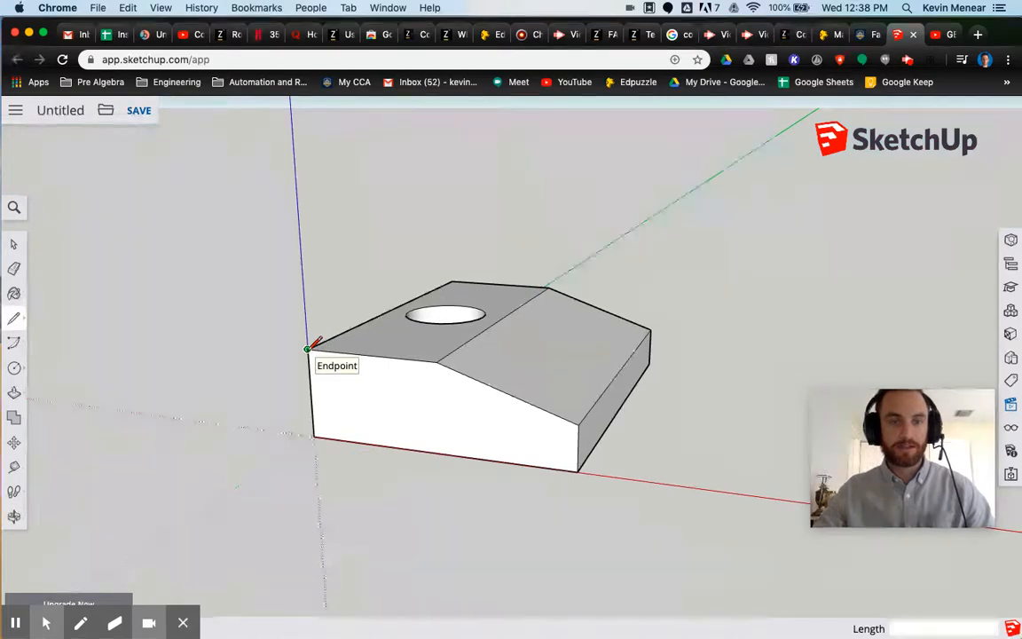
click(307, 348)
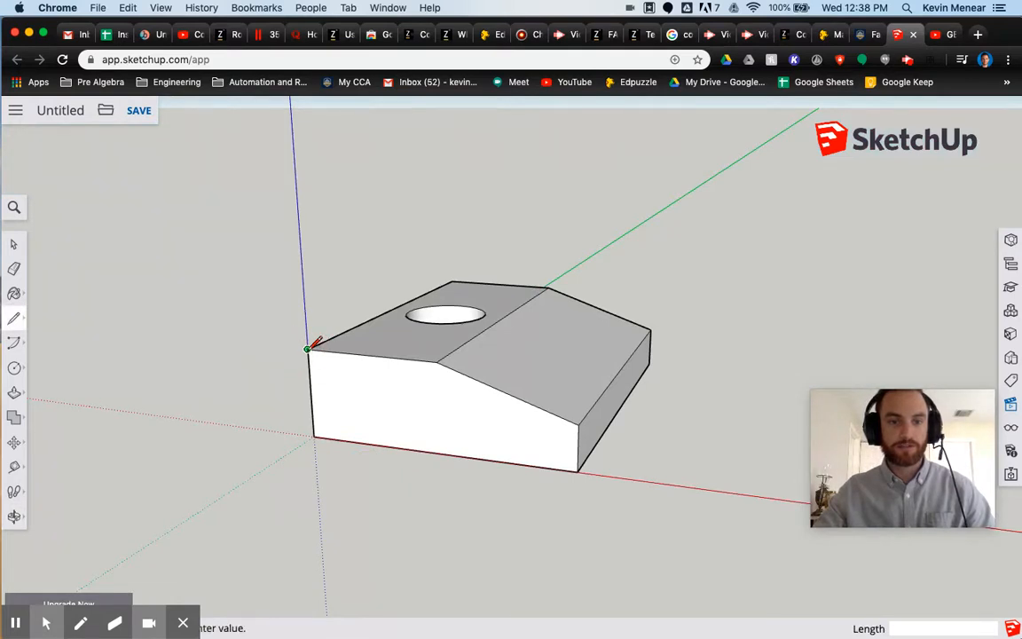
click(438, 452)
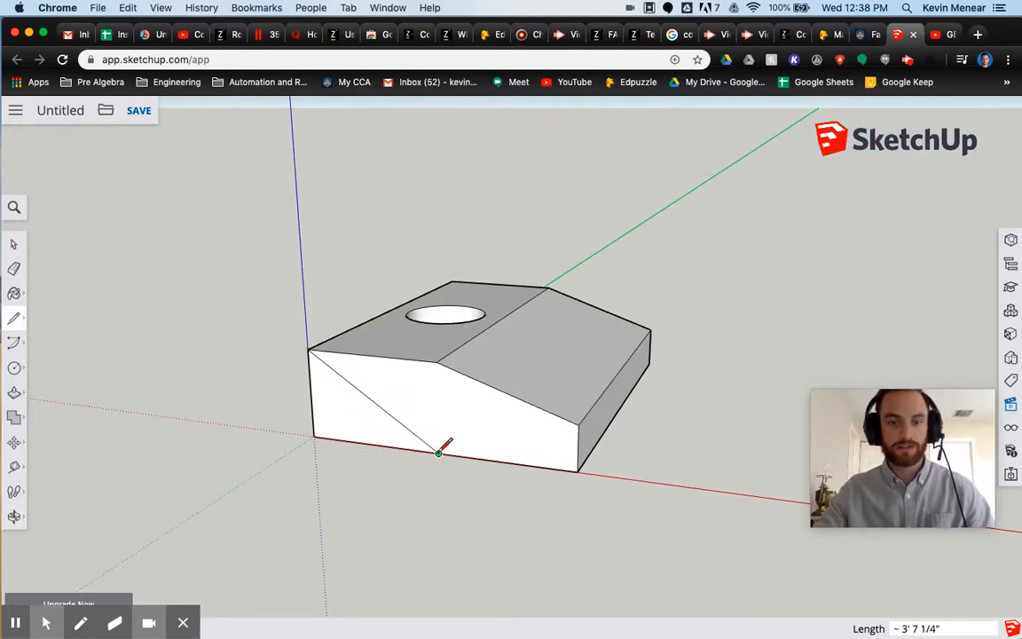
click(436, 361)
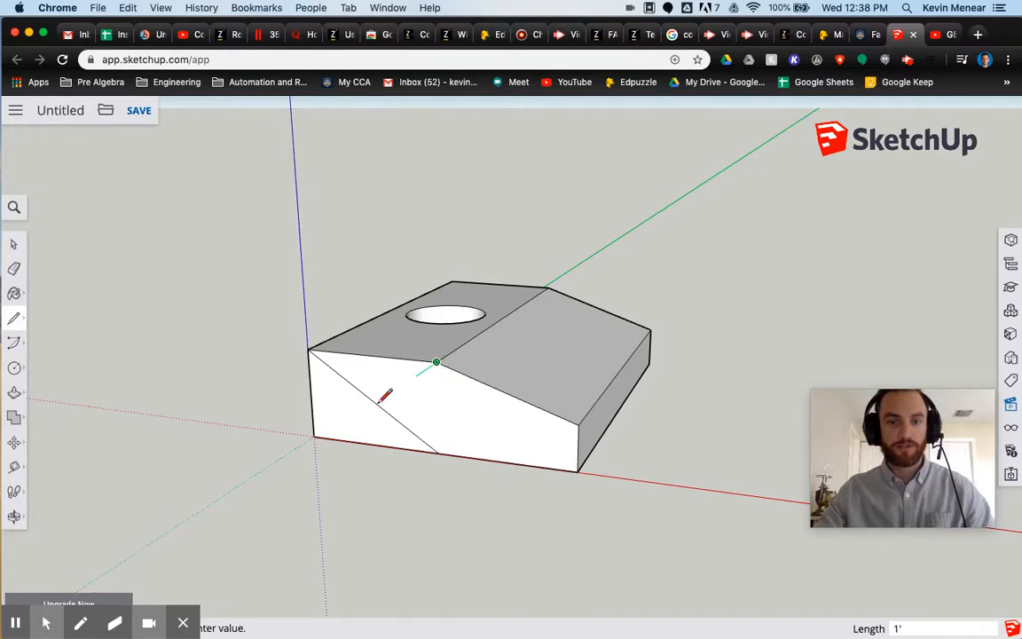
click(314, 436)
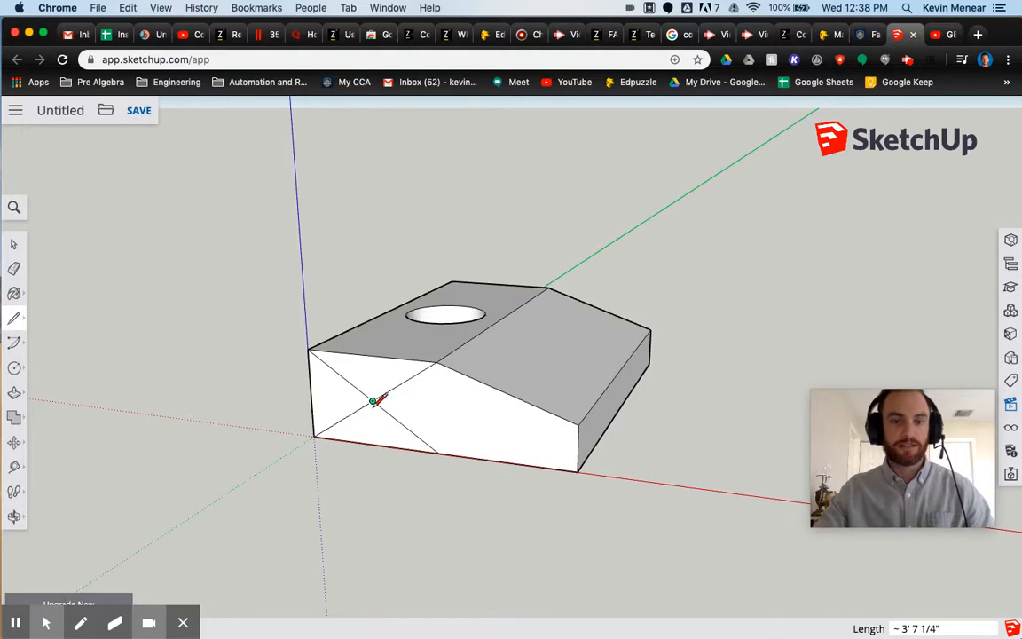
- Draw a 2' by 1' rectangle on the front face, centred where the two diagonals cross
key(o)
drag(280, 505, 343, 454)
key(l)
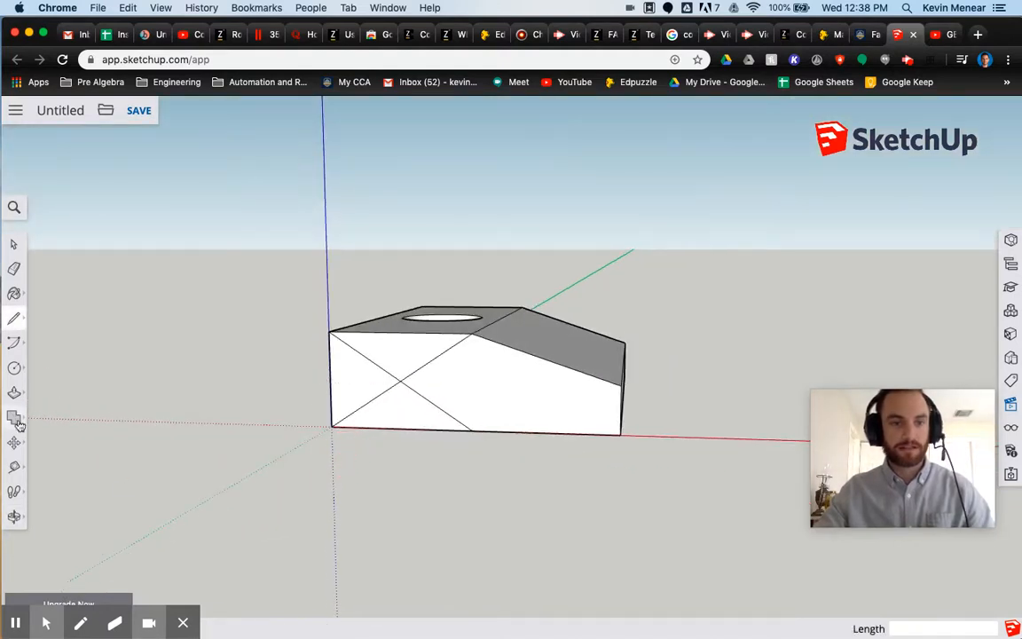
click(16, 368)
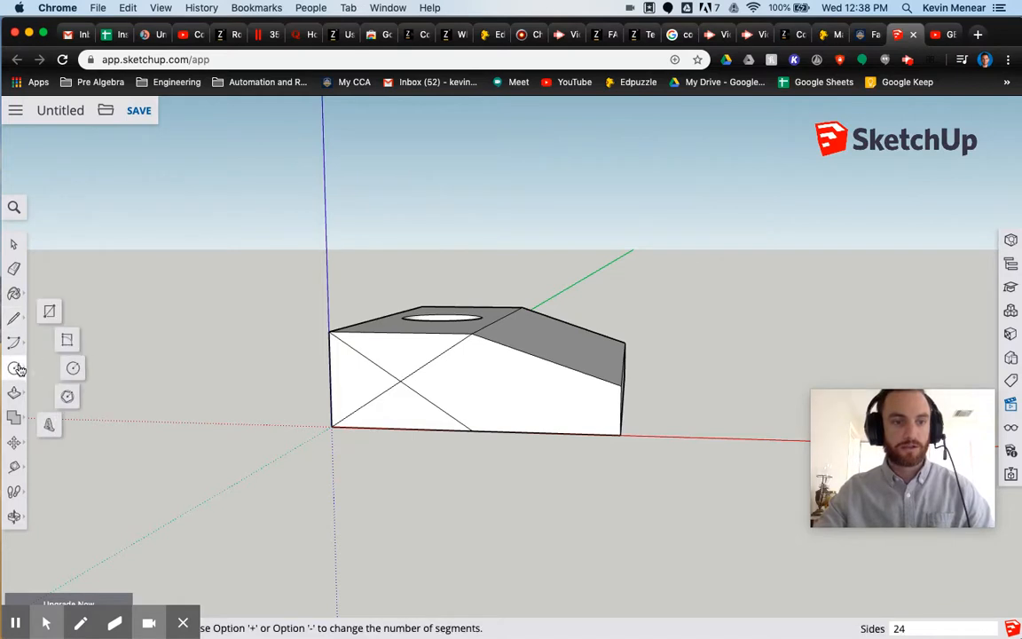
click(49, 314)
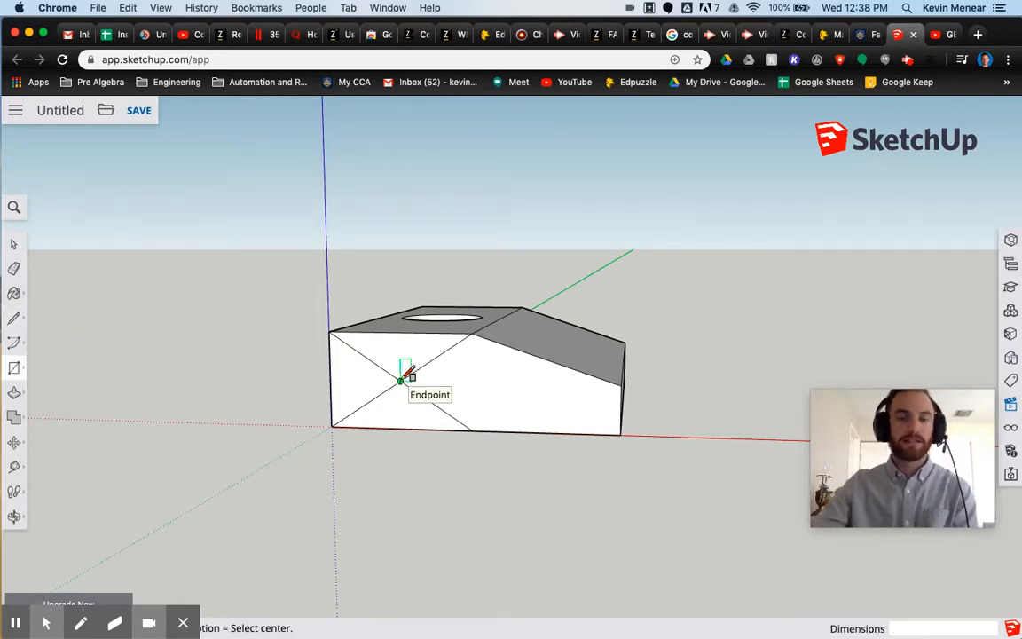
click(400, 381)
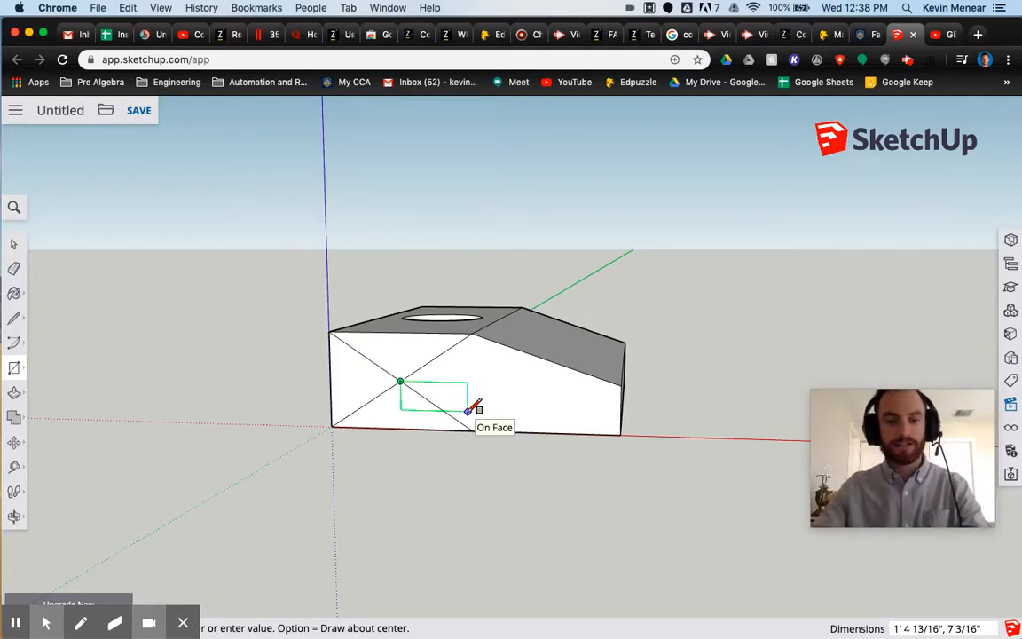
key(alt)
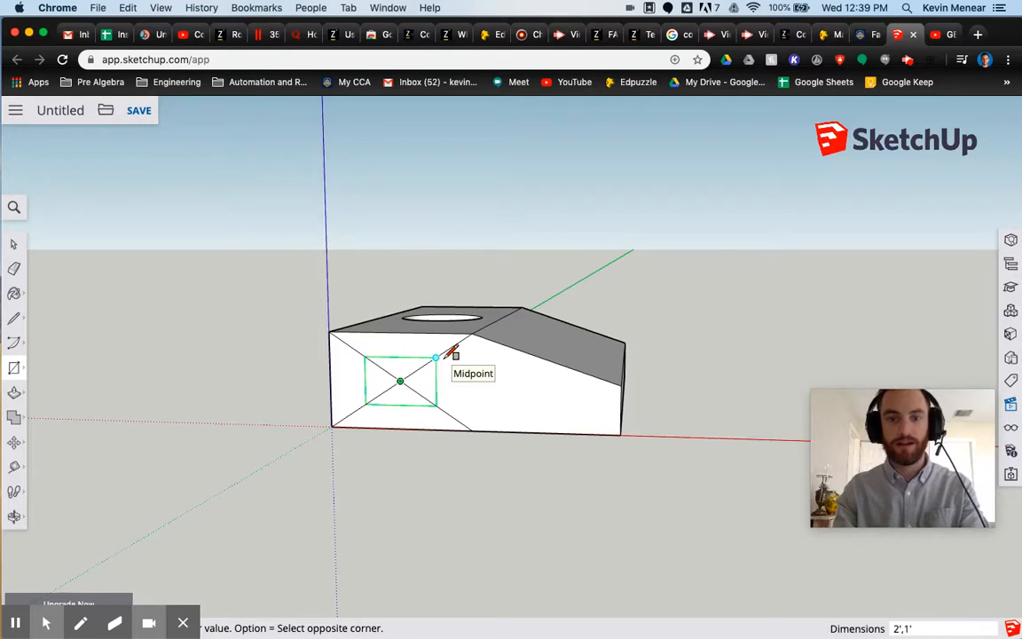
click(450, 356)
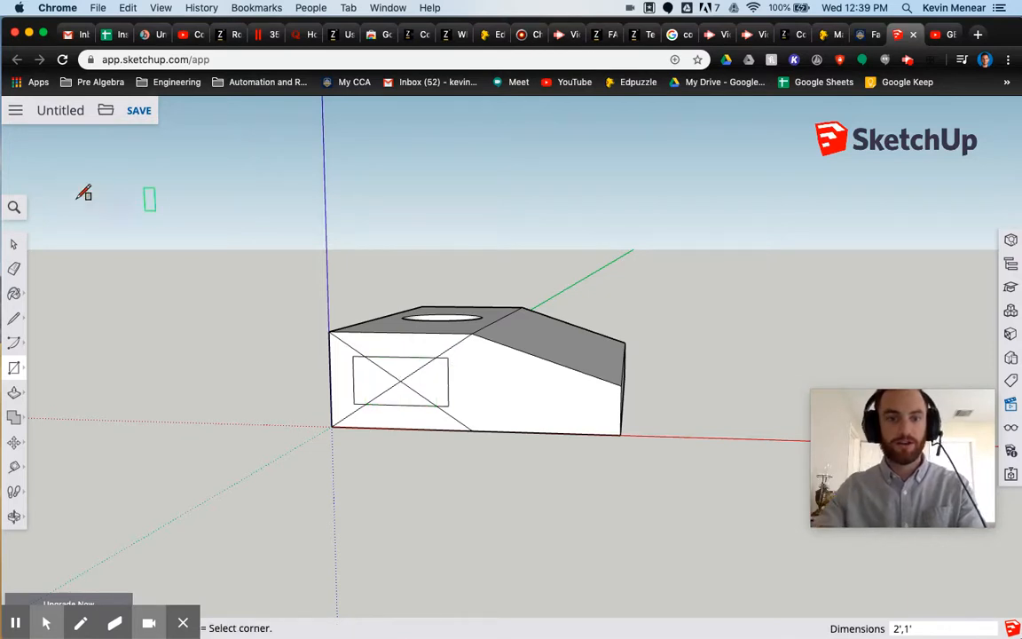
- Delete all diagonal line segments inside and outside the rectangle on the front face
click(15, 244)
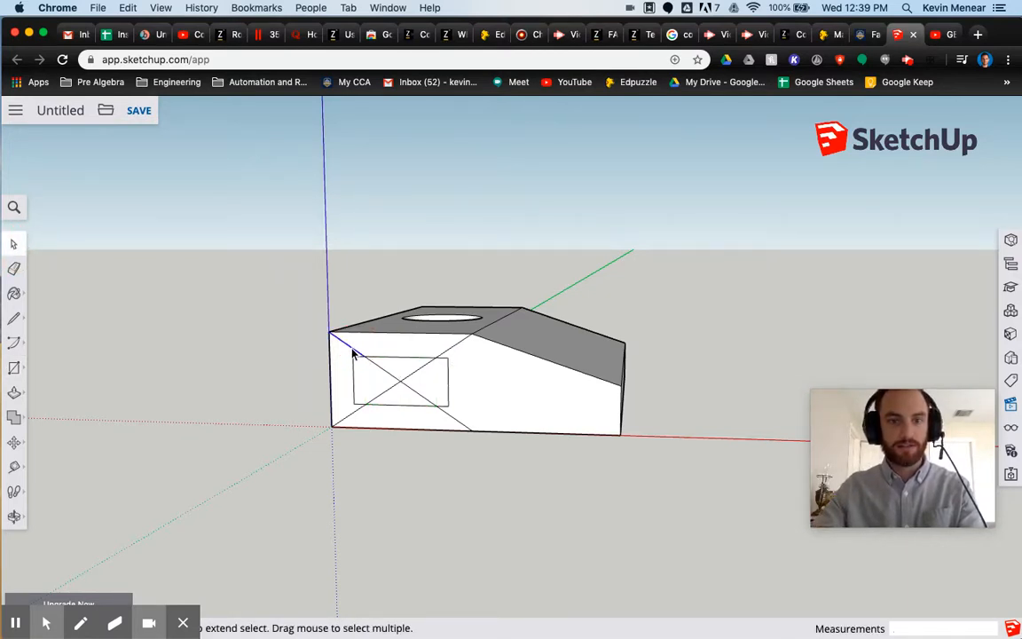
click(406, 378)
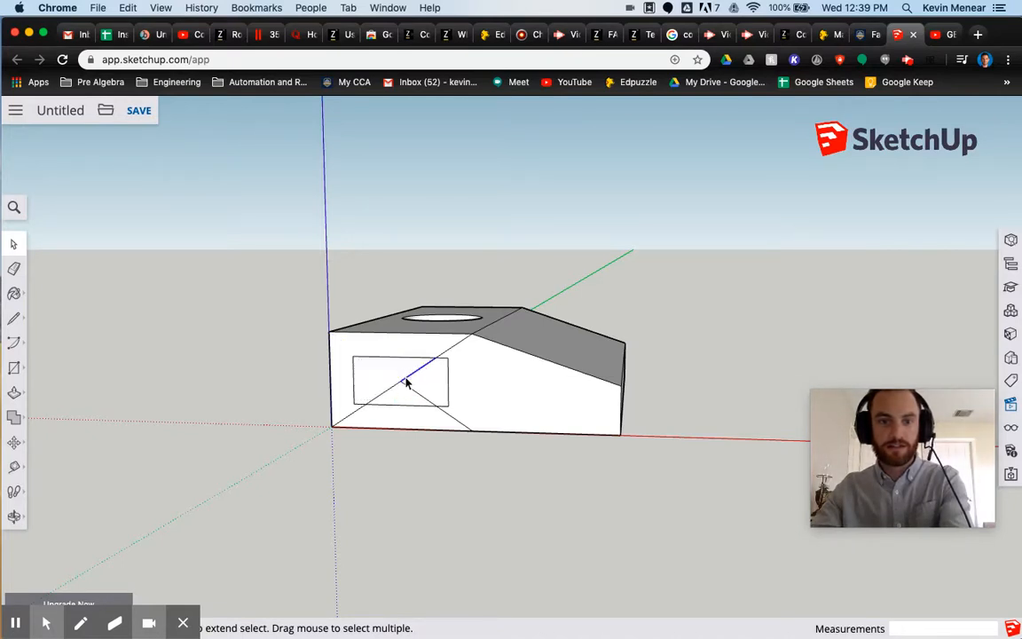
key(Delete)
click(404, 386)
key(Delete)
click(394, 392)
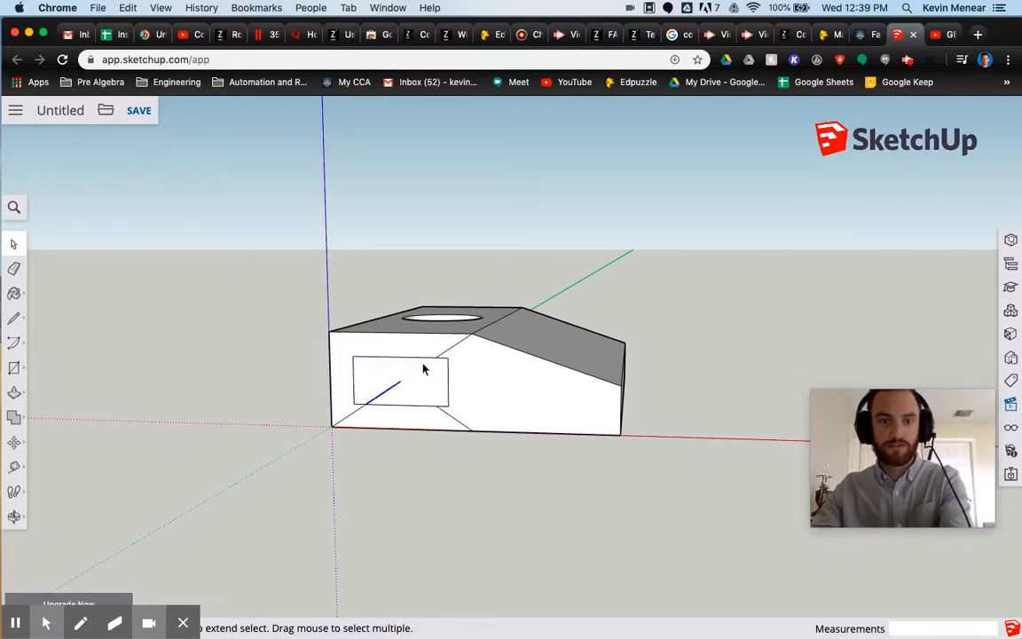
key(Delete)
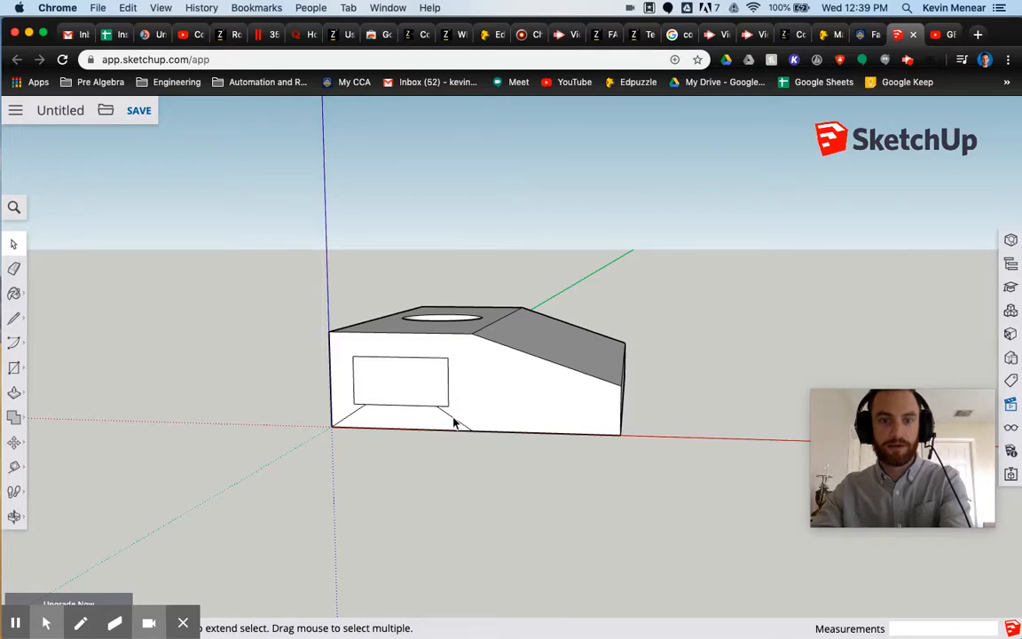
click(454, 421)
key(Delete)
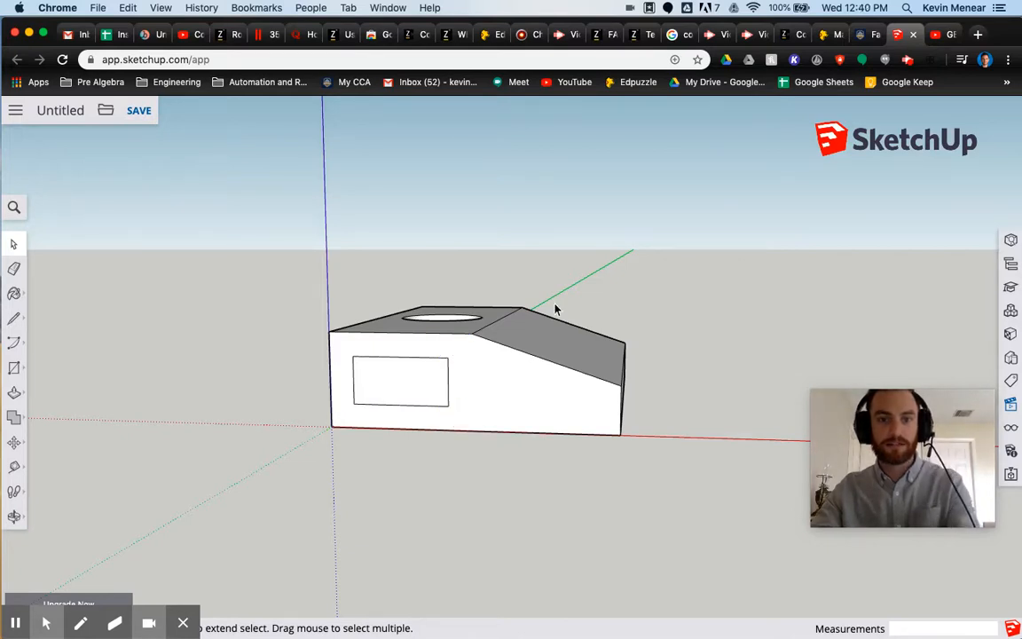
- Extrude the rectangle on the box's front face outward by 3'
mouse_move(554, 308)
middle_down()
mouse_move(407, 370)
mouse_move(407, 360)
middle_up()
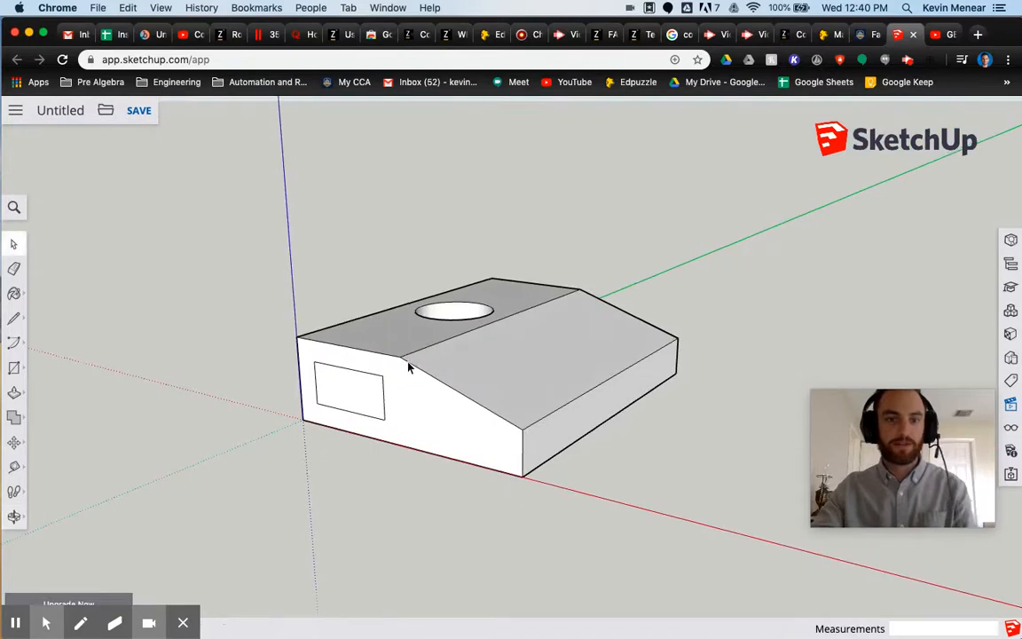
click(15, 519)
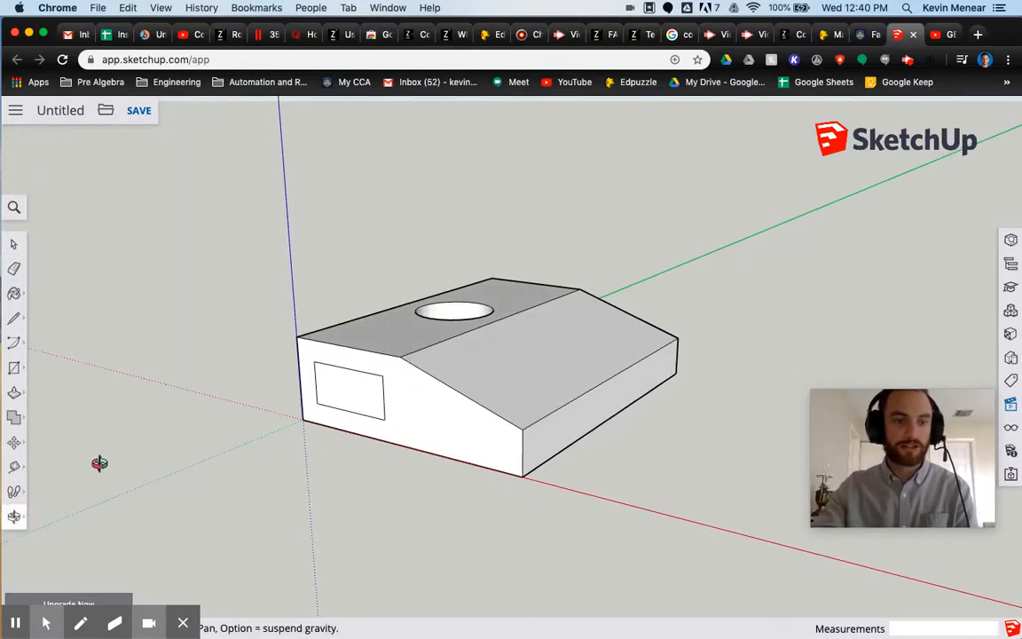
drag(226, 409, 245, 355)
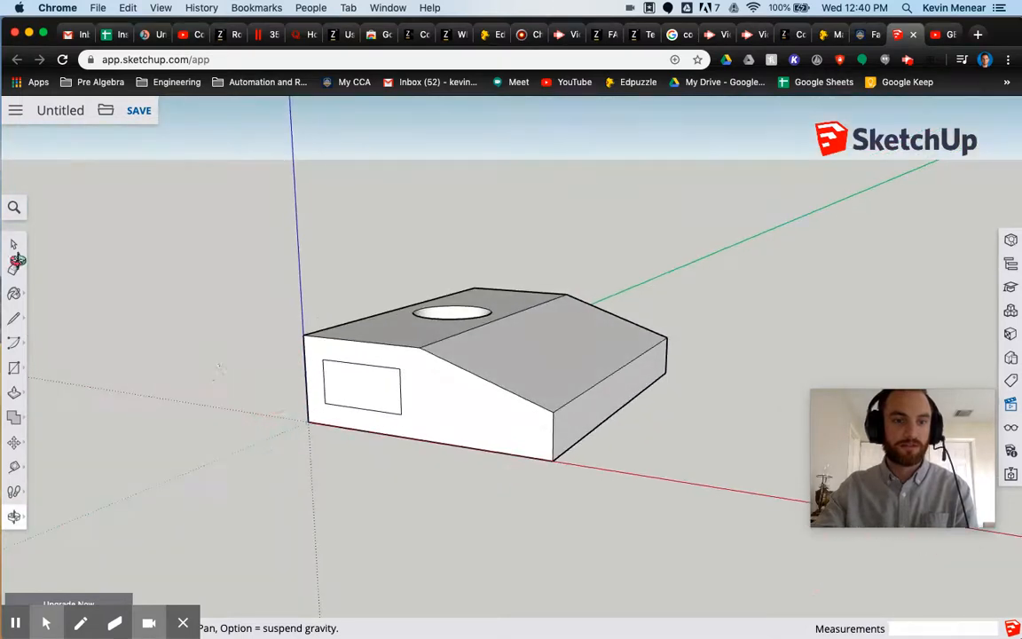
click(14, 243)
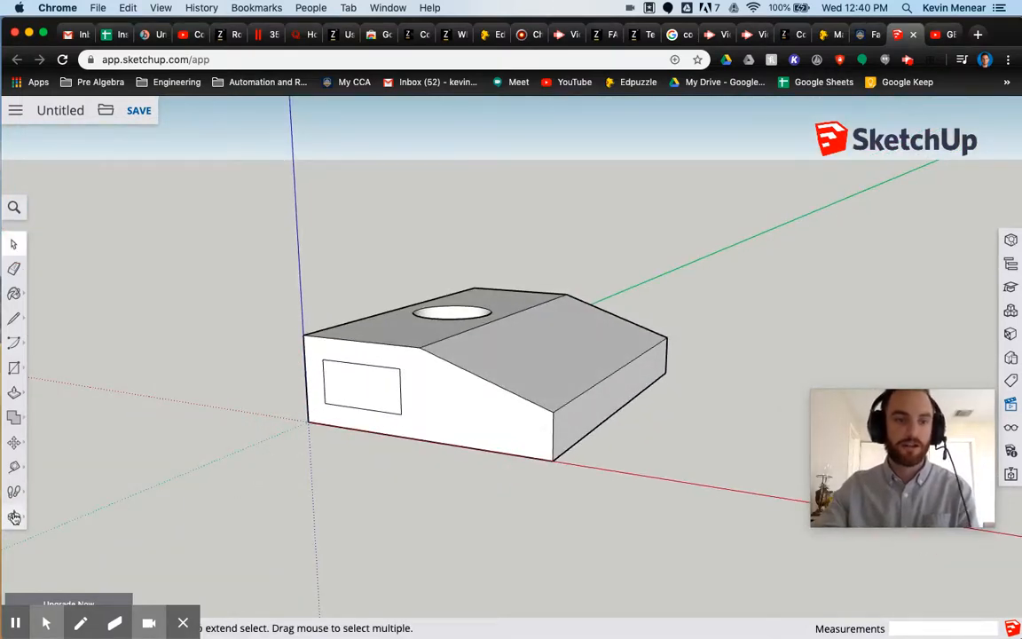
click(14, 391)
click(377, 388)
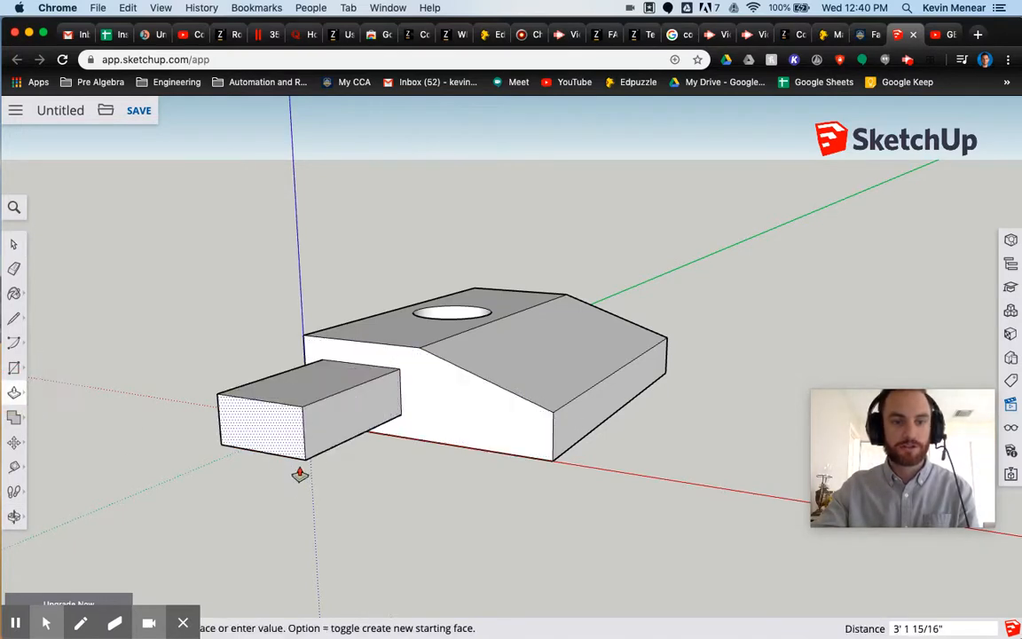
text(3)
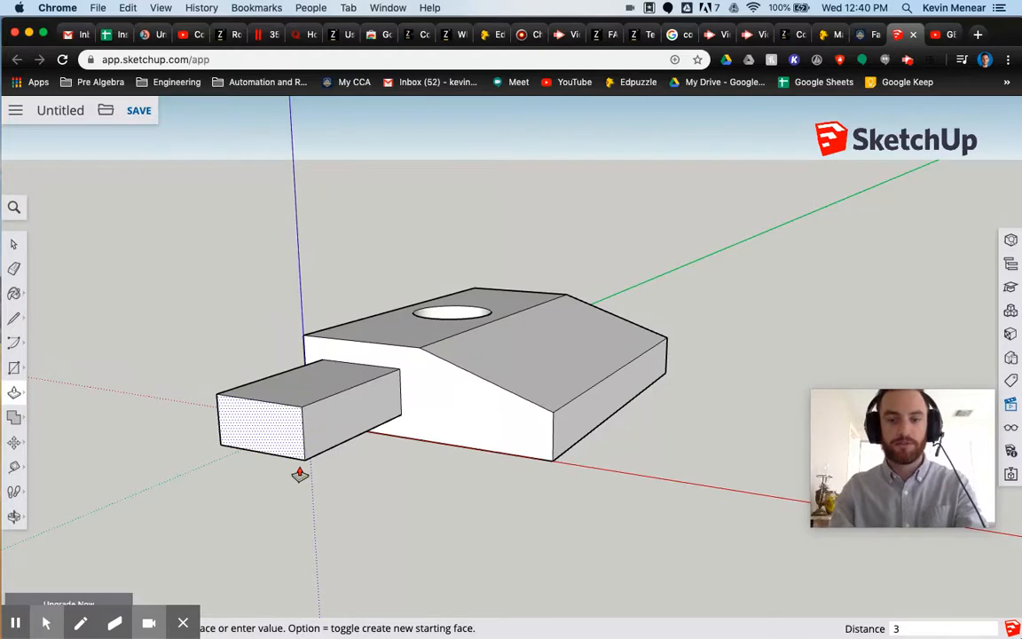
text(')
key(Return)
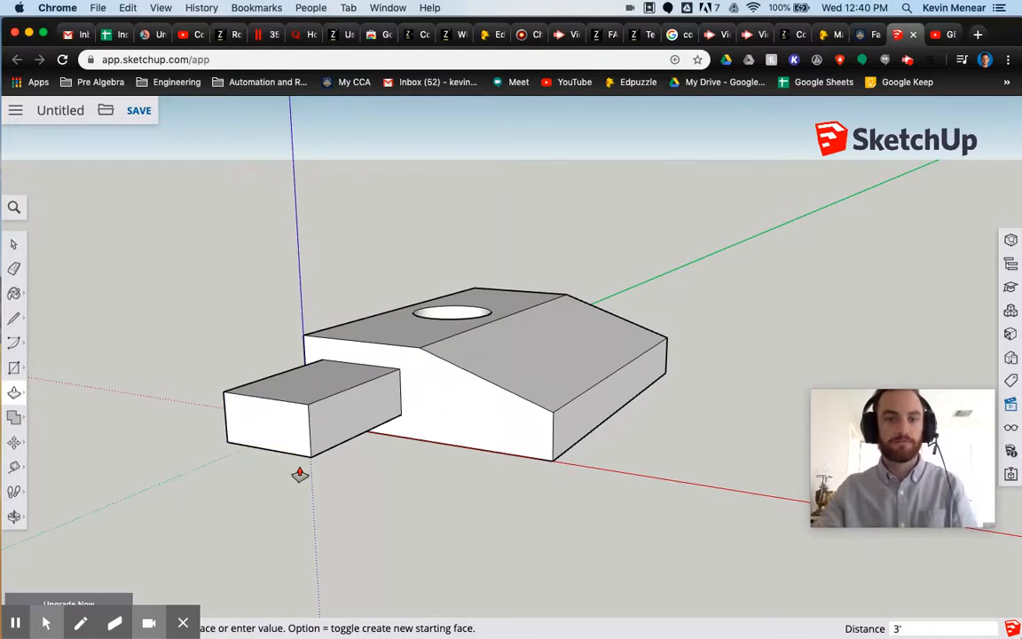
- Choose the 2 Point Arc tool for rounding the upper corner of the protruding block's front face
middle_drag(315, 472, 428, 440)
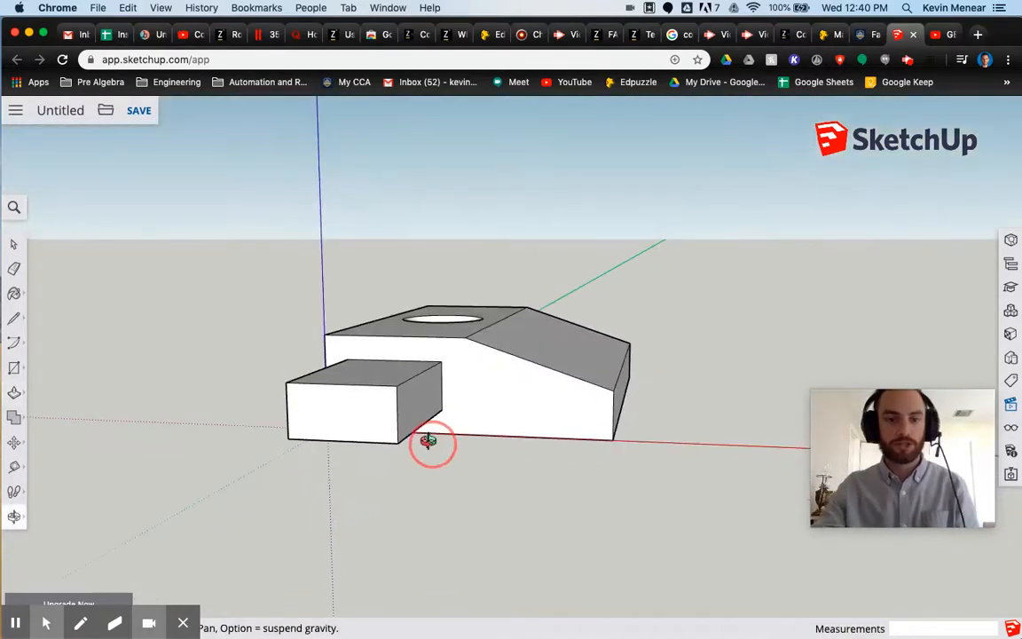
click(17, 349)
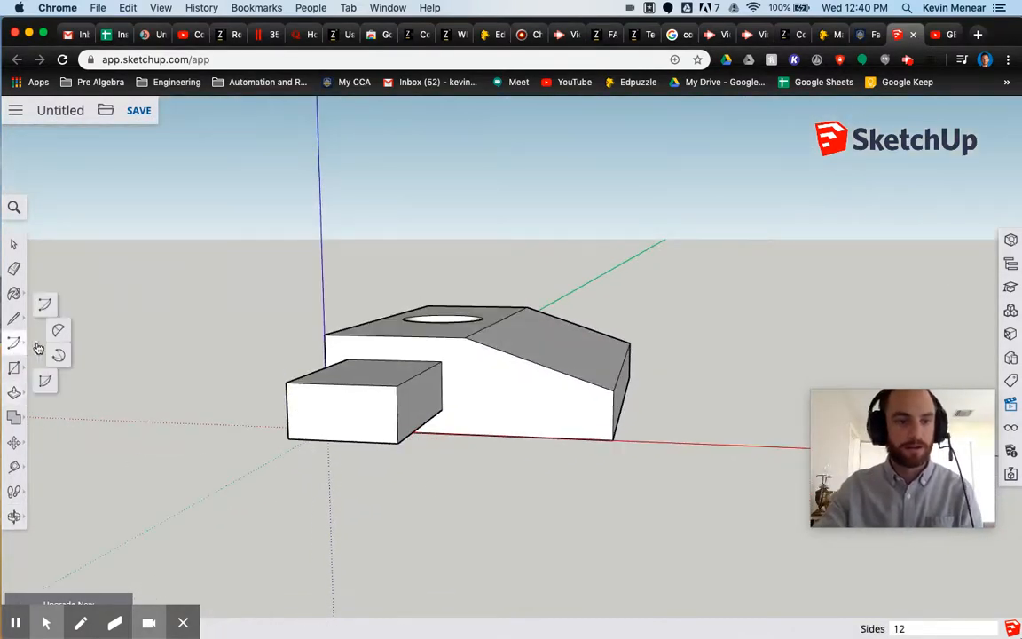
click(19, 345)
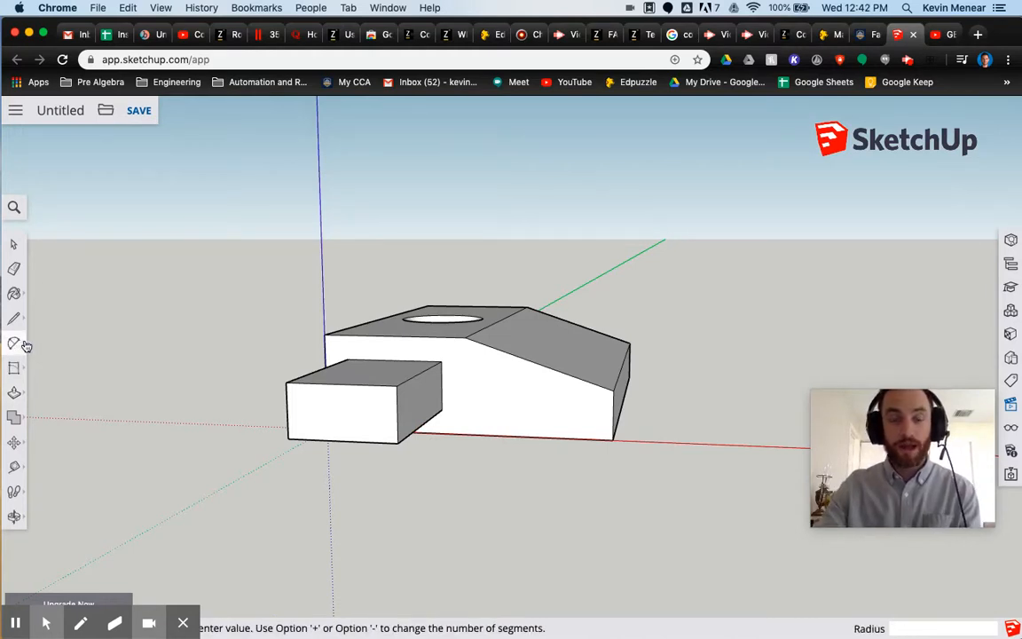
click(14, 343)
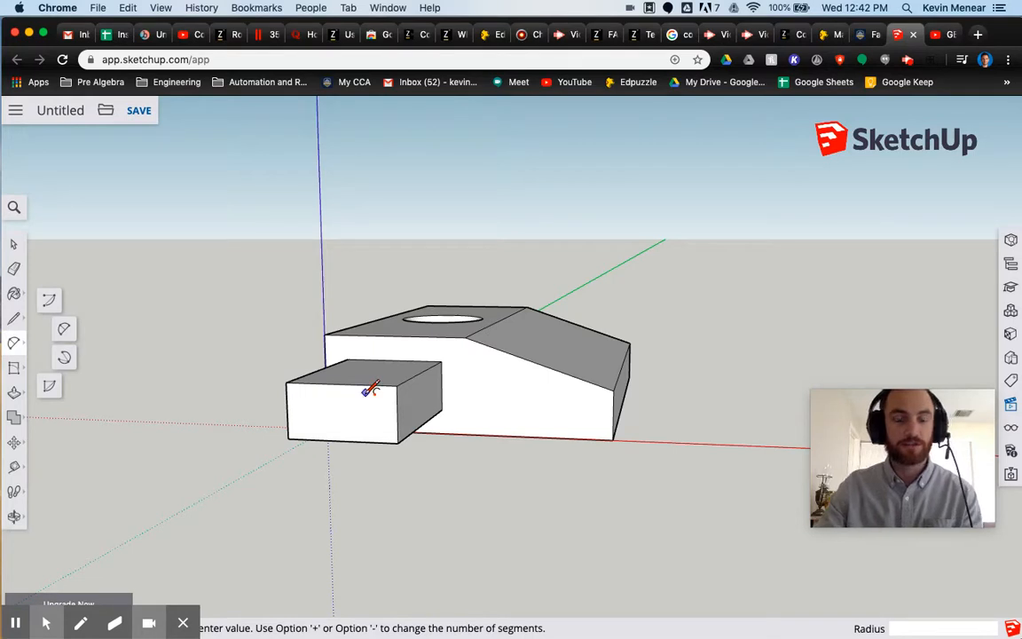
click(12, 347)
click(14, 344)
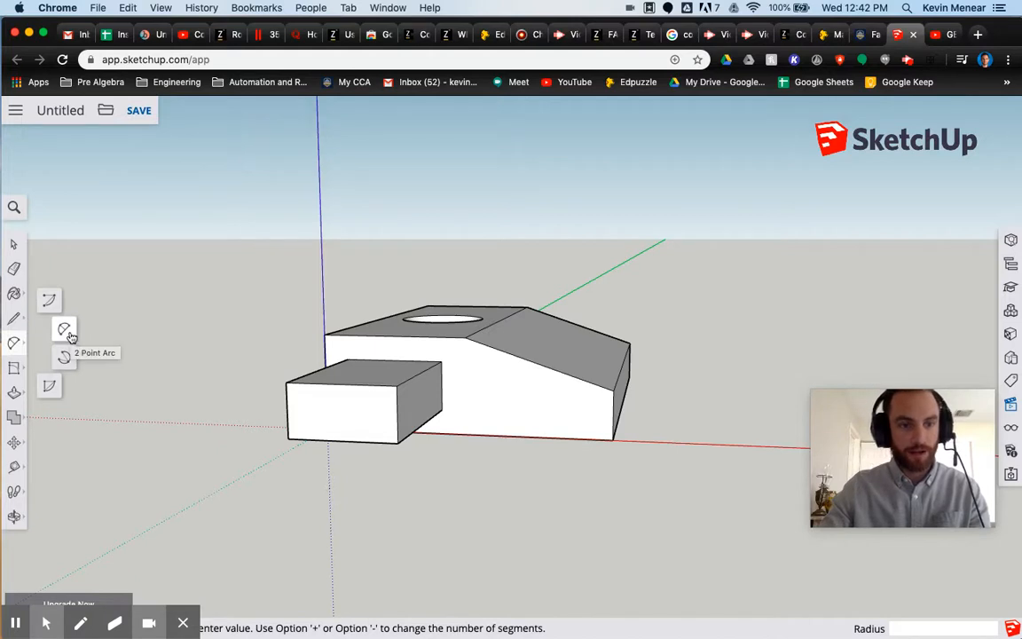
click(65, 330)
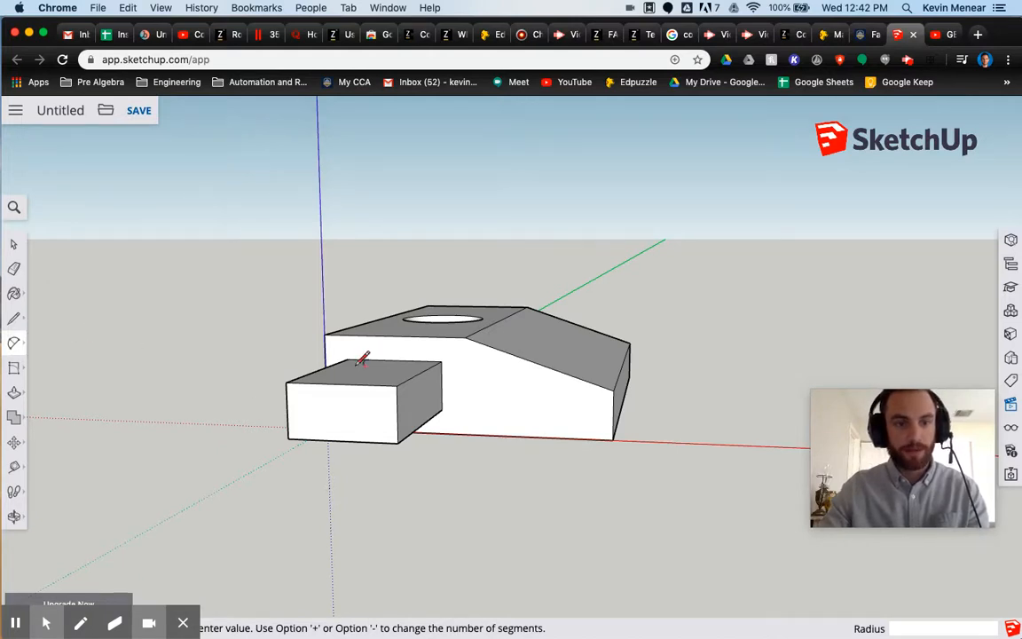
click(397, 414)
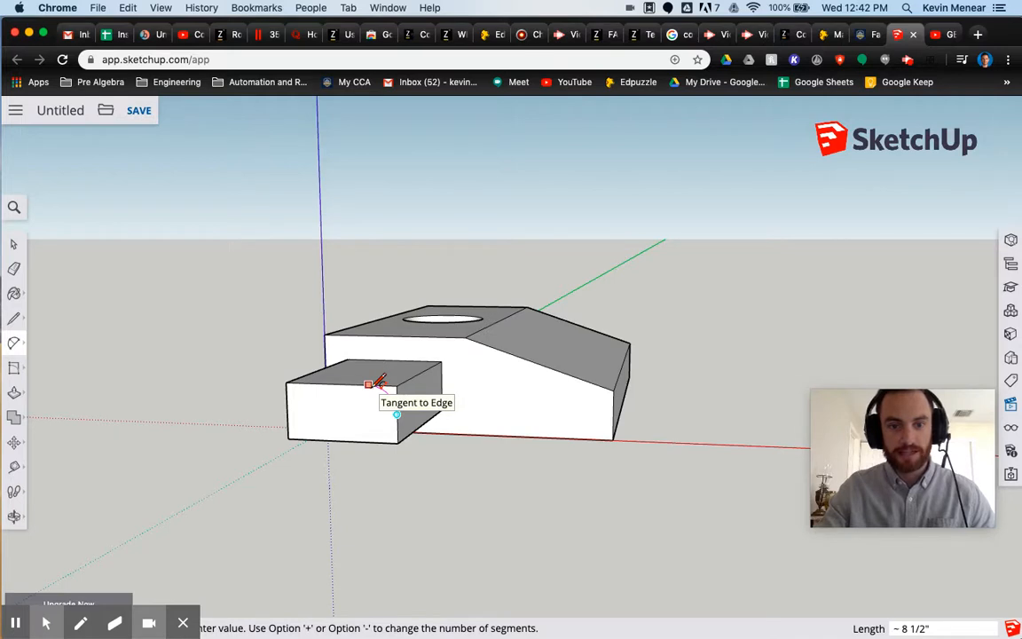
click(373, 385)
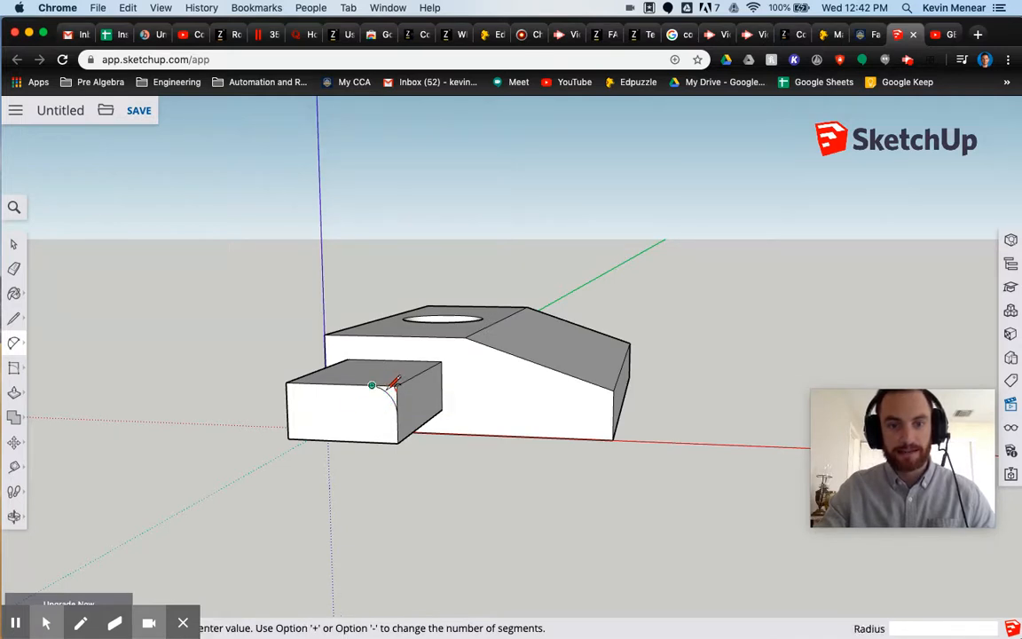
key(Escape)
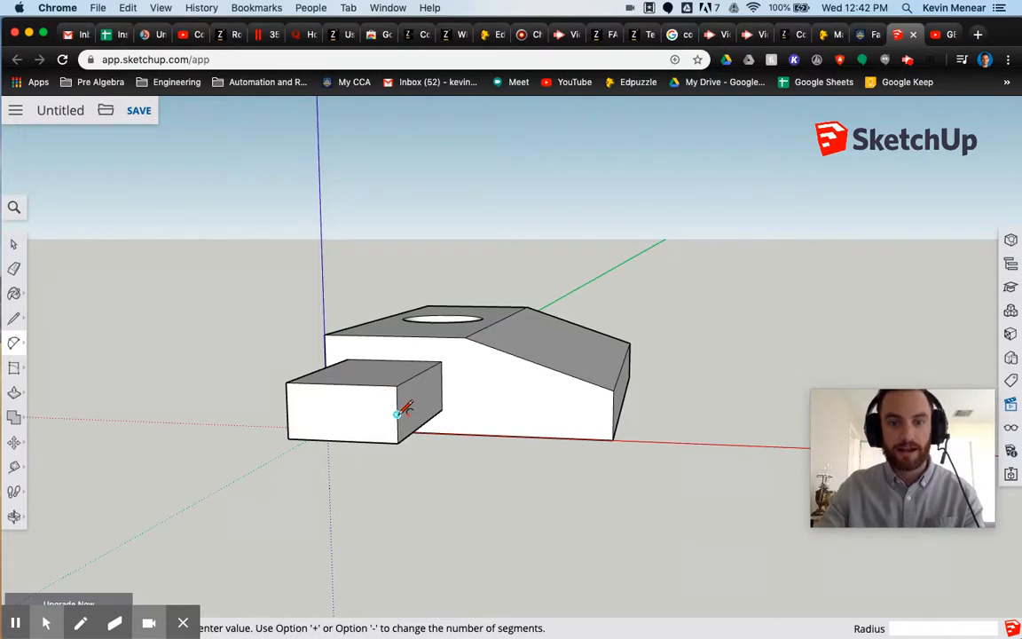
- Draw a tangent arc with a chord of about 8 1/2" across the upper corner of the protruding block's front face, nearest the slope
click(398, 414)
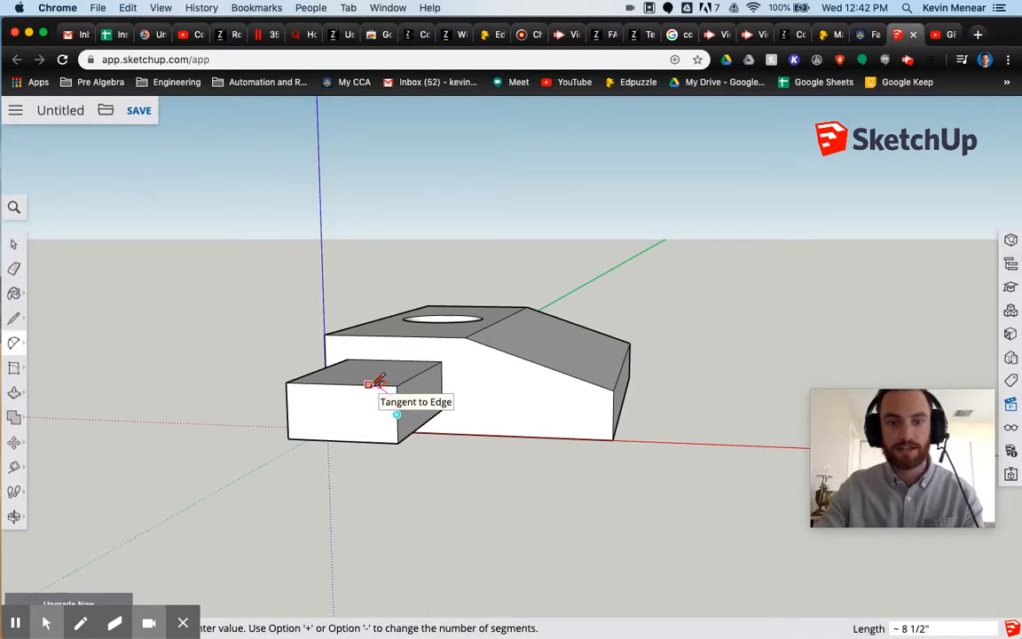
click(369, 384)
click(378, 382)
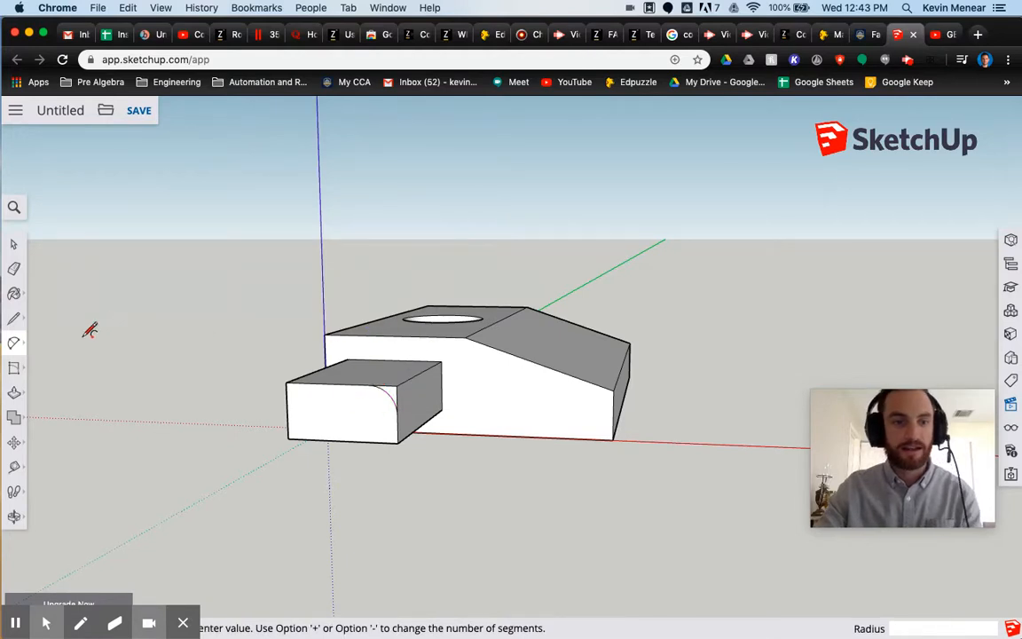
- Push the corner piece outside the arc back 3' to the box's front face, and delete the two leftover edges there
click(14, 393)
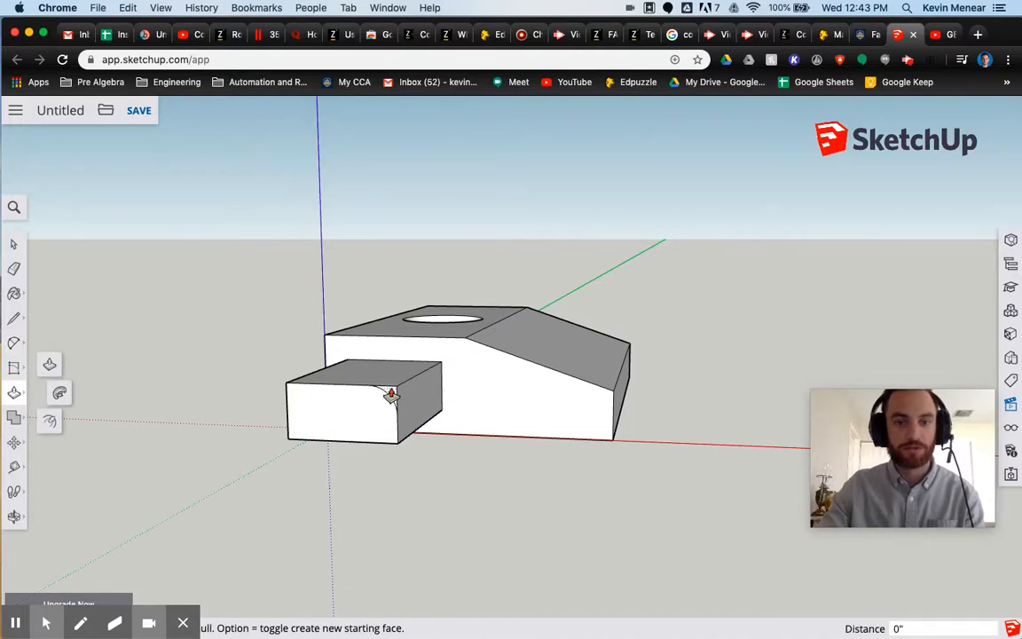
click(391, 394)
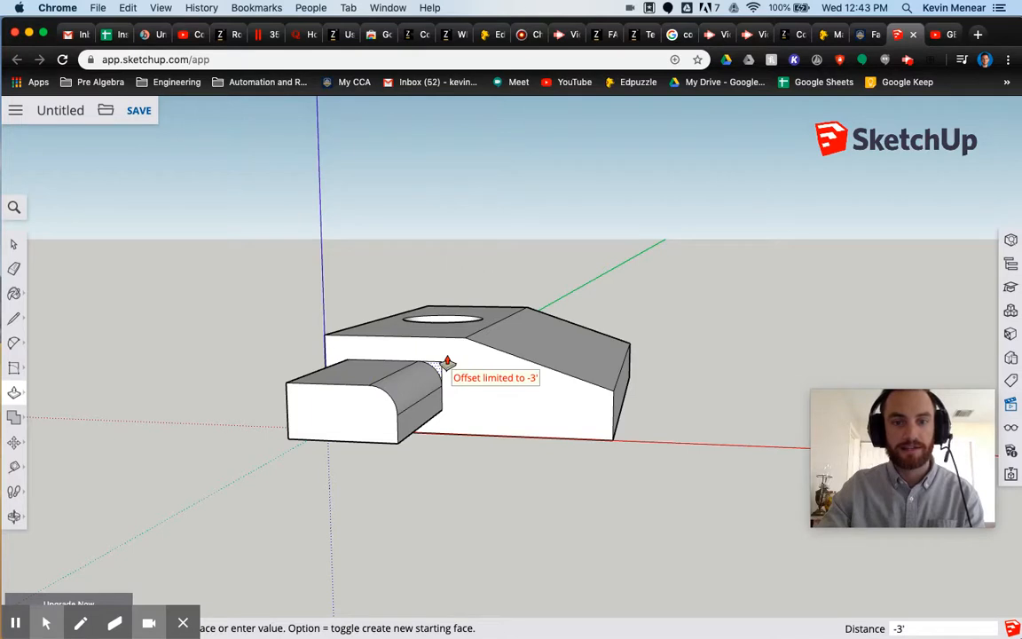
click(447, 362)
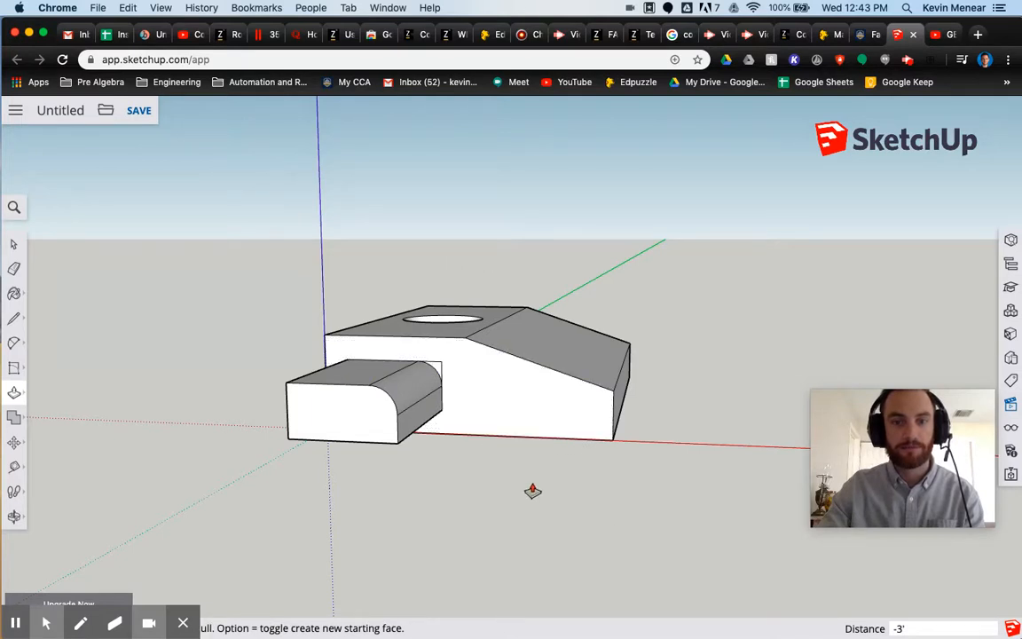
key(space)
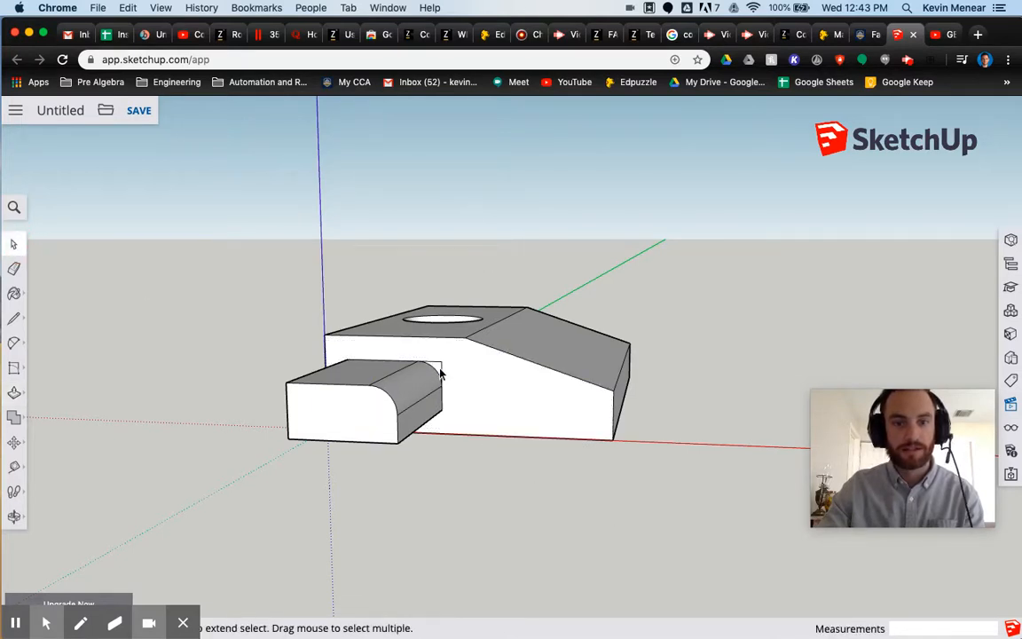
click(443, 371)
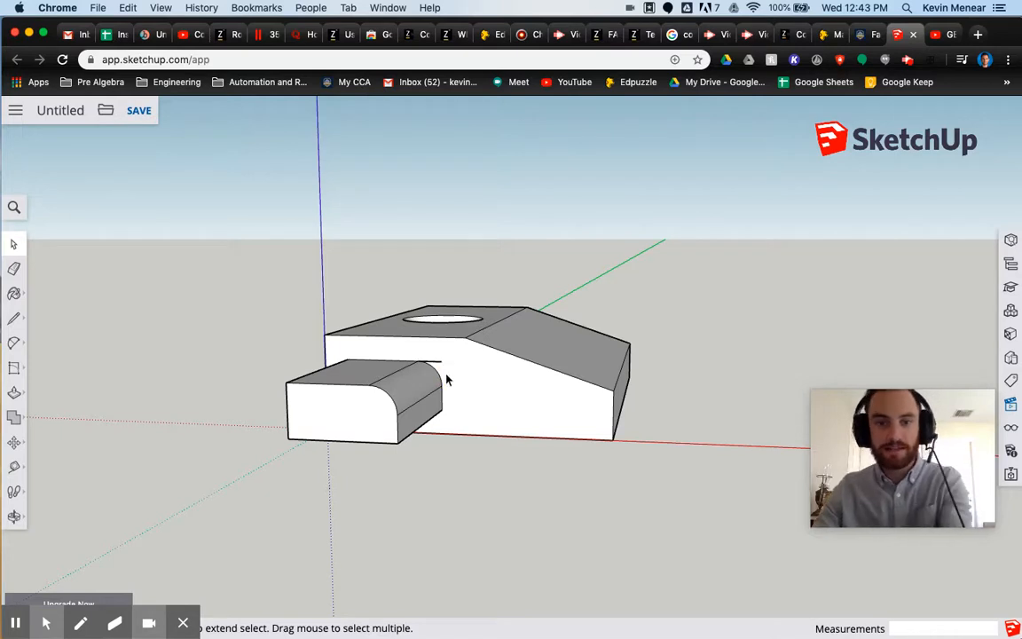
click(435, 366)
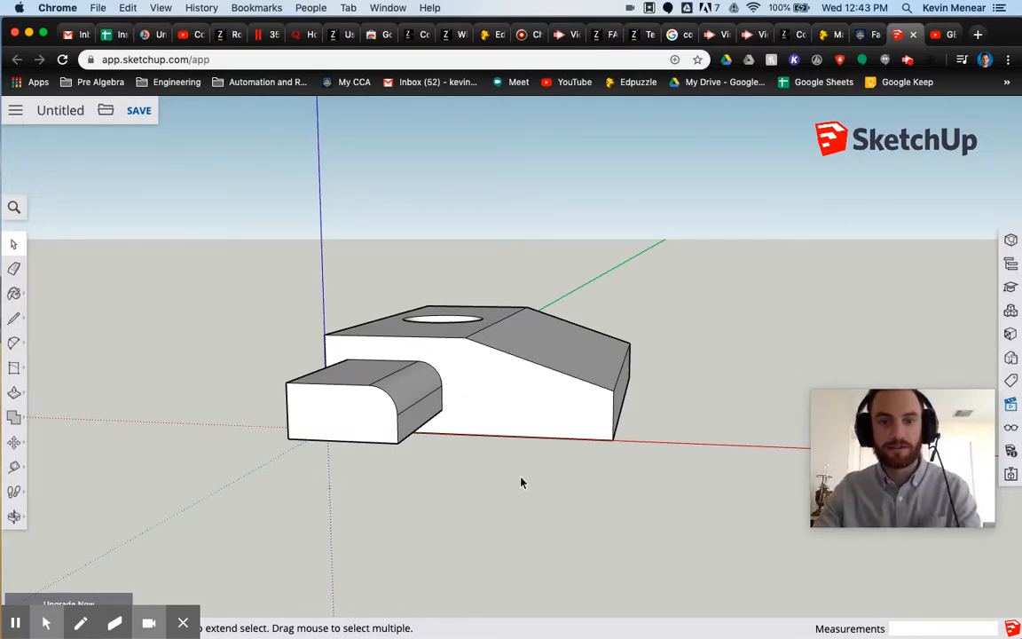
middle_drag(612, 498, 513, 541)
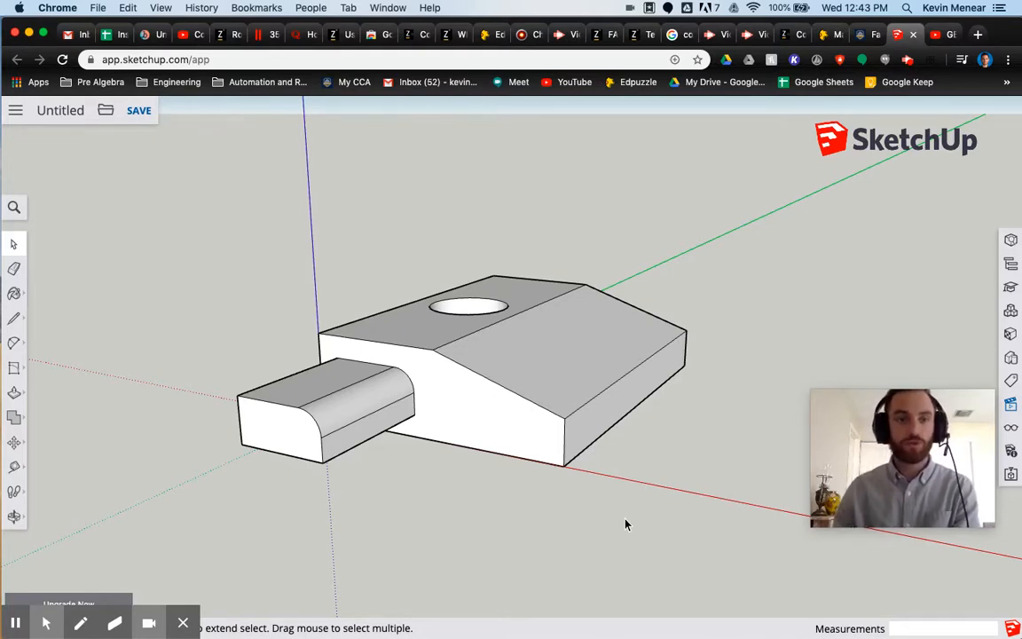
click(907, 62)
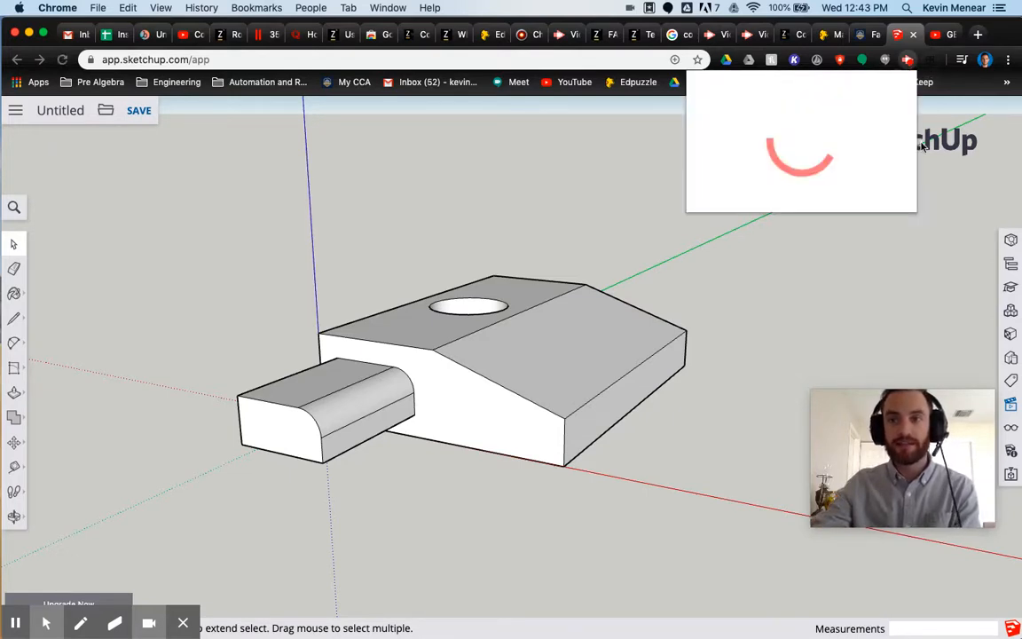
click(907, 63)
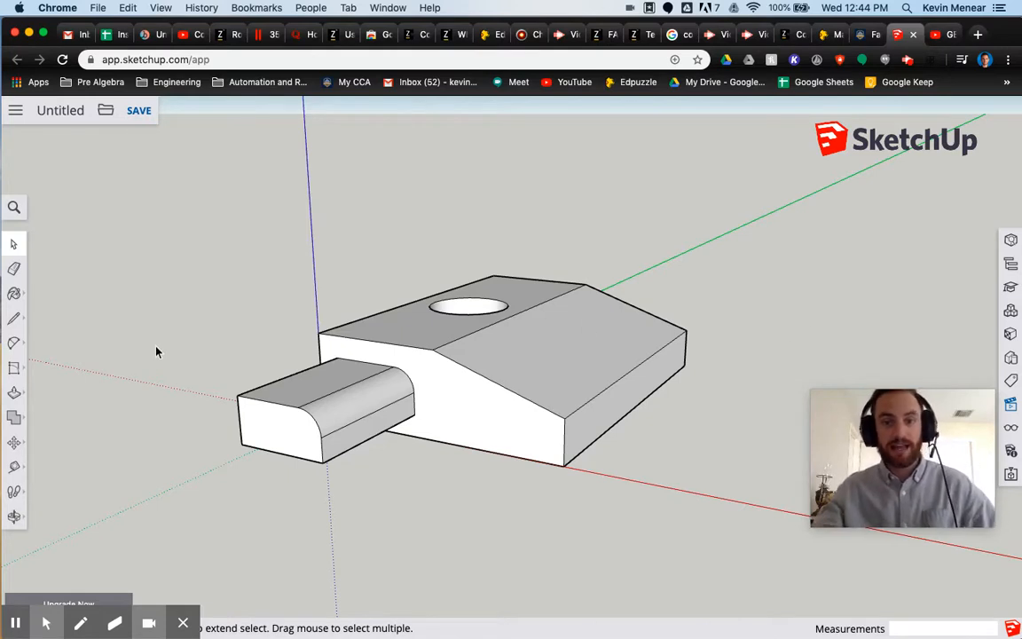
- Save the model as Project 1 in the SketchUp project
click(109, 113)
click(140, 110)
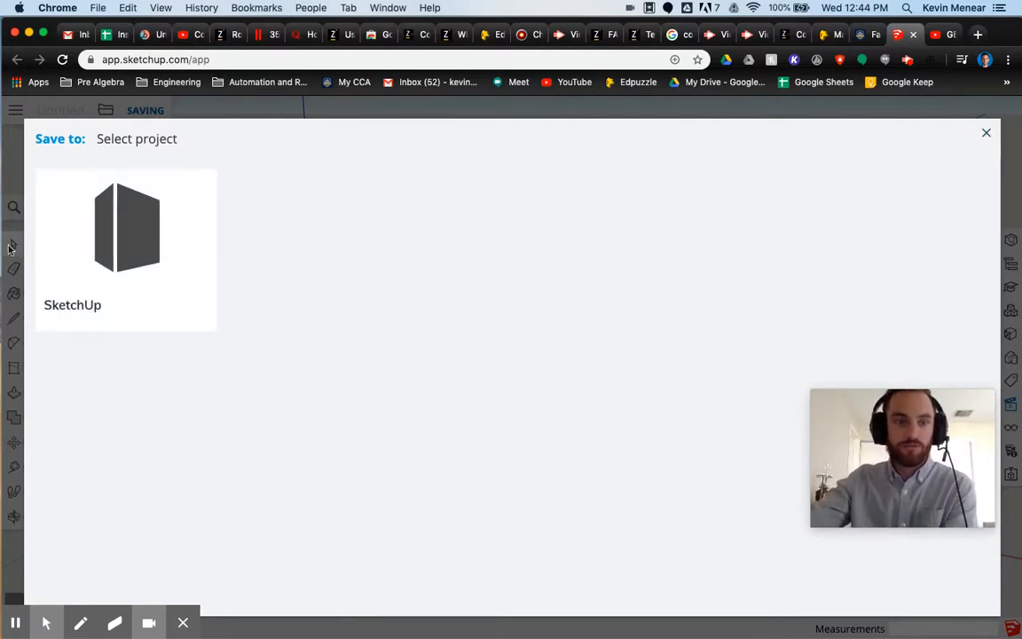
click(162, 253)
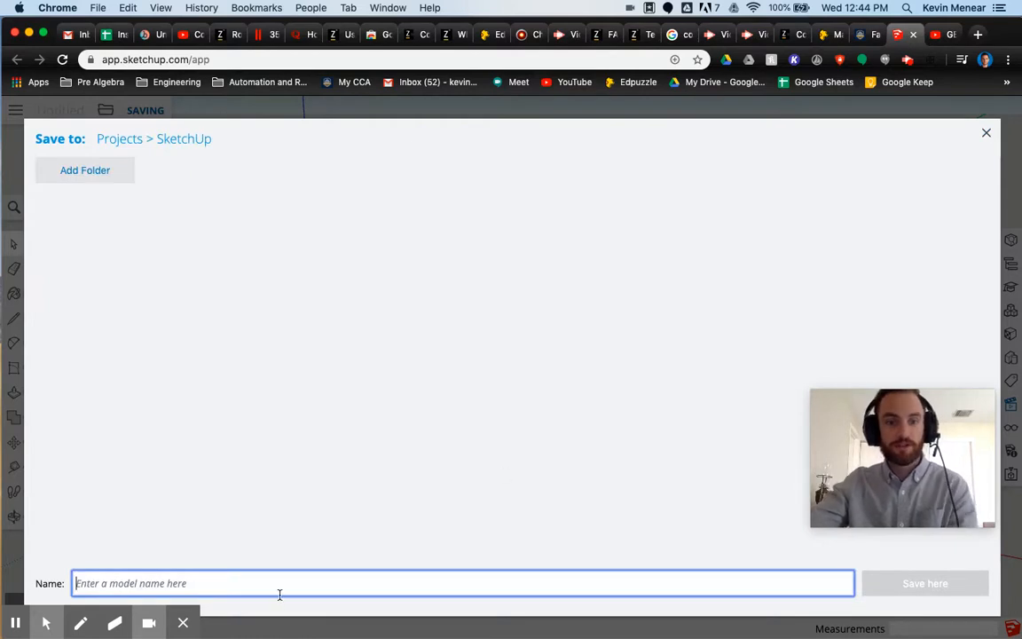
text(Project 1)
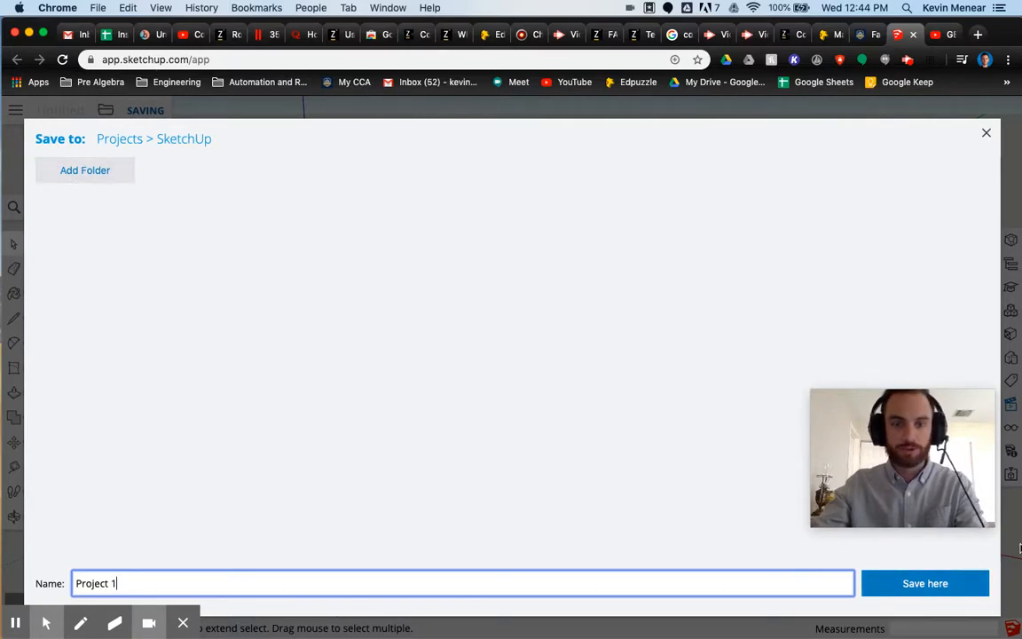
click(950, 595)
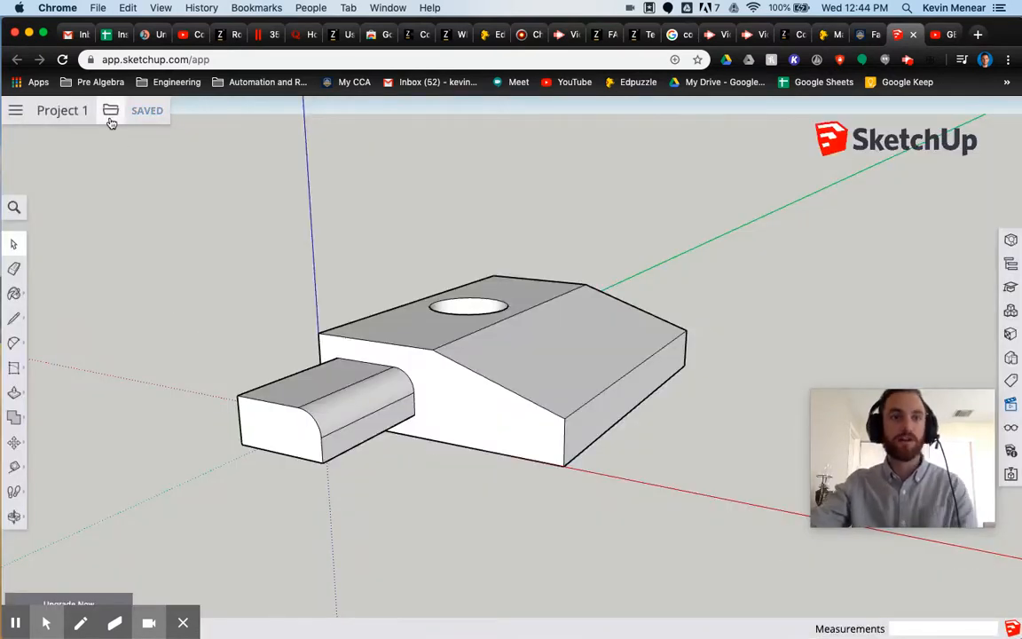
click(111, 122)
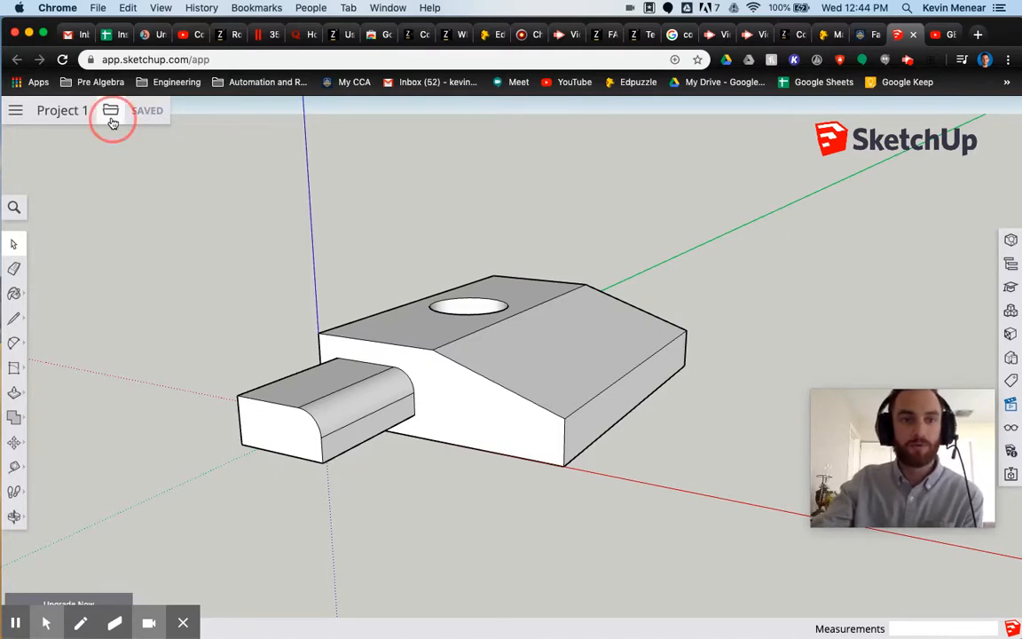
mouse_move(148, 236)
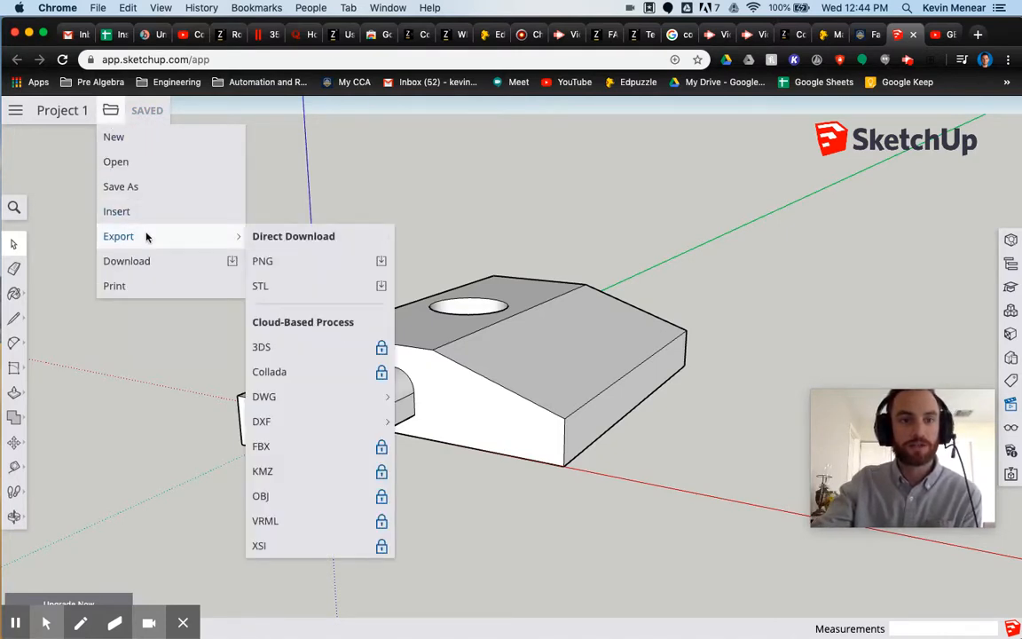
click(627, 224)
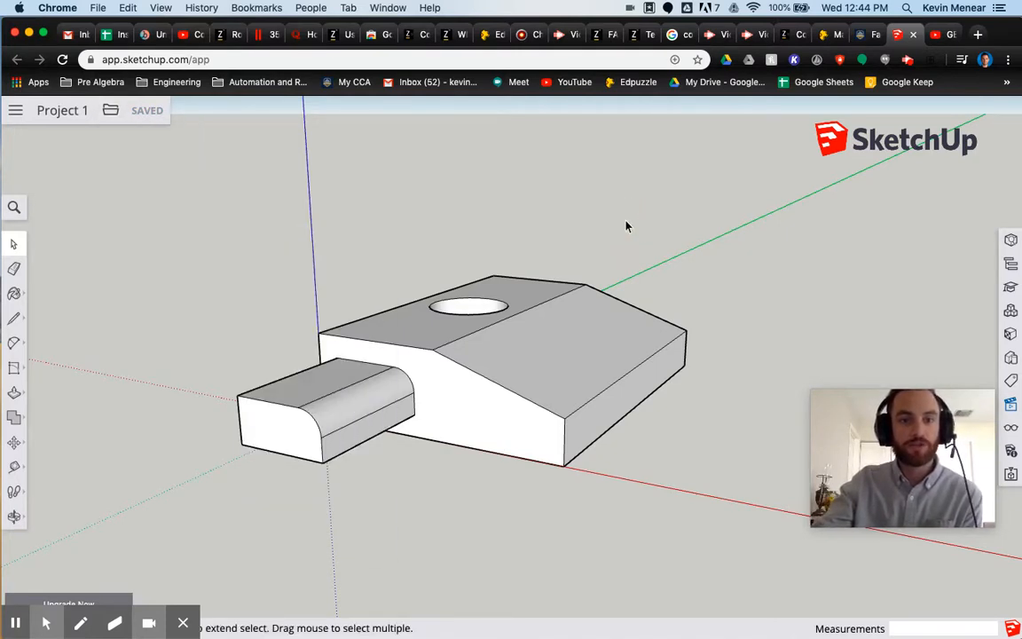
click(111, 114)
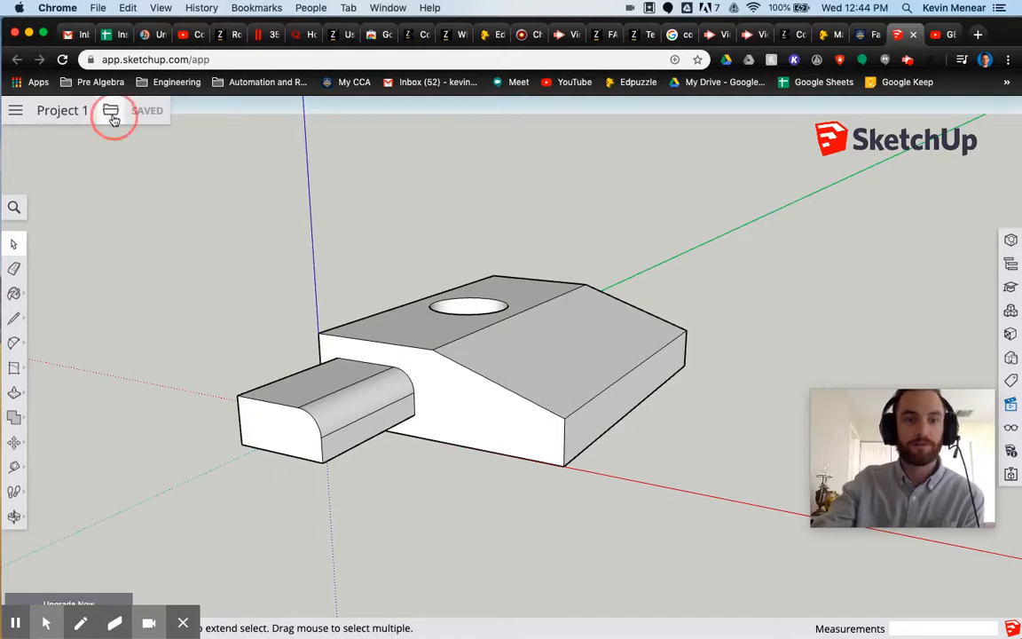
mouse_move(173, 247)
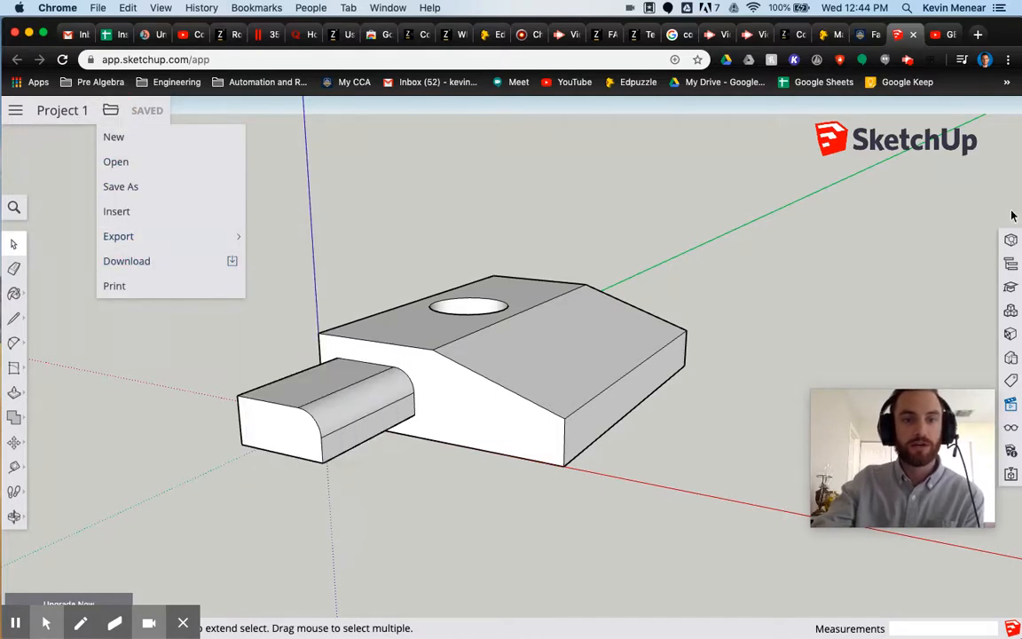
click(694, 244)
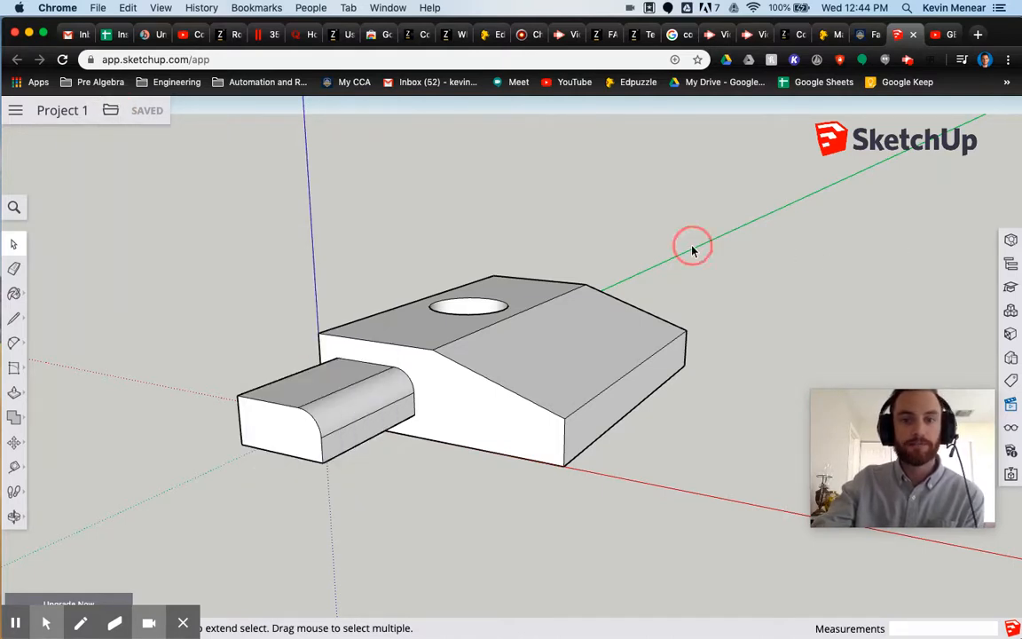
- Switch the model to the standard isometric view that shows the protruding block's front and the sloped side
click(987, 336)
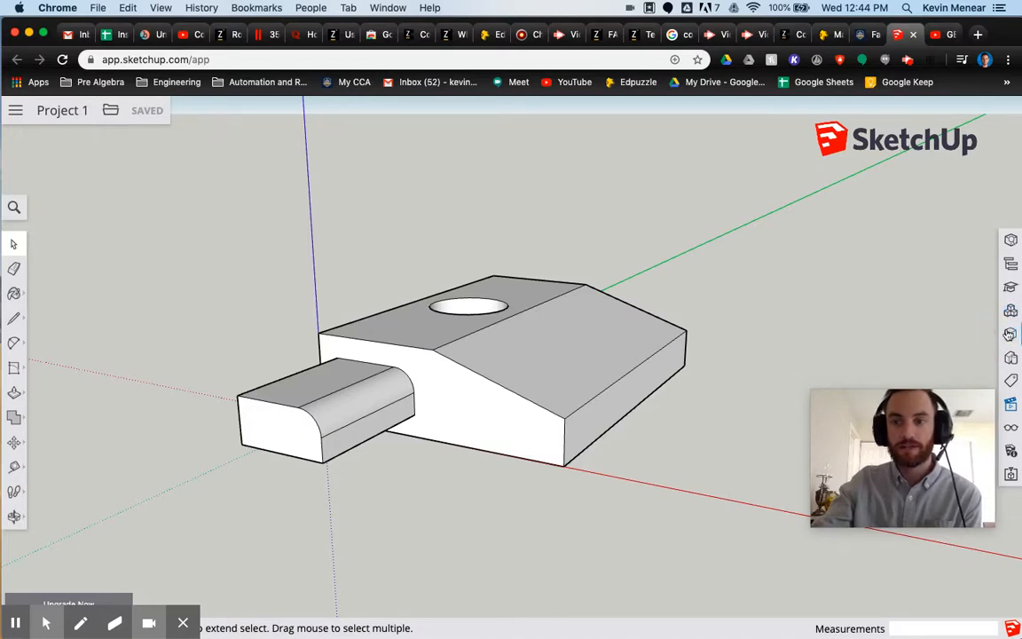
click(1011, 405)
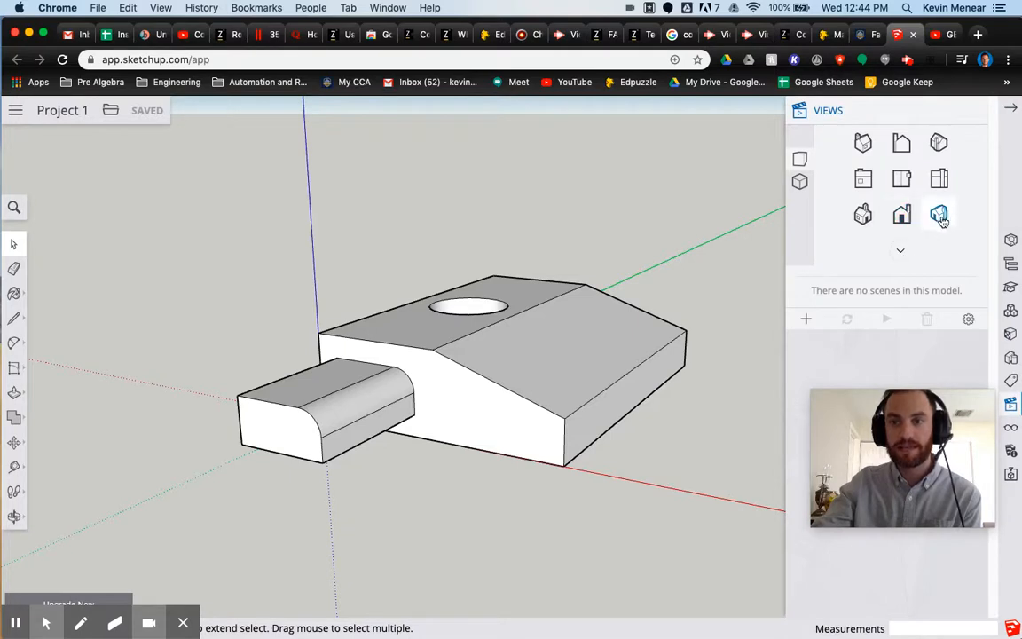
click(939, 215)
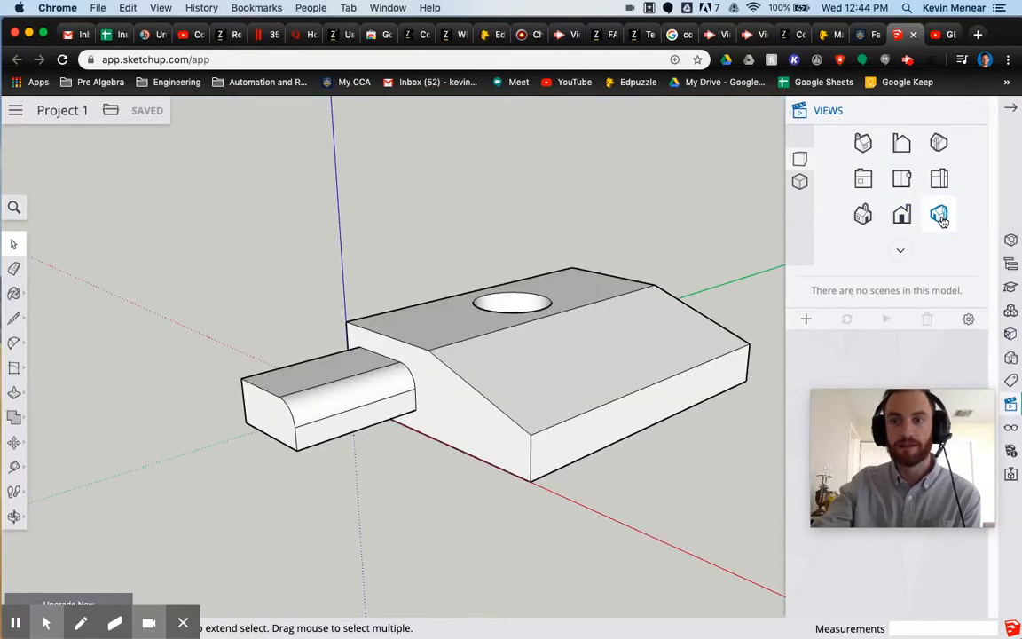
click(1009, 110)
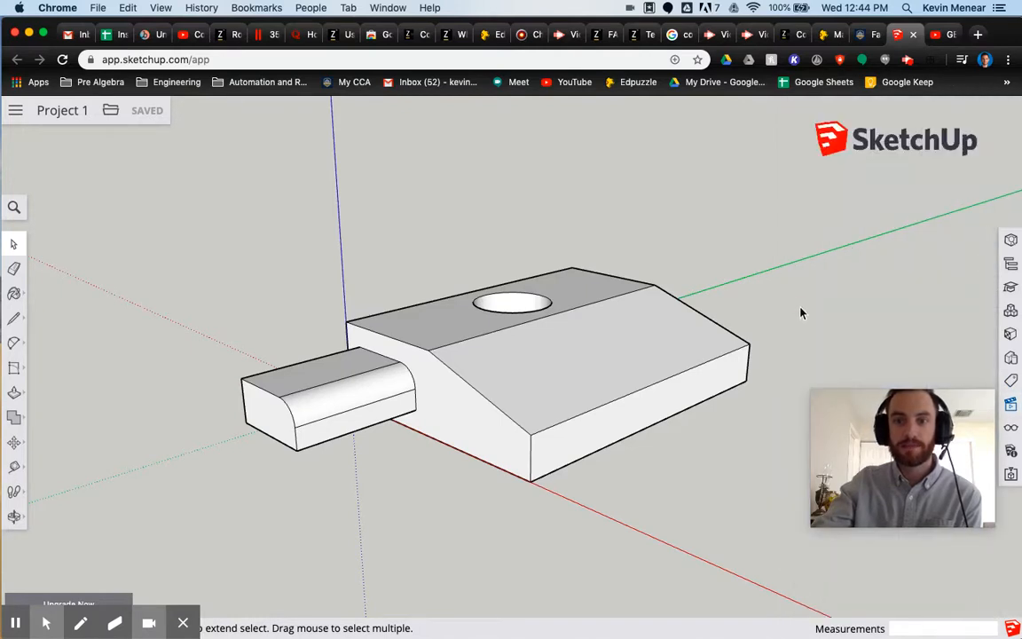
- Export the current view as a PNG image with an opaque background, and suppress the large-image export warning for future exports
click(110, 110)
mouse_move(179, 246)
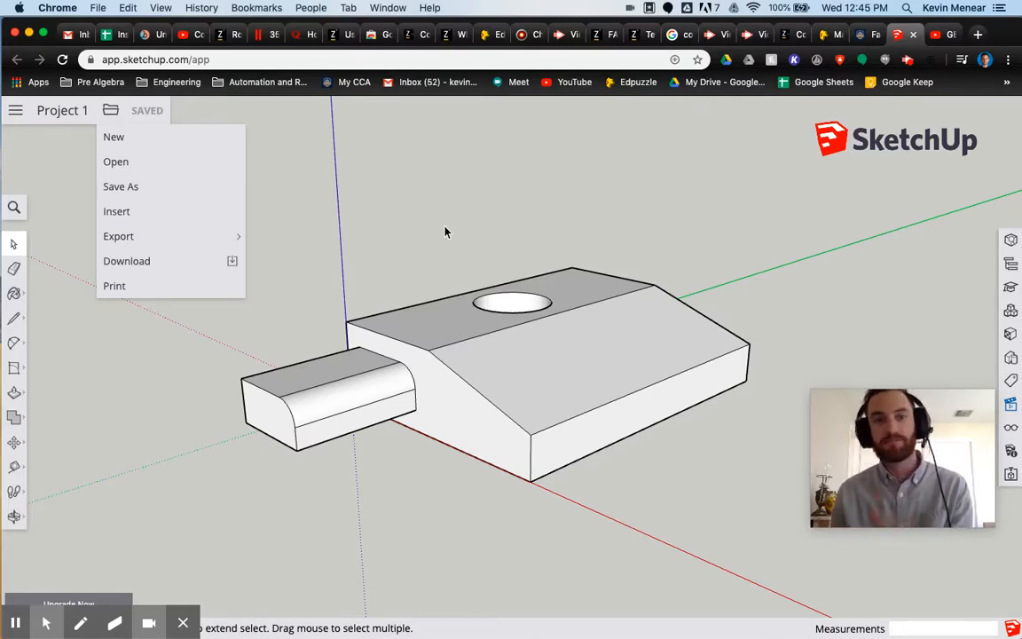
mouse_move(152, 235)
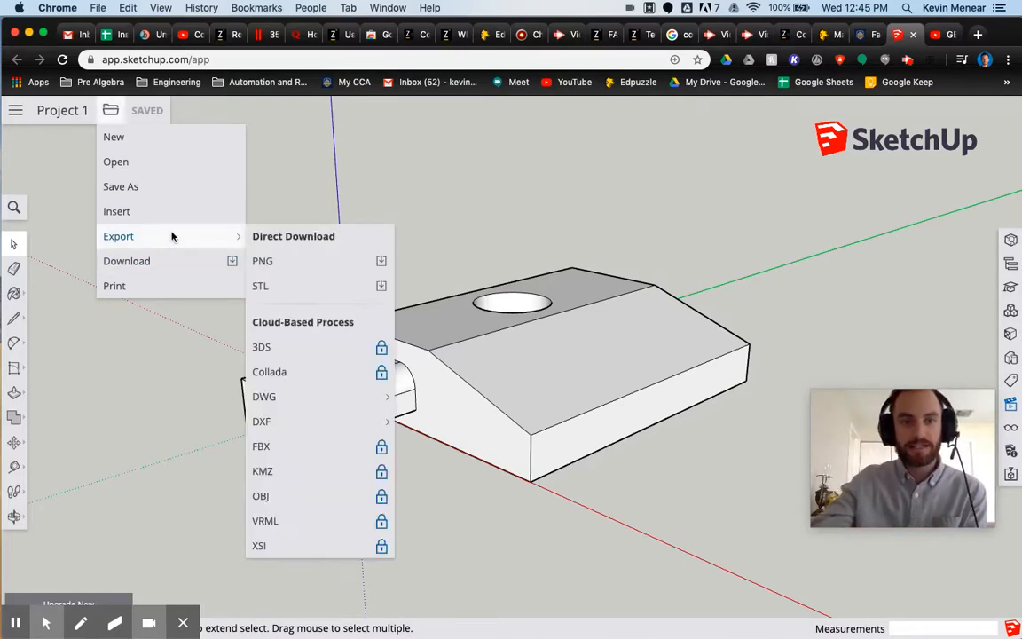
click(296, 259)
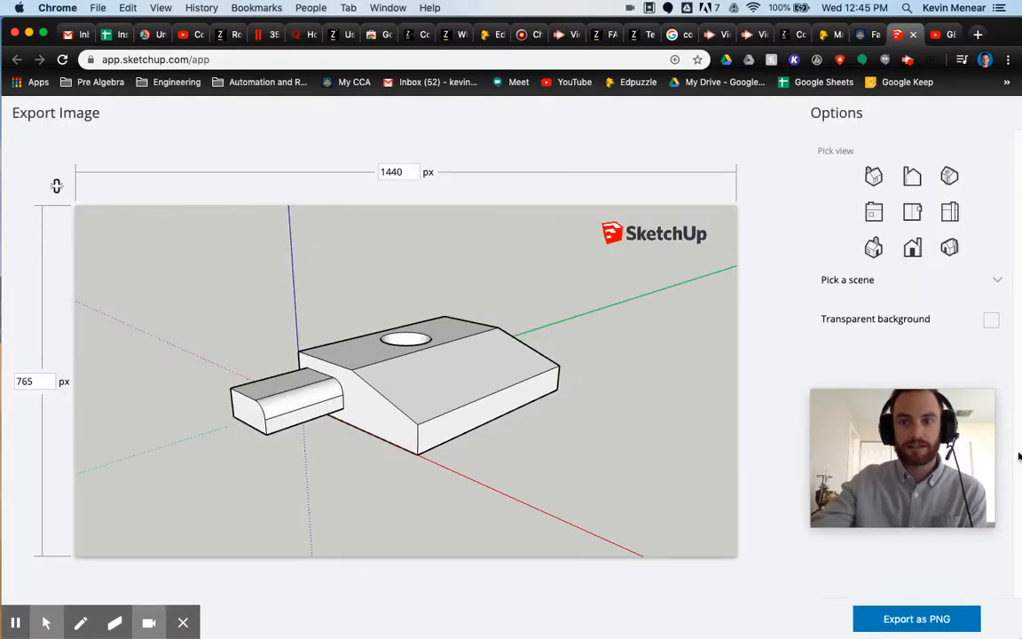
click(995, 284)
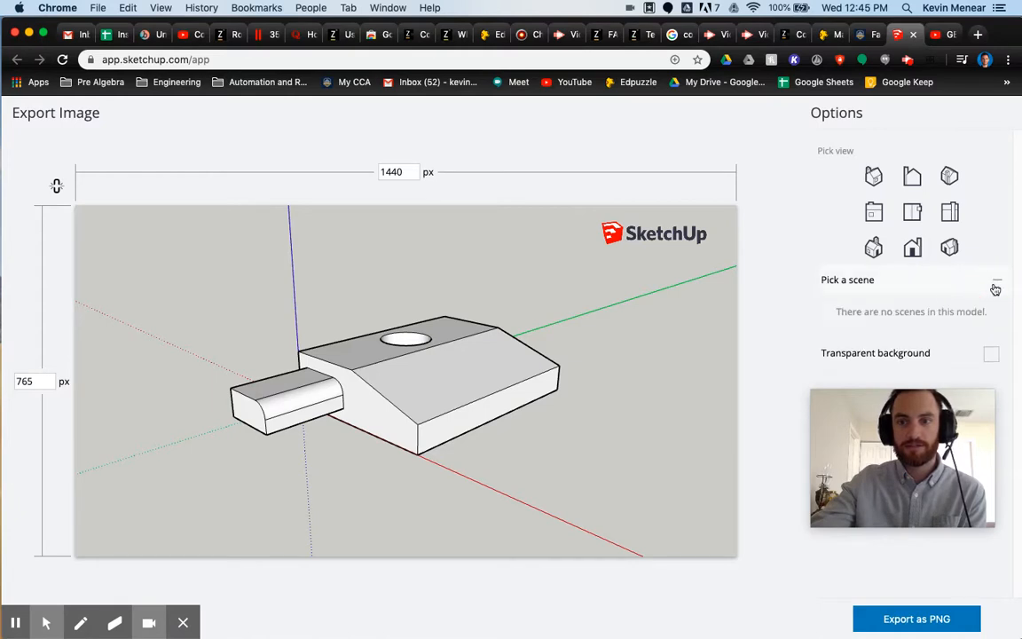
click(989, 286)
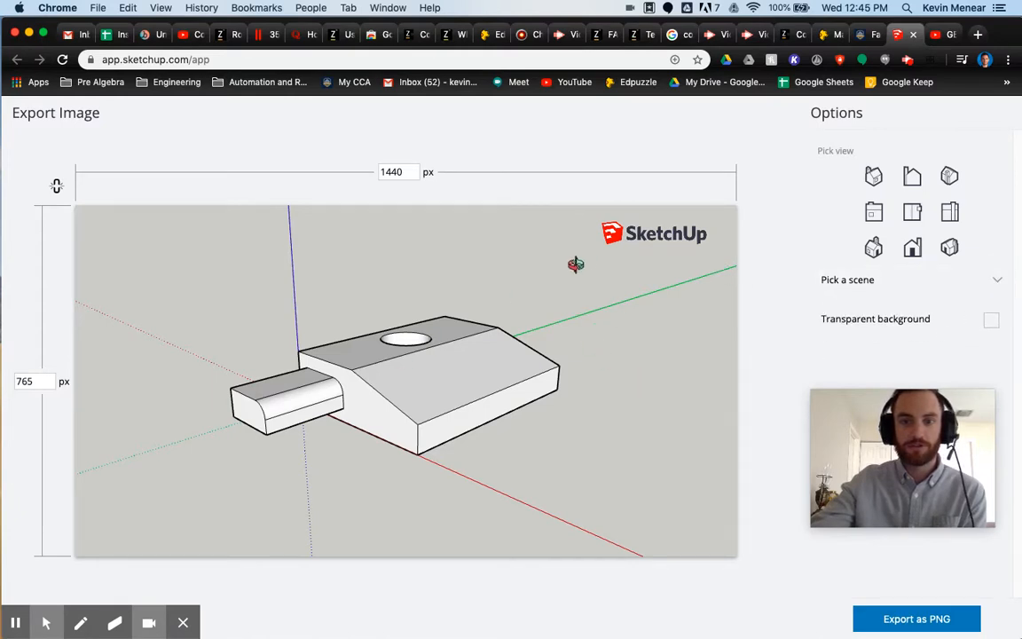
click(949, 624)
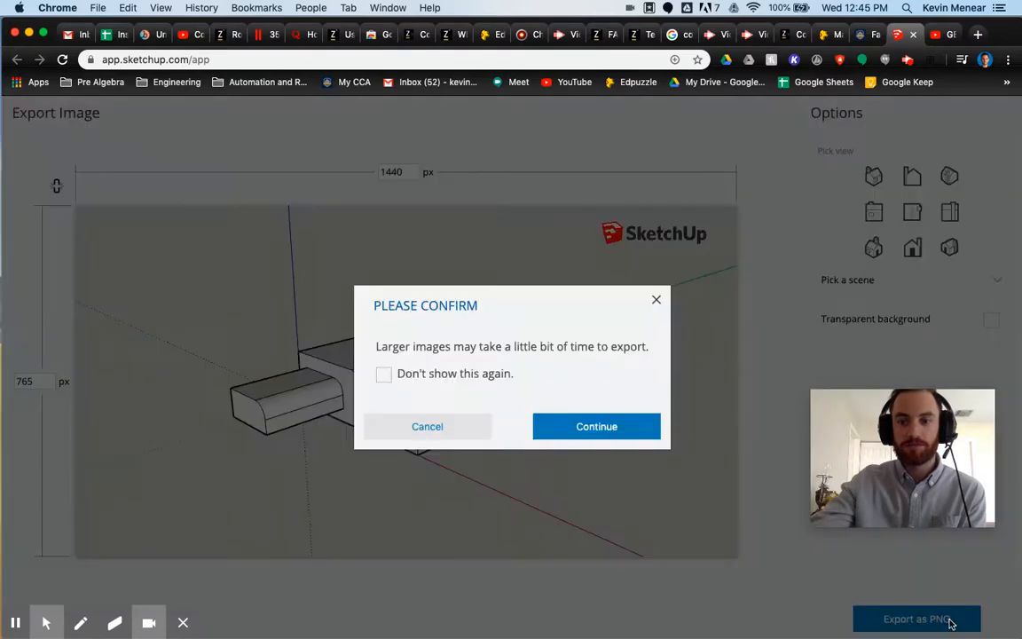
click(383, 373)
click(590, 429)
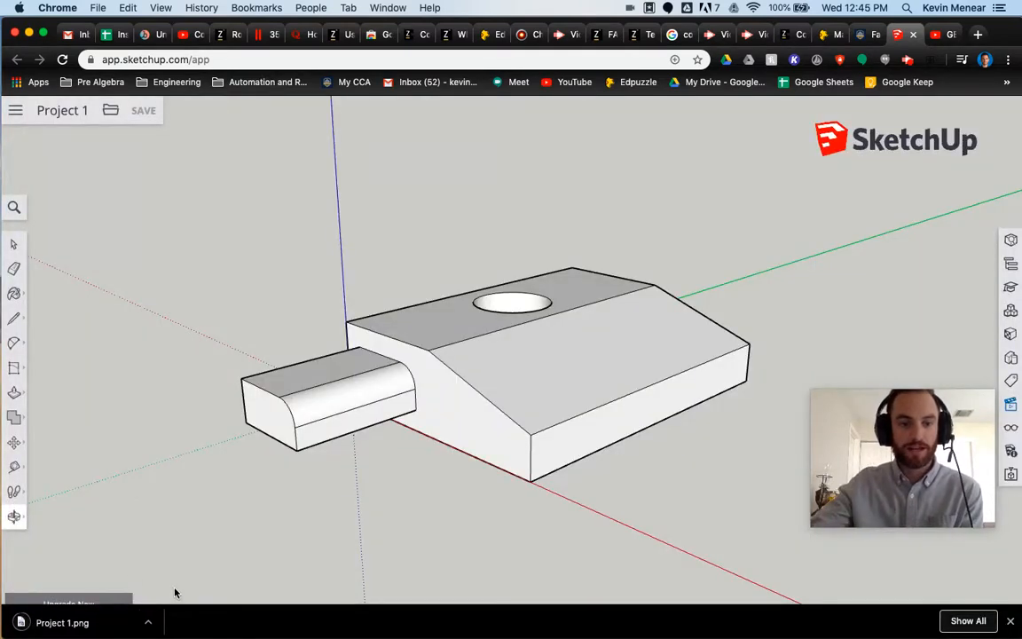
- Locate the downloaded Project 1.png in Finder, view it in Preview, and return to the SketchUp model
click(148, 622)
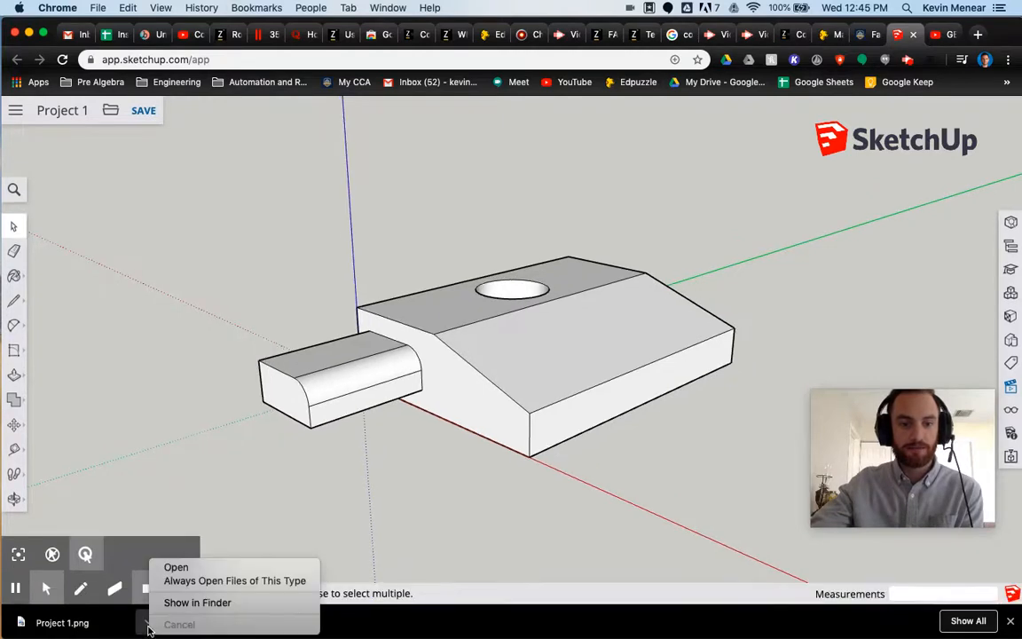
click(168, 604)
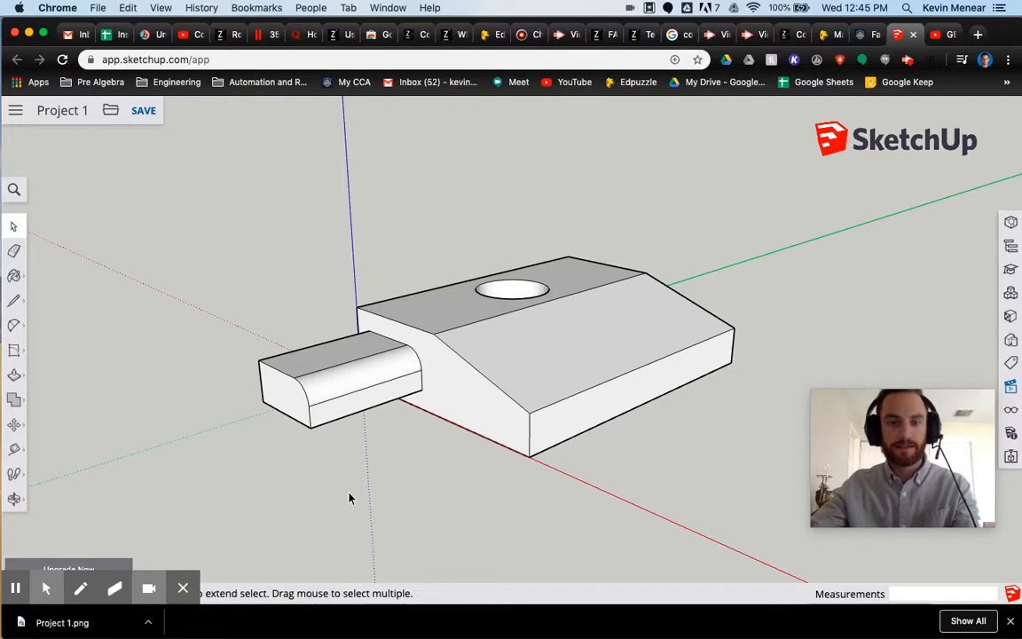
click(147, 622)
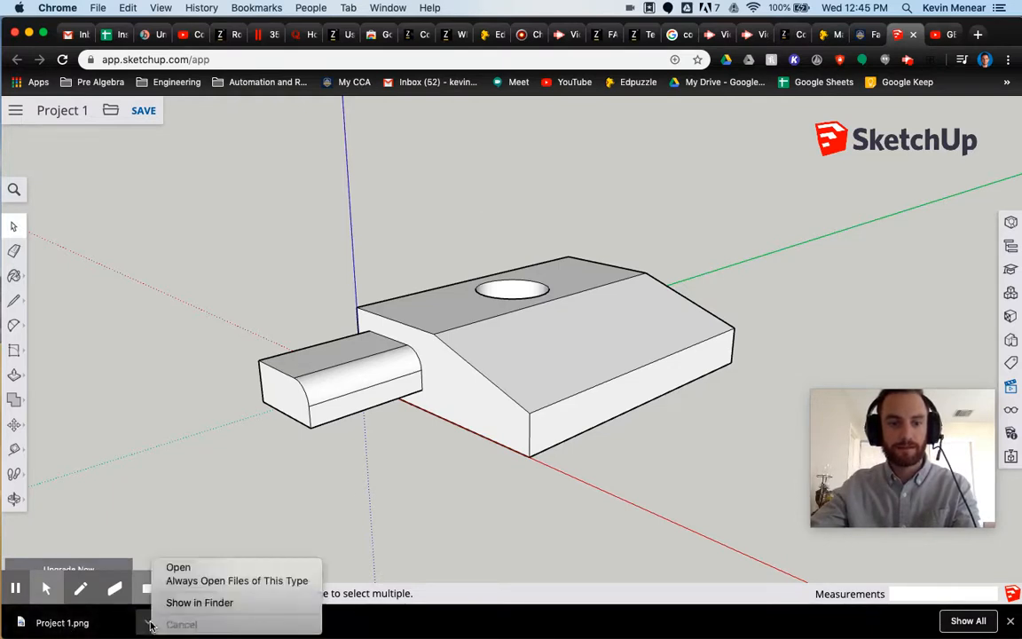
click(172, 572)
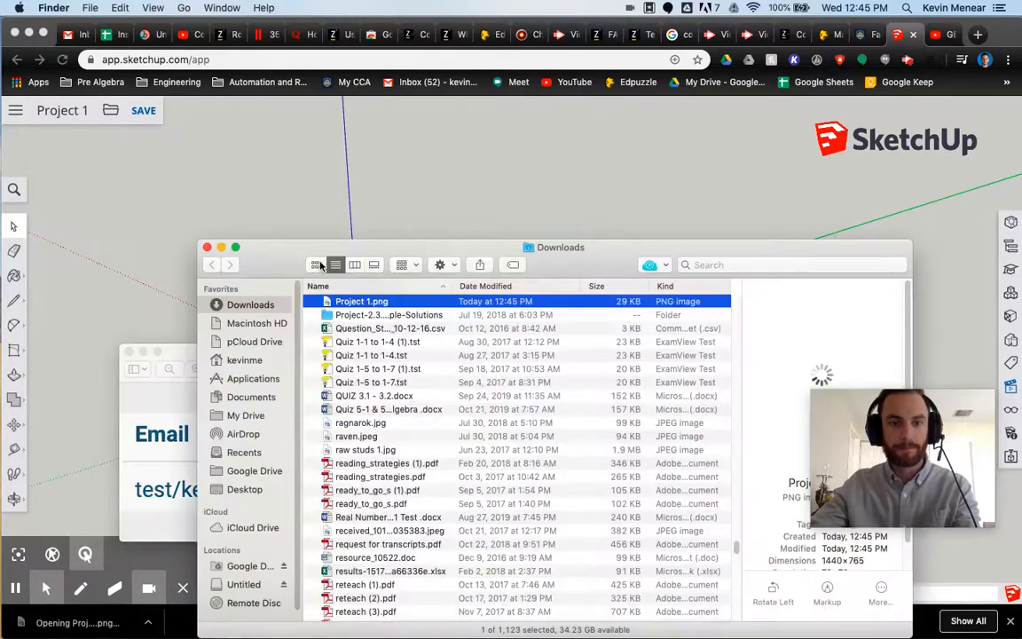
click(353, 135)
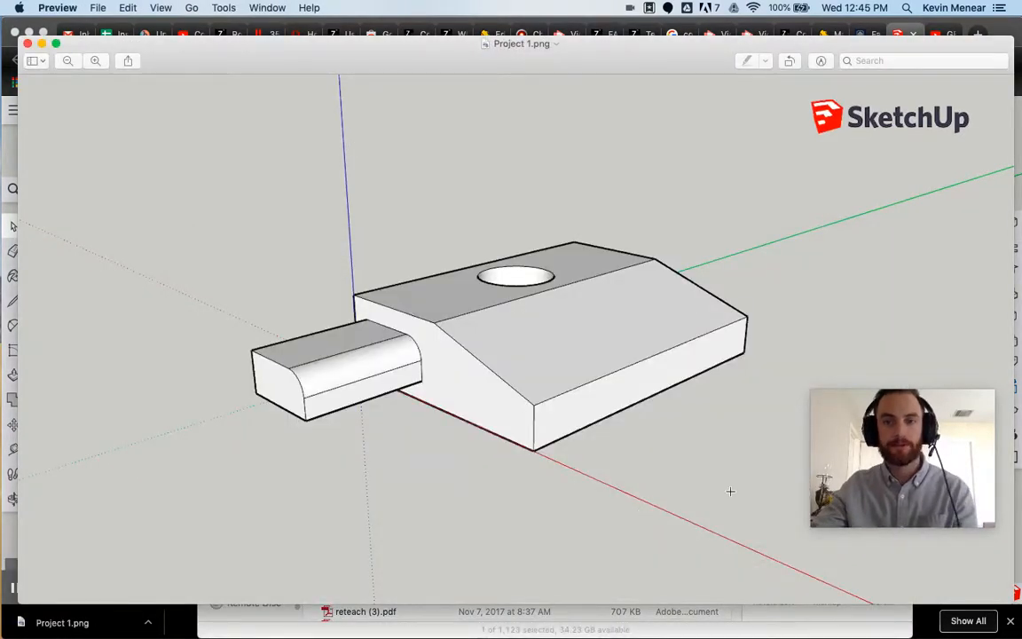
mouse_move(11, 293)
click(25, 109)
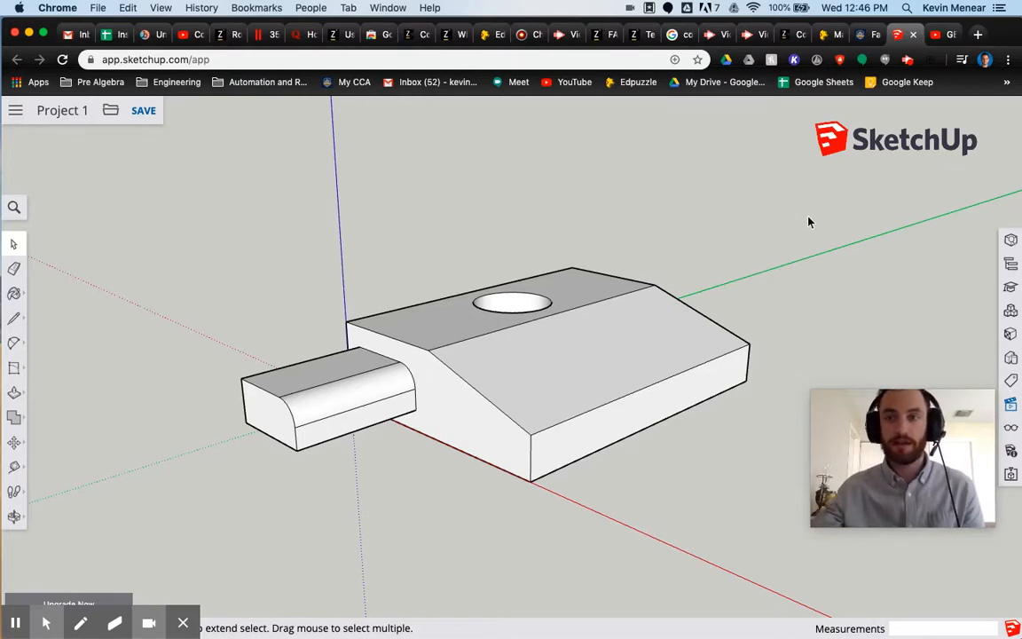
click(908, 62)
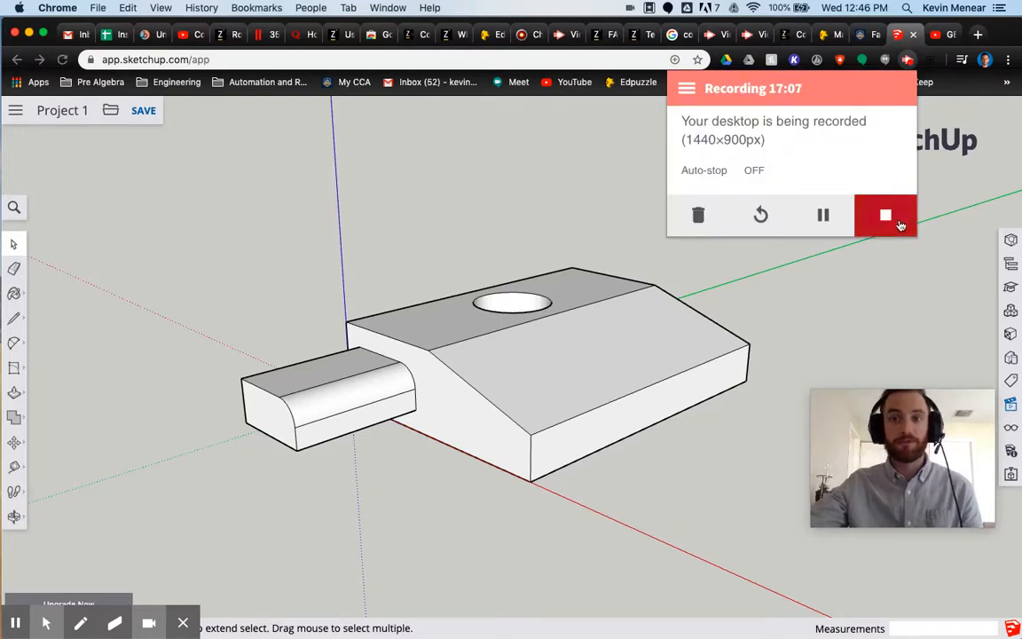